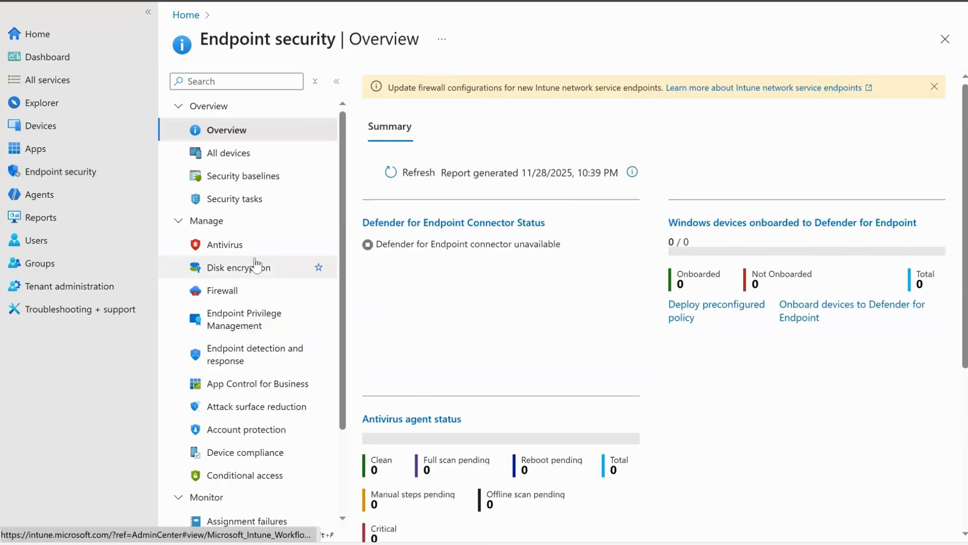
pyautogui.click(256, 264)
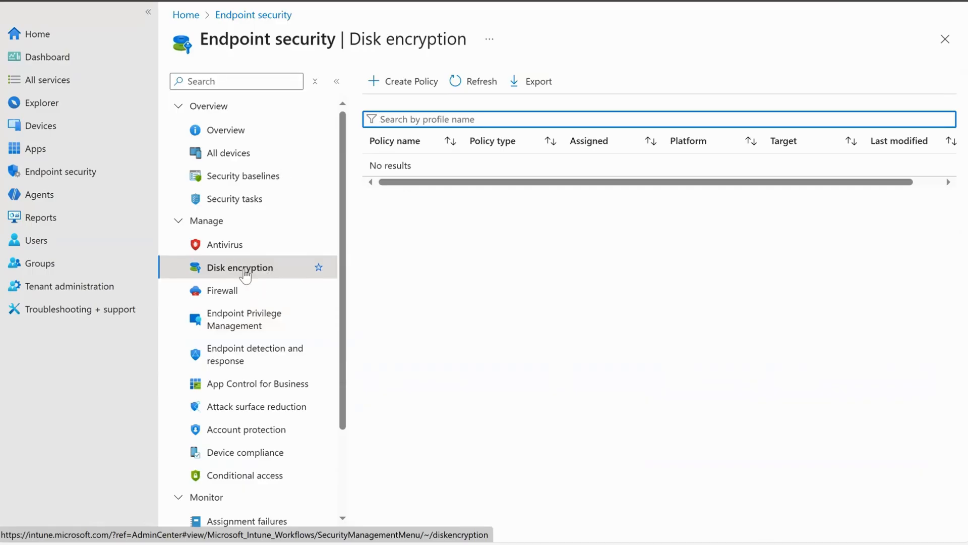
pyautogui.click(431, 91)
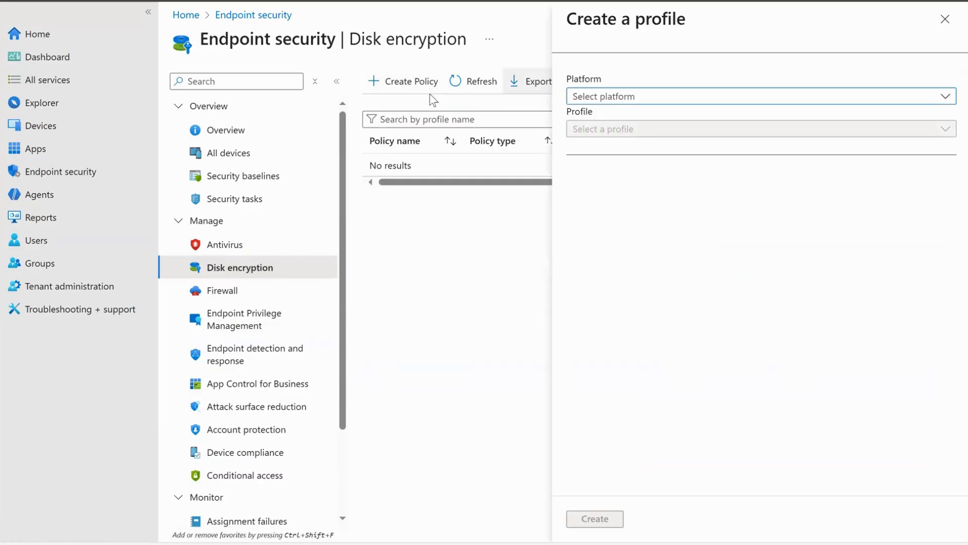
pyautogui.click(643, 98)
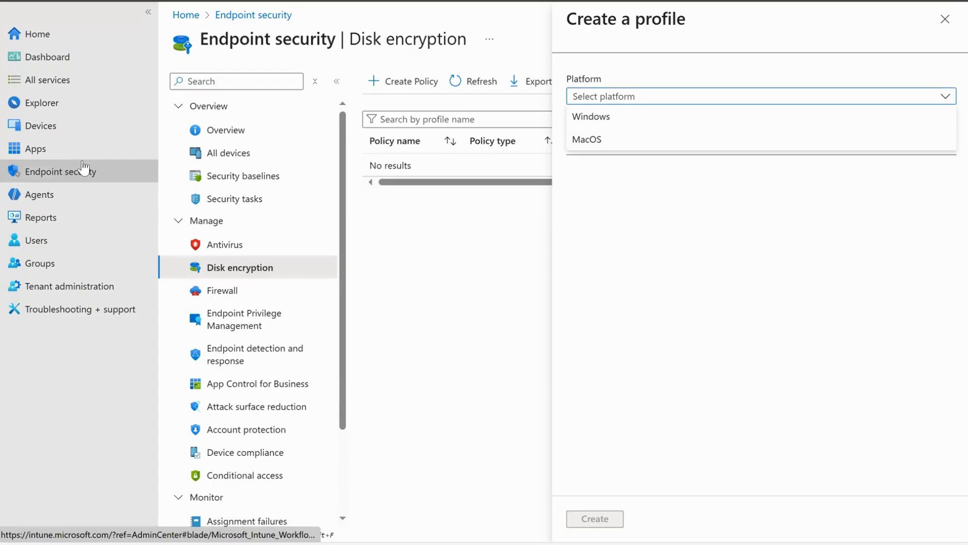
# Open the configuration policies for Windows devices and start creating a new policy
pyautogui.click(80, 126)
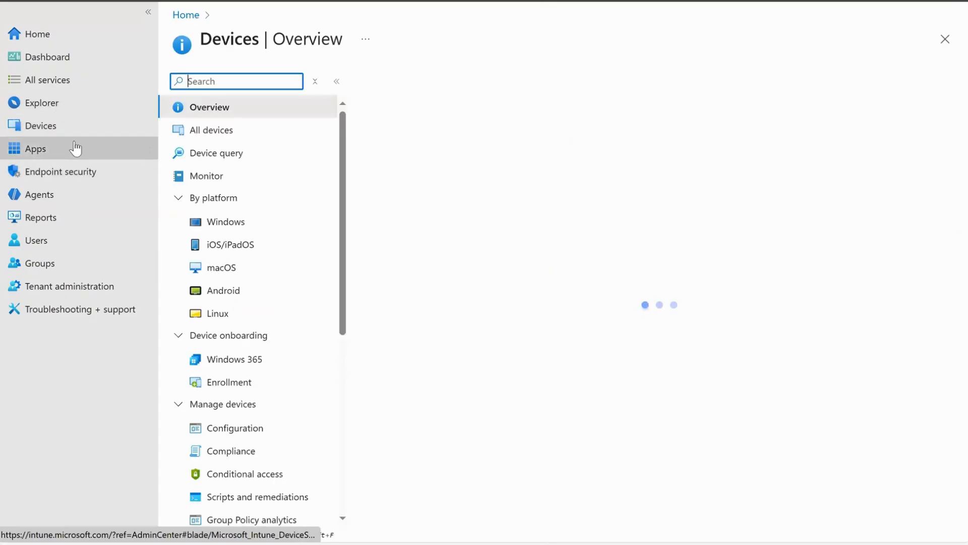
pyautogui.click(247, 220)
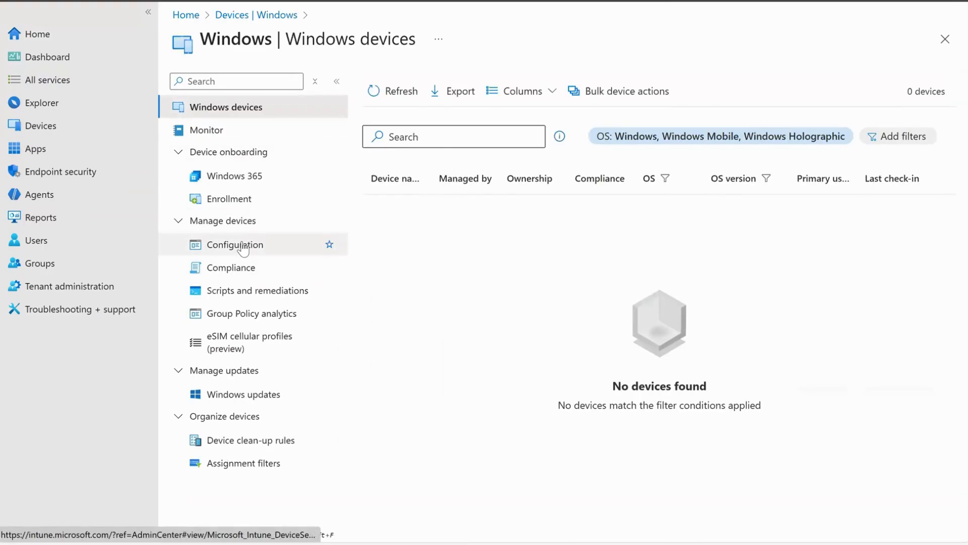
pyautogui.click(244, 246)
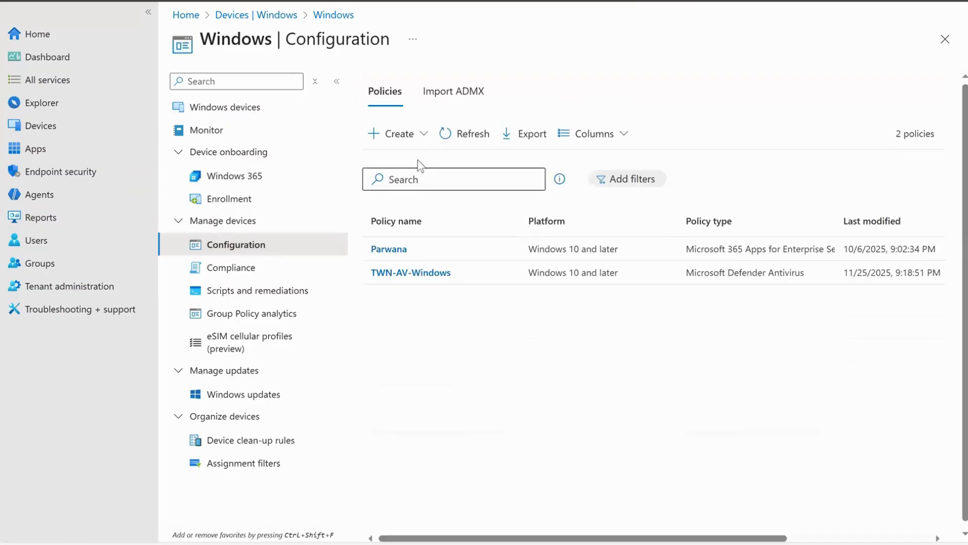
pyautogui.click(417, 134)
pyautogui.click(423, 161)
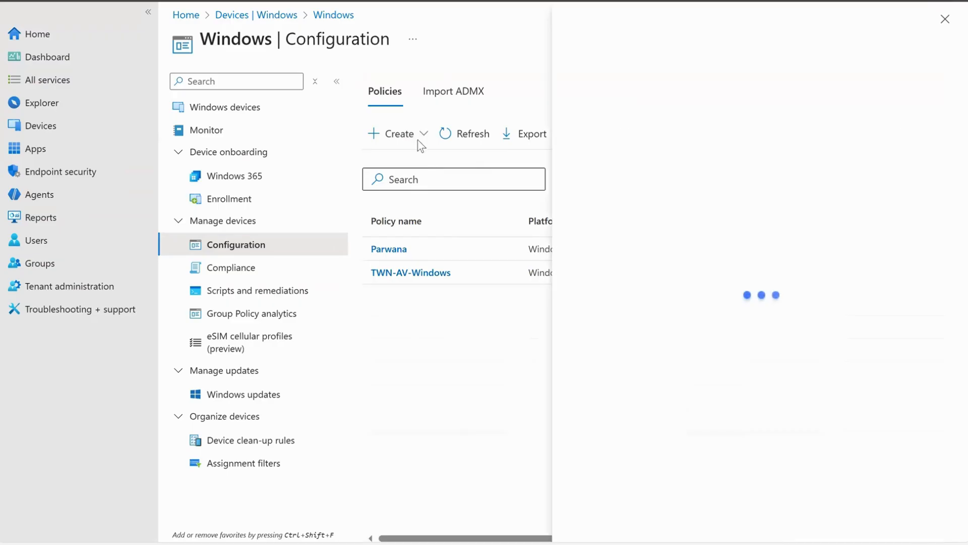
# Create a profile for Windows 10 and later from the Endpoint protection template
pyautogui.click(661, 89)
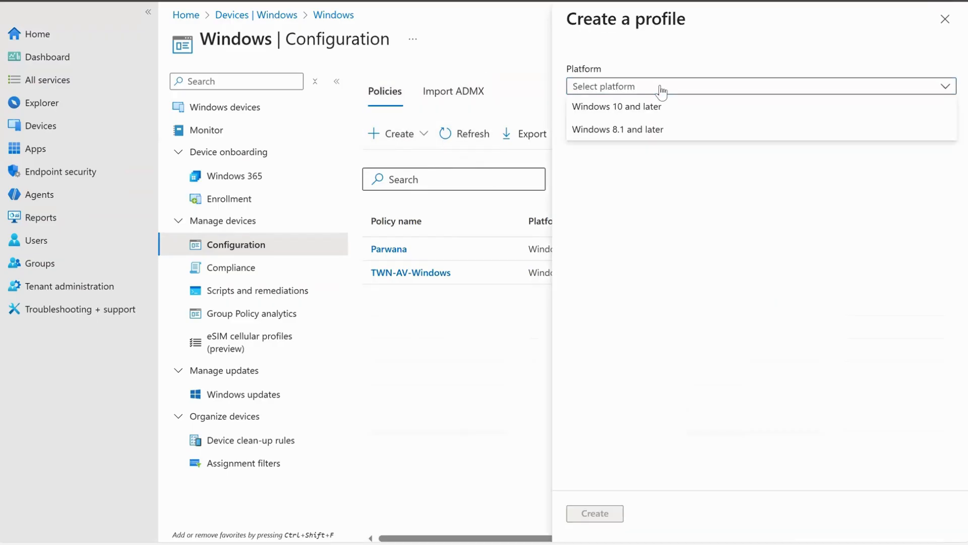
pyautogui.click(656, 108)
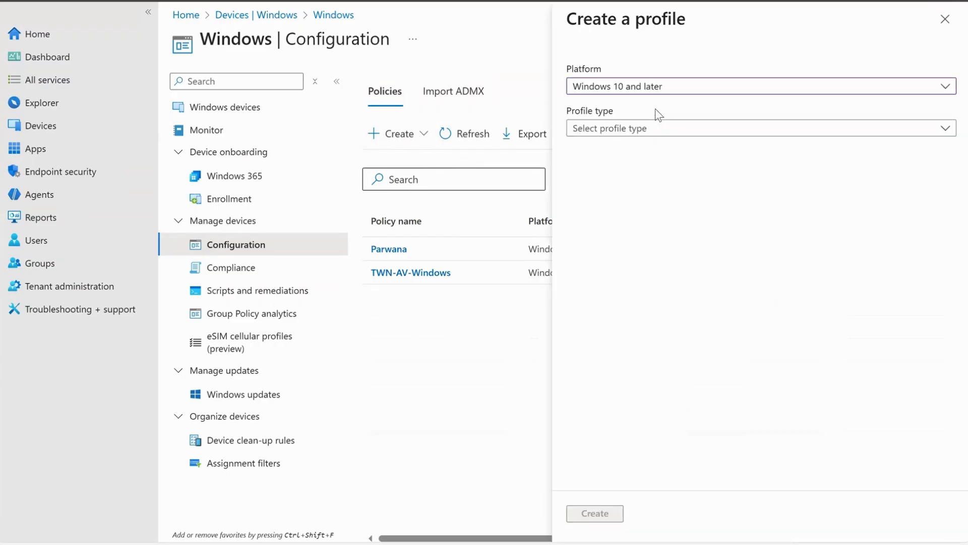
pyautogui.click(653, 128)
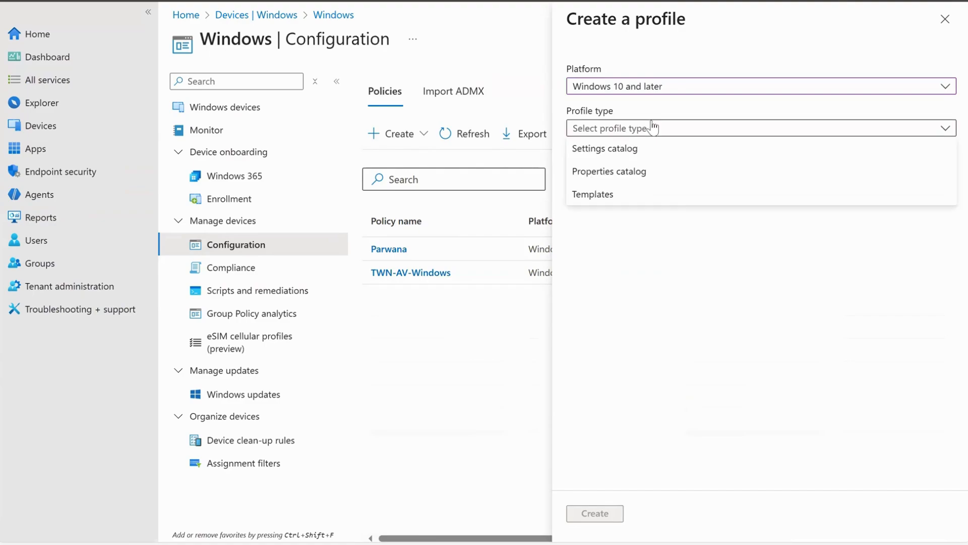
pyautogui.click(613, 198)
pyautogui.scroll(-4, 701, 397)
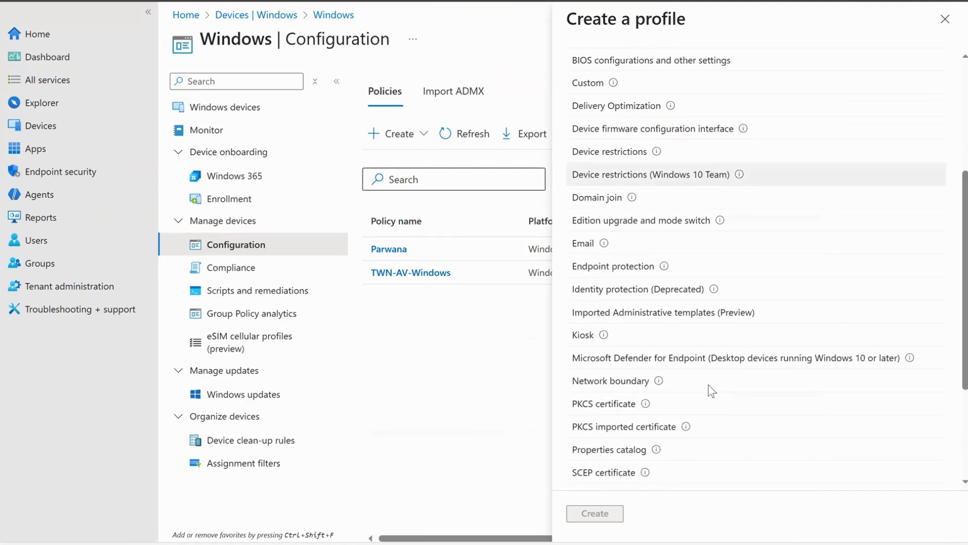
pyautogui.click(660, 267)
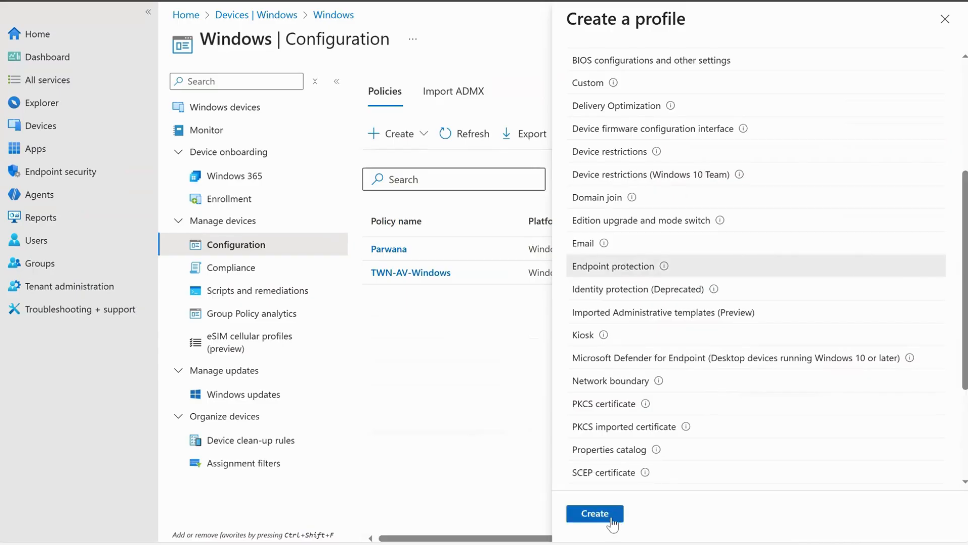
pyautogui.click(595, 513)
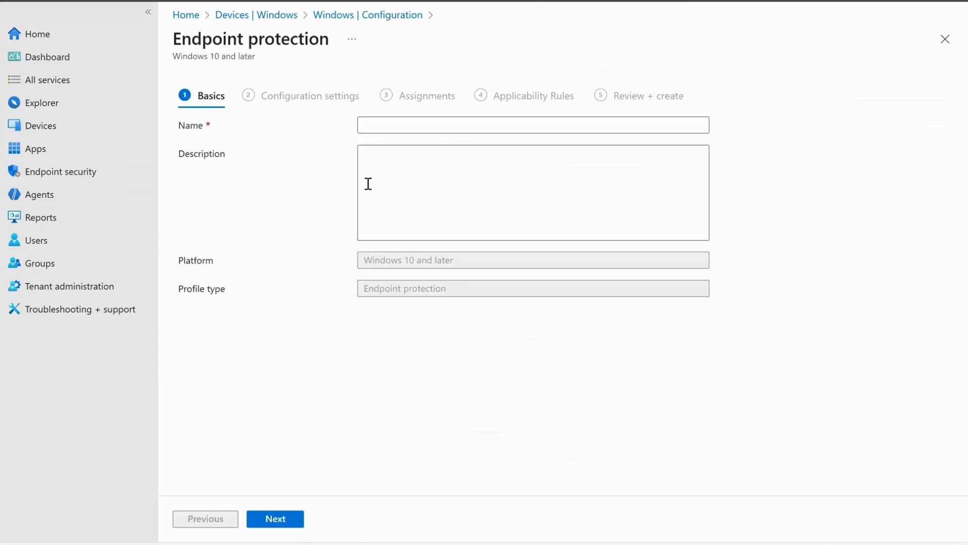
# Name the endpoint protection profile Test and proceed to its configuration settings
pyautogui.click(434, 121)
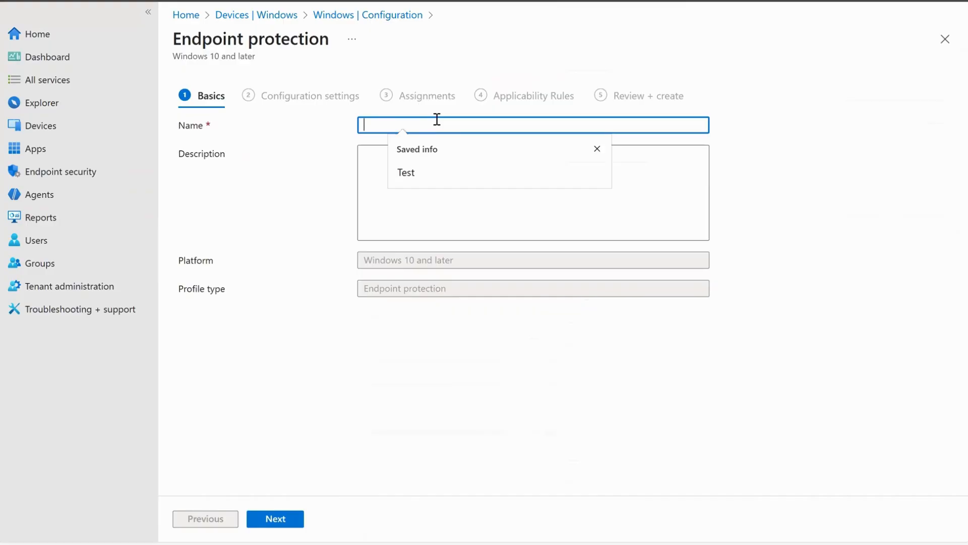
pyautogui.press('Escape')
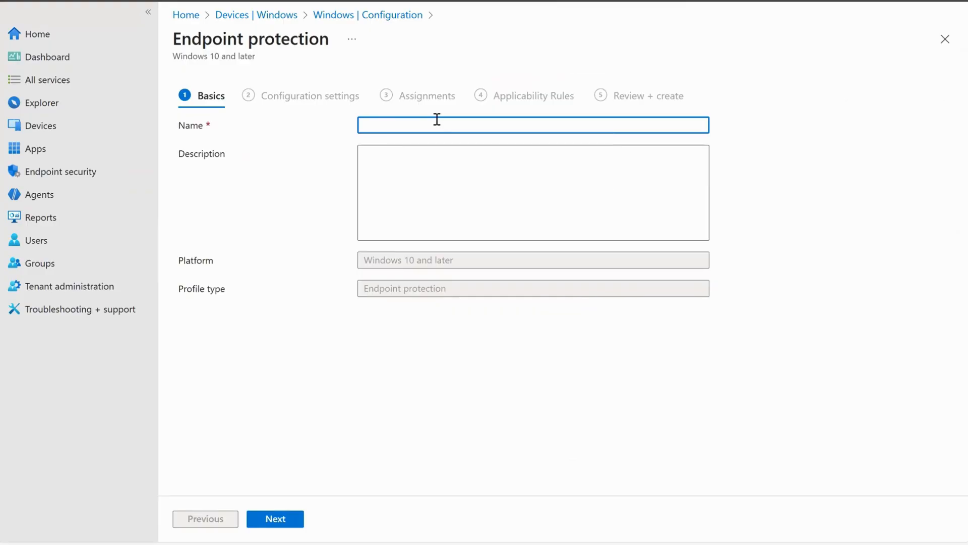
pyautogui.write('Test')
pyautogui.click(283, 520)
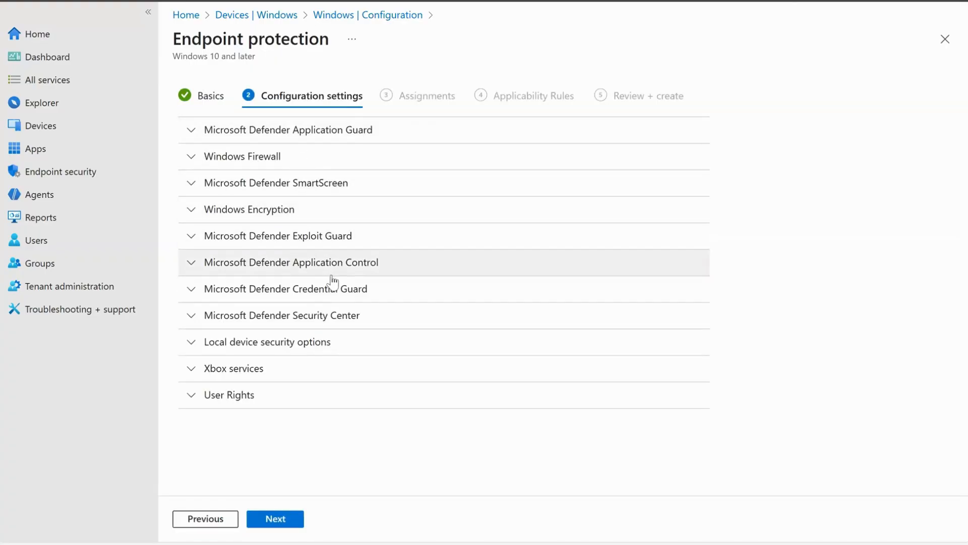
# Expand the Windows Encryption settings and set both Encrypt devices and Encrypt storage card (mobile only) to Require
pyautogui.click(204, 212)
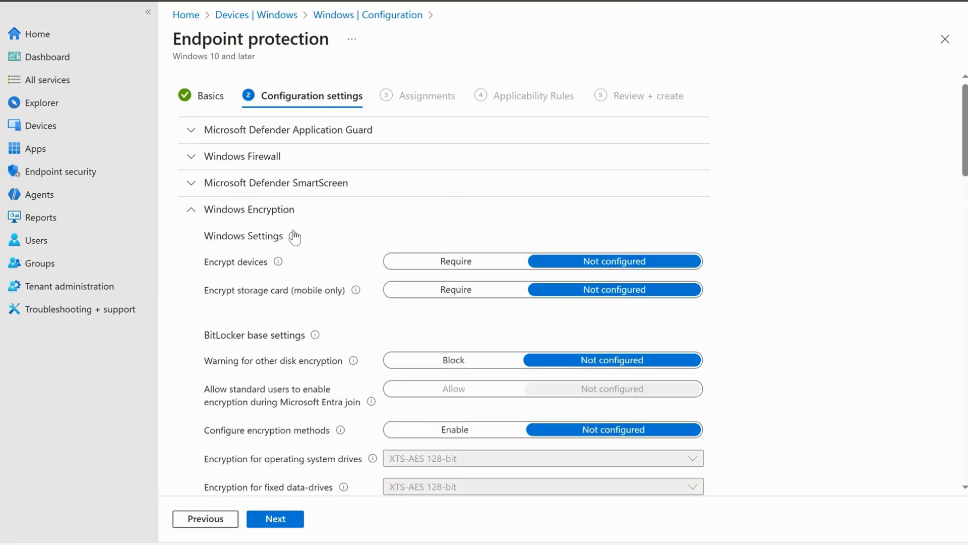
pyautogui.moveTo(293, 235)
pyautogui.scroll(-14, 298, 341)
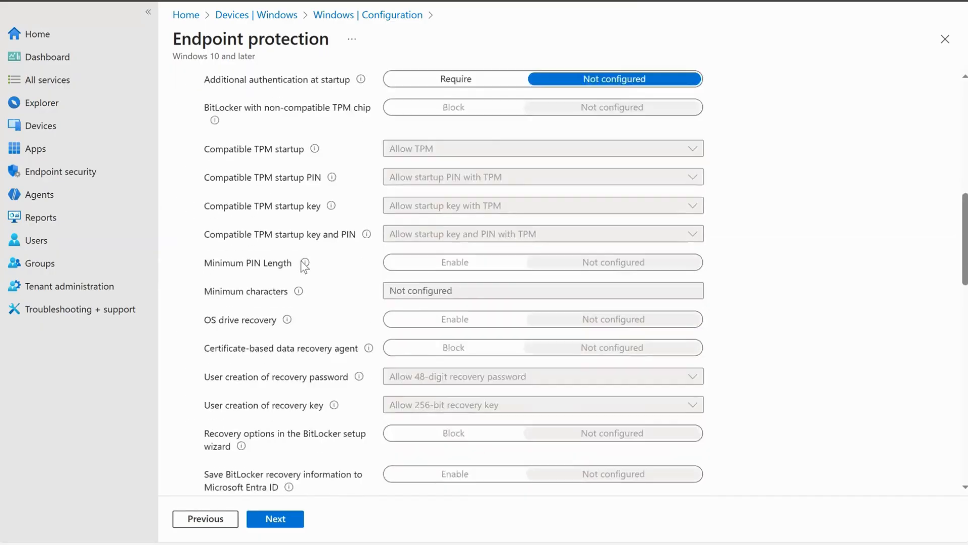
pyautogui.scroll(14, 308, 290)
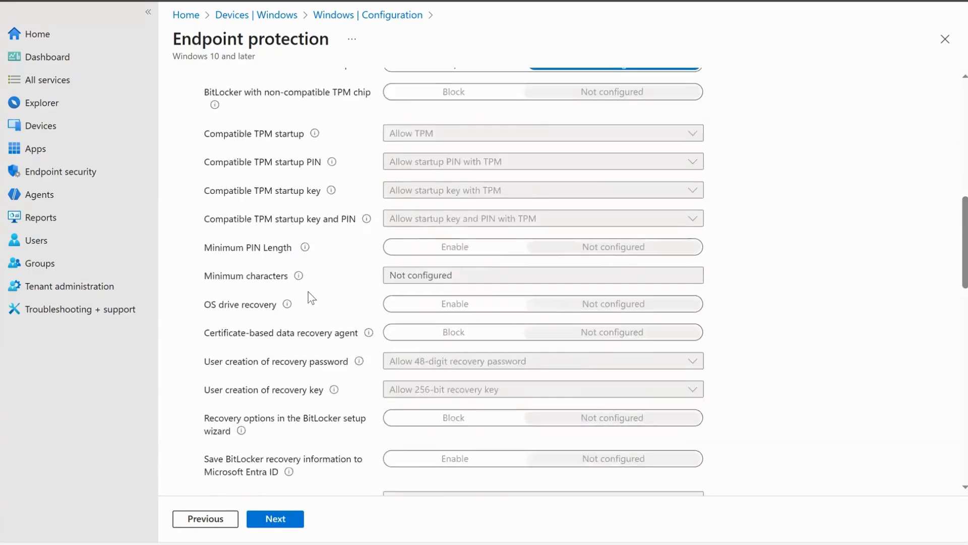
pyautogui.scroll(3, 309, 292)
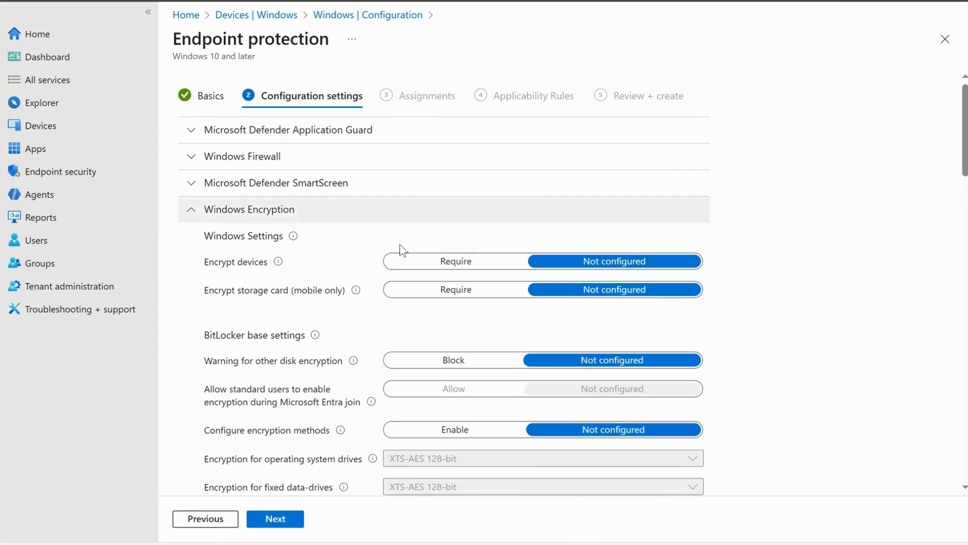
pyautogui.click(434, 261)
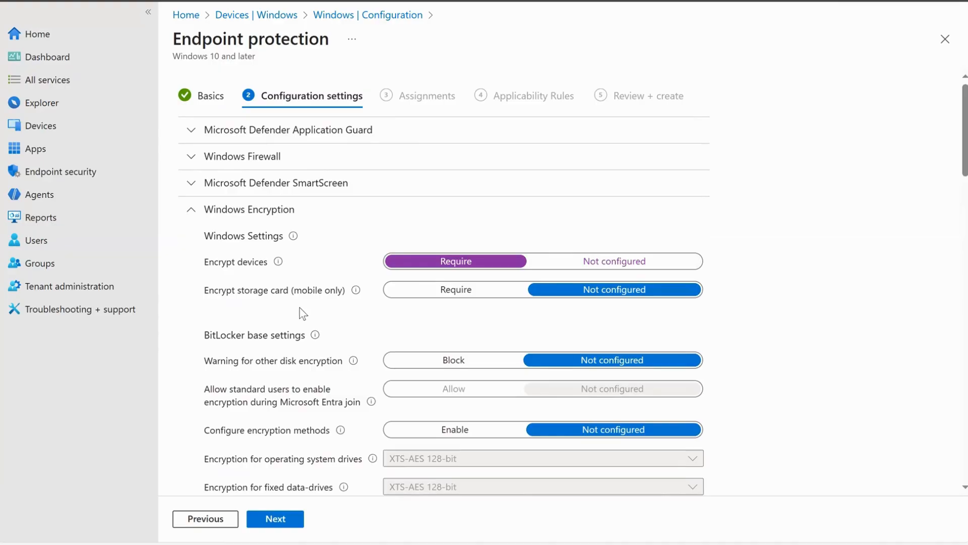
pyautogui.click(445, 295)
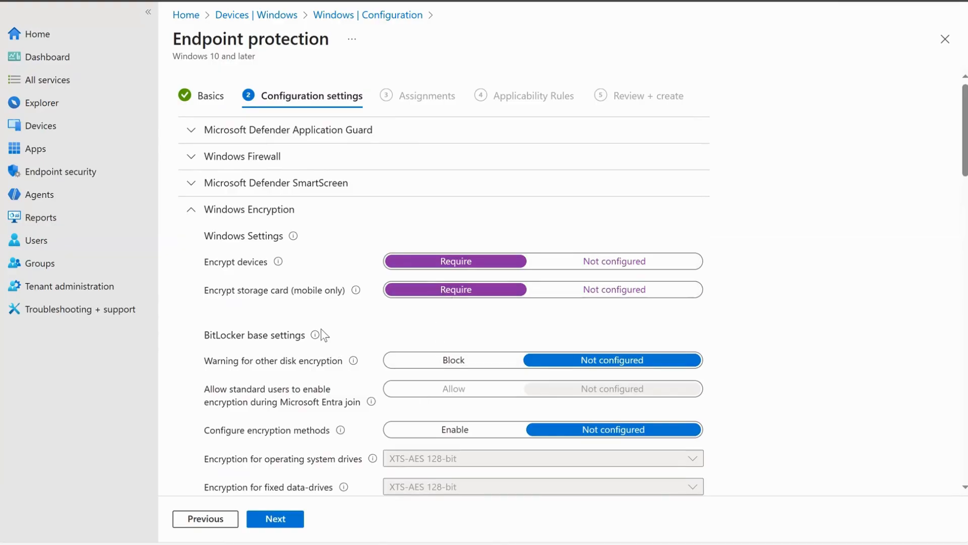
# Look through the remaining BitLocker settings and discard the unsaved profile by going back to Endpoint security
pyautogui.scroll(-4, 321, 328)
pyautogui.scroll(-5, 368, 272)
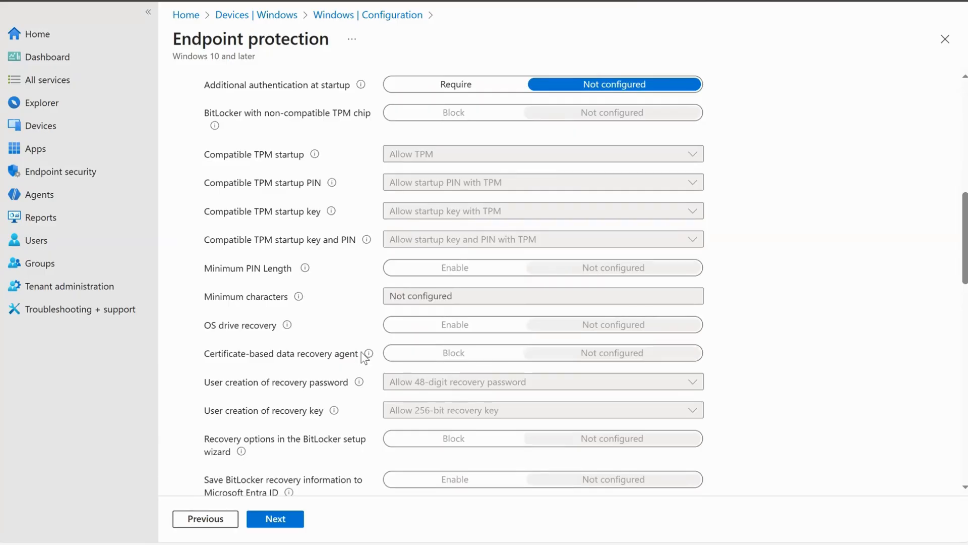
pyautogui.scroll(-9, 363, 352)
pyautogui.scroll(5, 323, 333)
pyautogui.scroll(12, 323, 333)
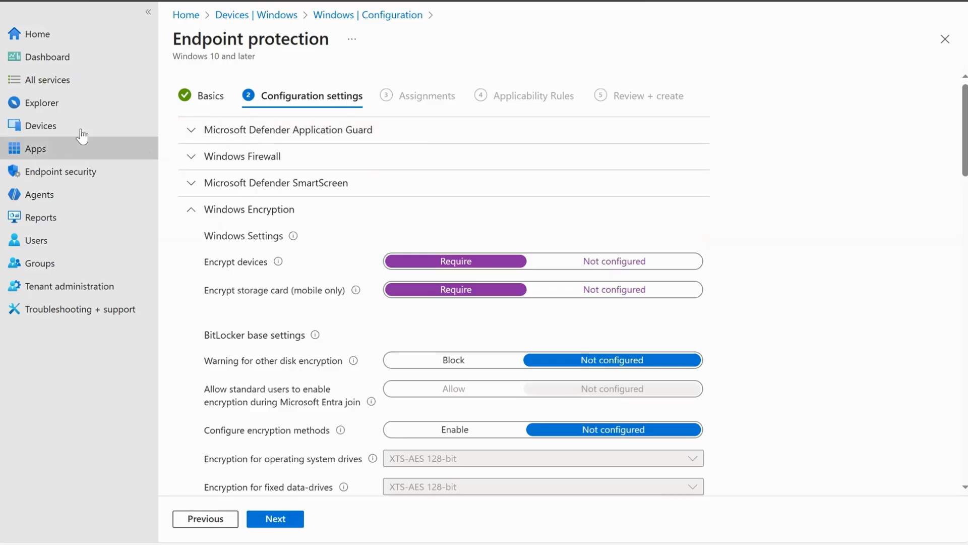
pyautogui.click(80, 177)
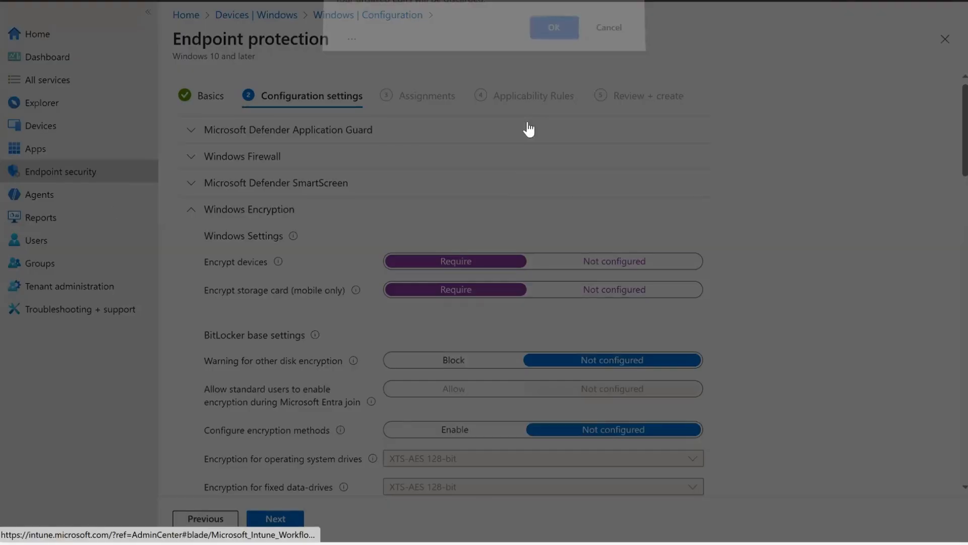
pyautogui.click(549, 41)
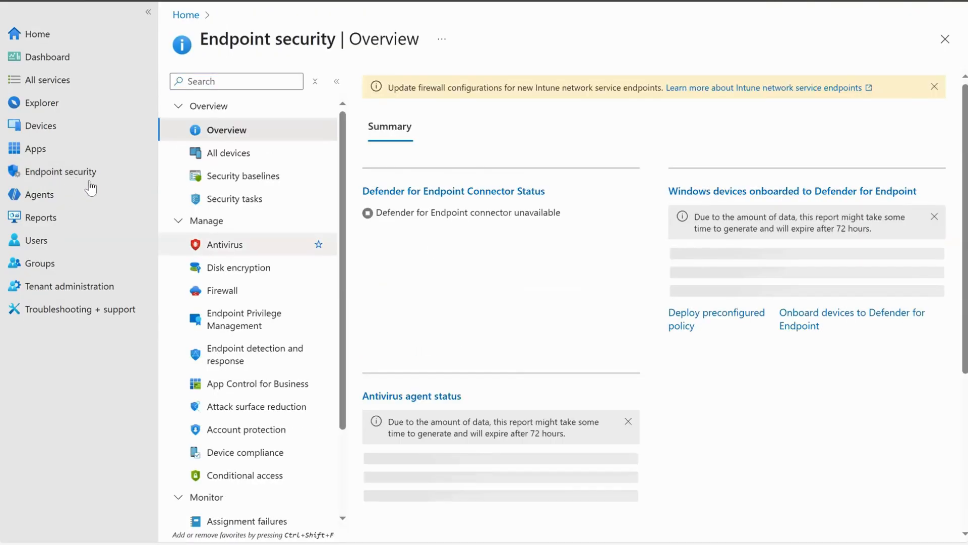
# Create a disk encryption policy for the Windows platform with the BitLocker profile
pyautogui.click(240, 269)
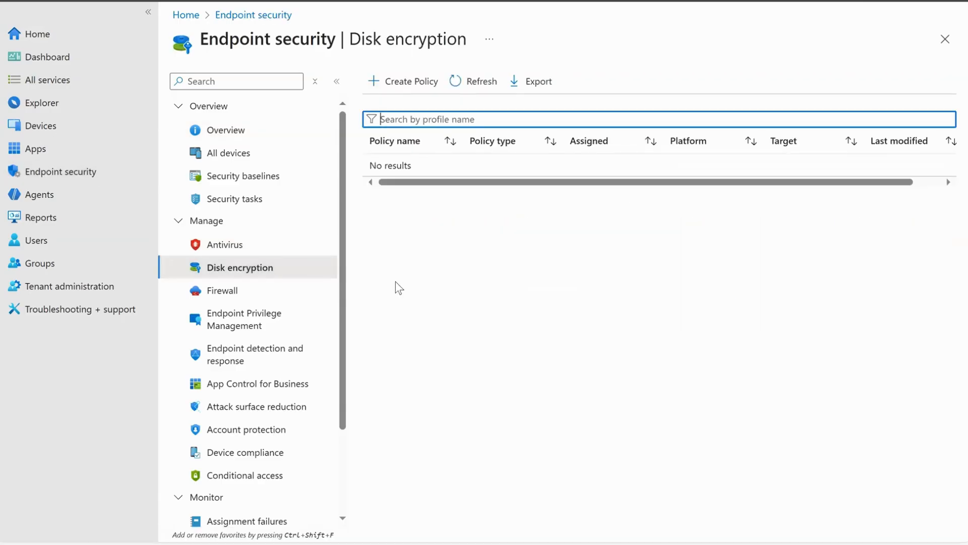
pyautogui.click(408, 86)
pyautogui.click(620, 97)
pyautogui.click(623, 120)
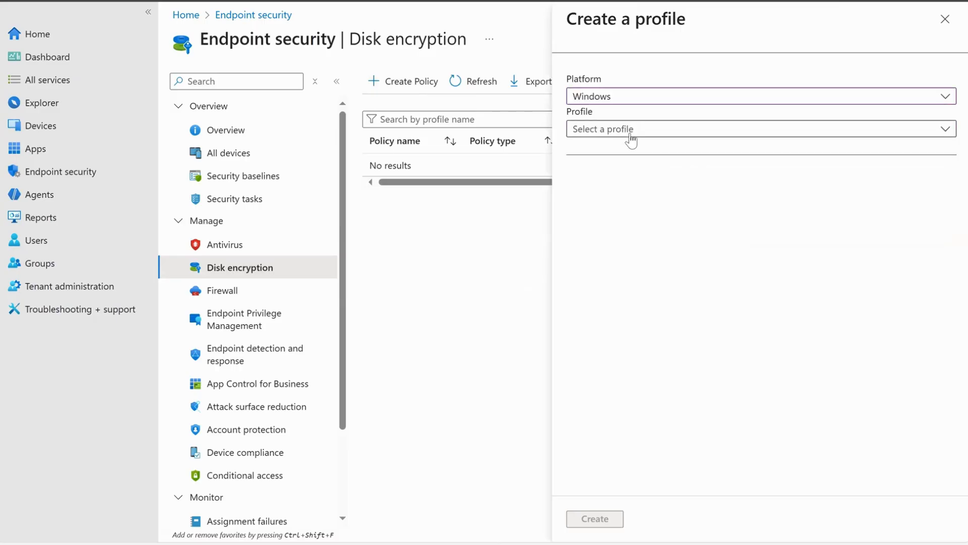
pyautogui.click(631, 134)
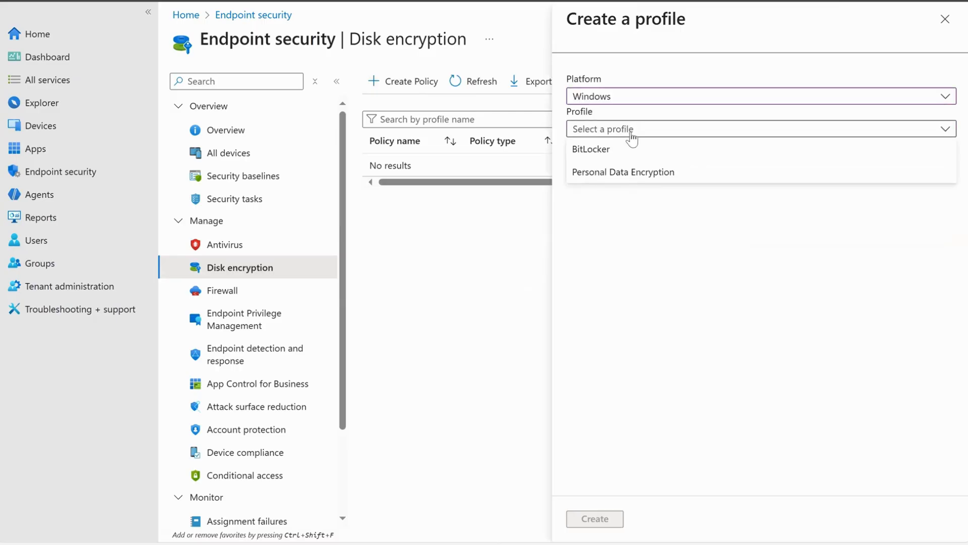
pyautogui.click(604, 153)
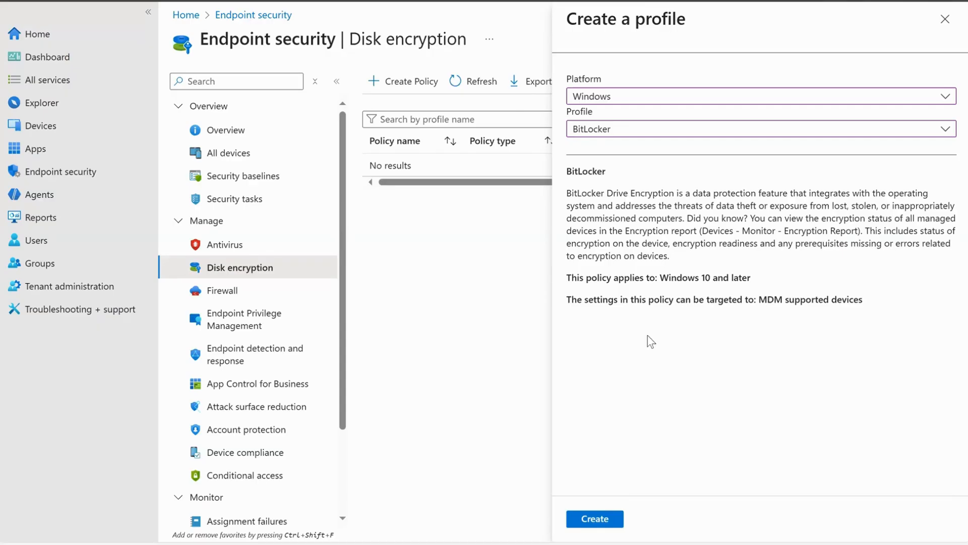
pyautogui.click(595, 519)
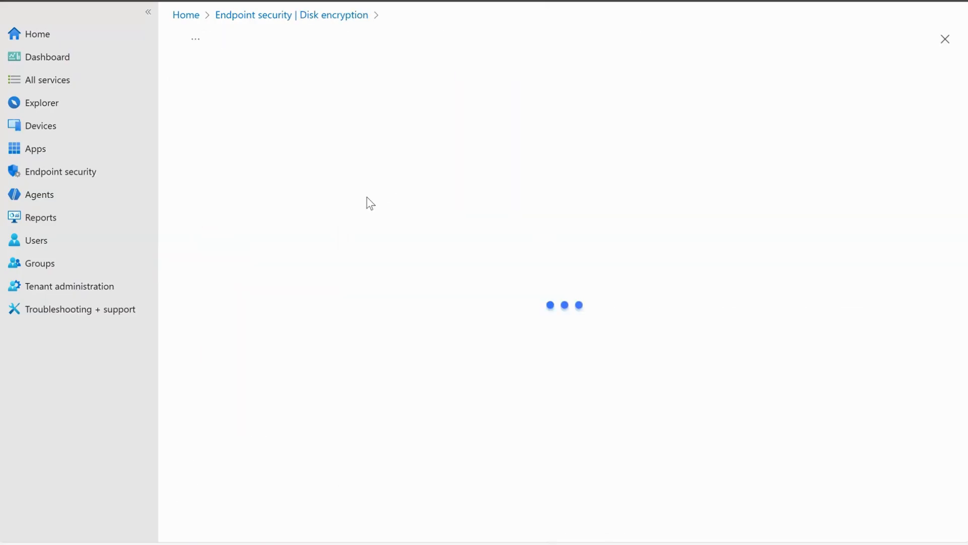
# Name the new disk encryption policy TWN-Windows-Encryption
pyautogui.click(298, 143)
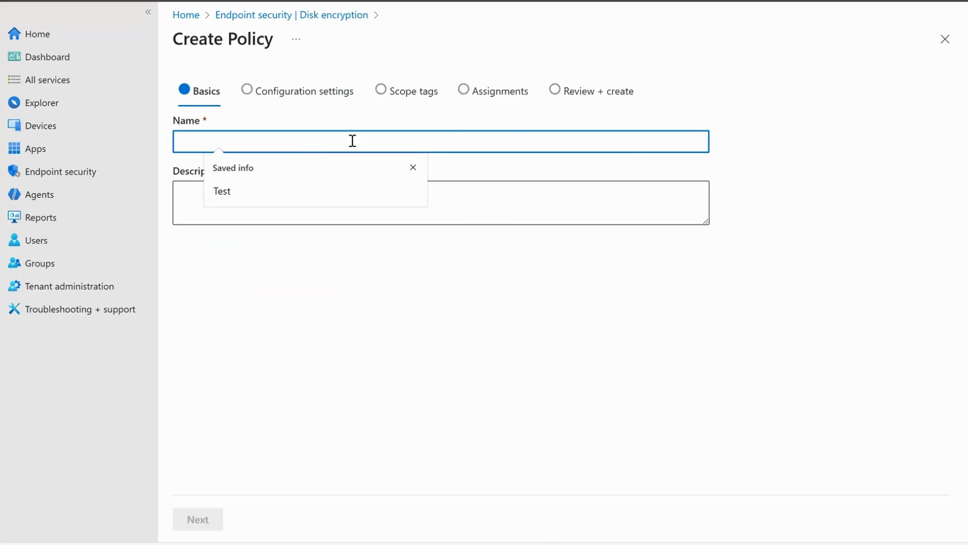
pyautogui.write('T')
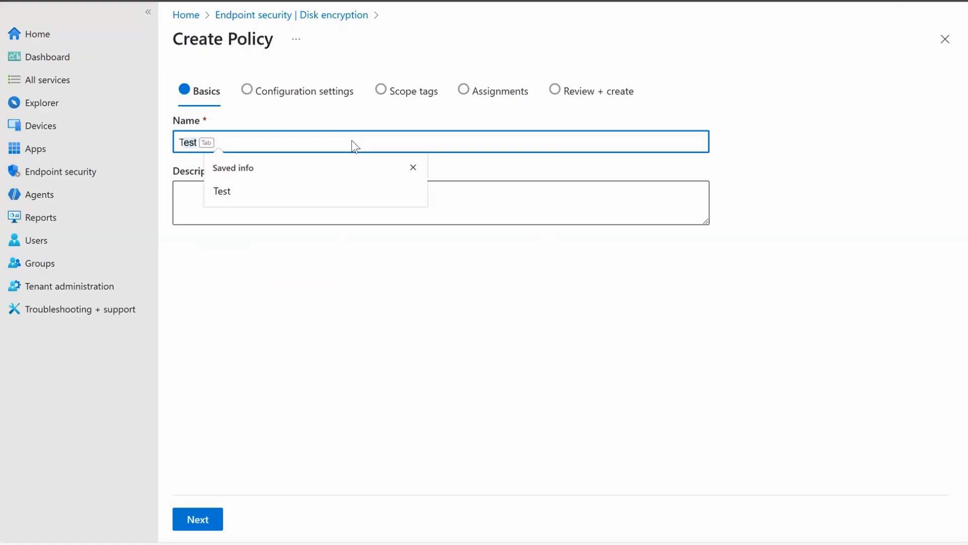
pyautogui.write('WN-')
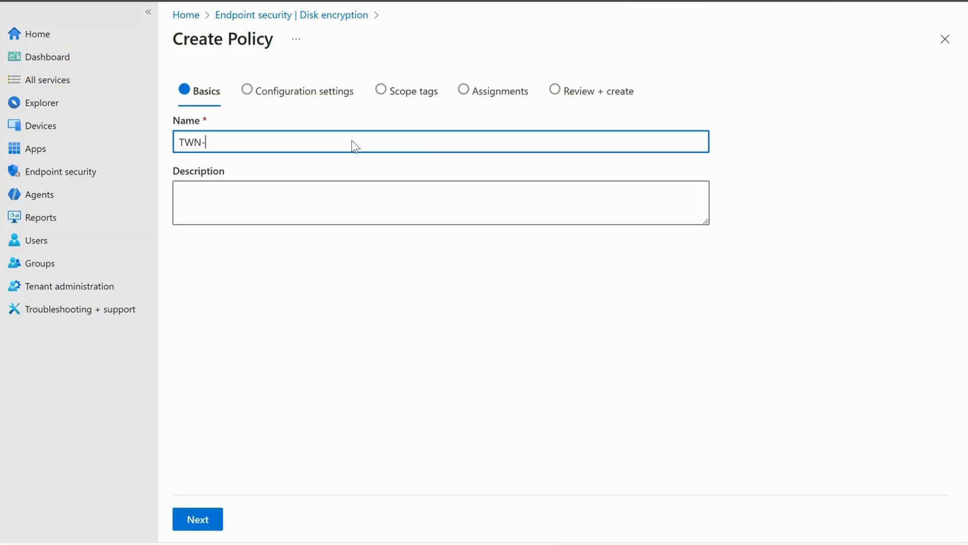
pyautogui.write('Windows-Encryption')
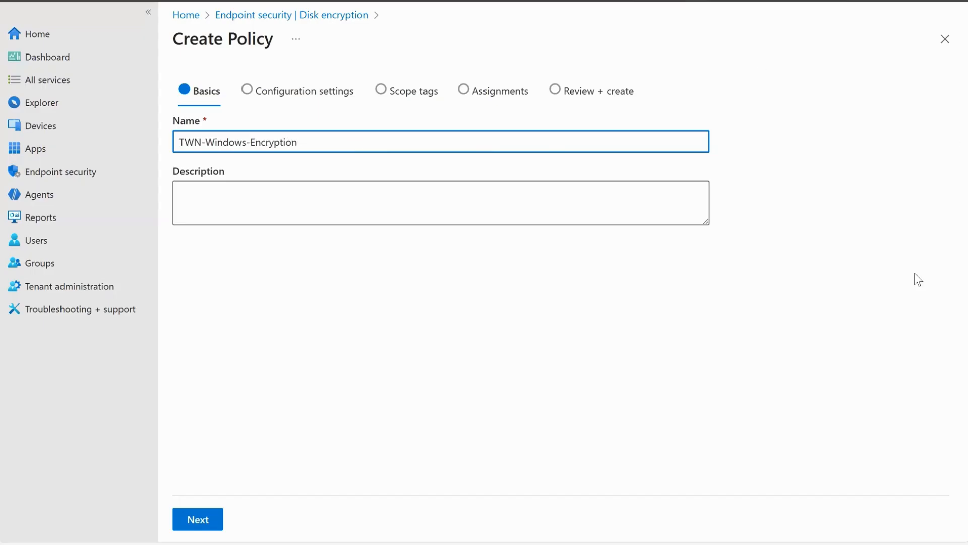
# Advance to the policy's configuration settings and examine the options under BitLocker and BitLocker Drive Encryption
pyautogui.click(209, 522)
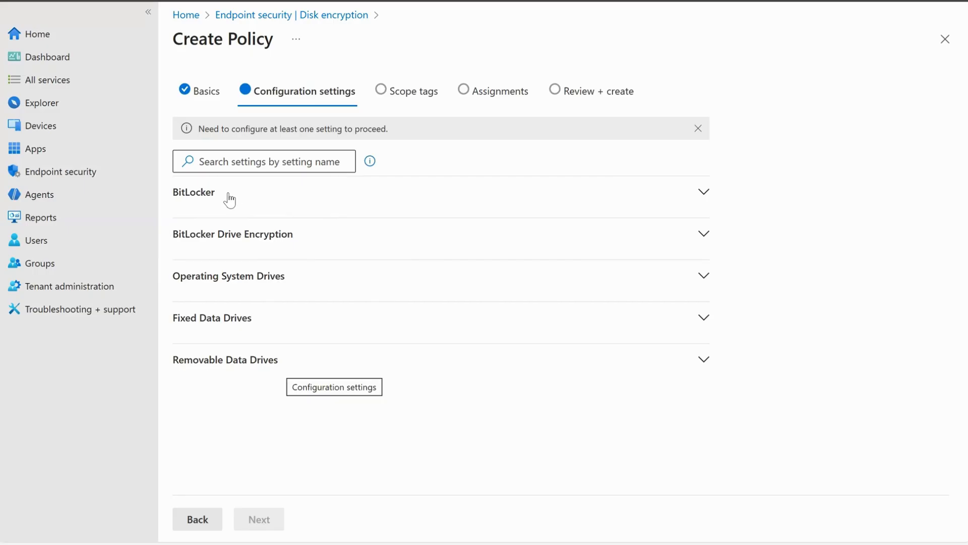
pyautogui.click(276, 206)
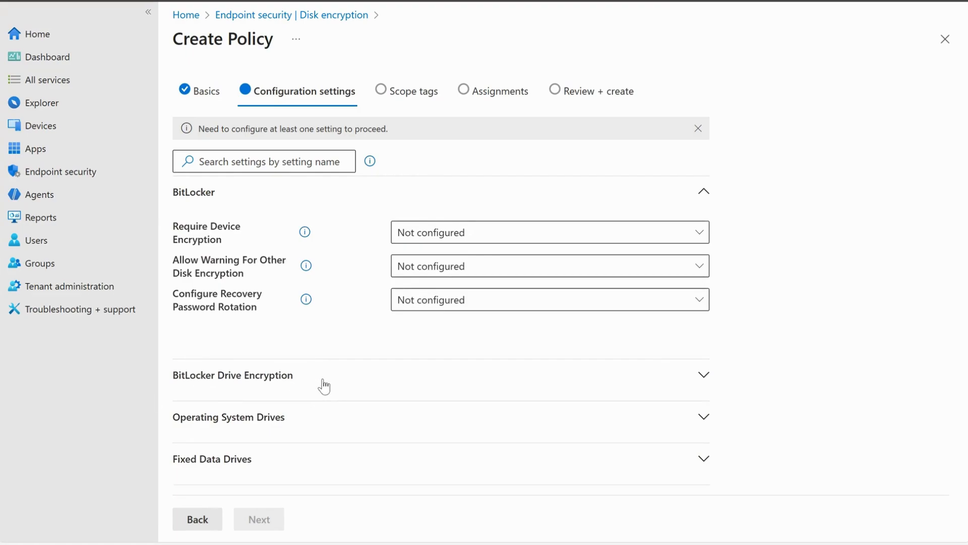
pyautogui.click(192, 391)
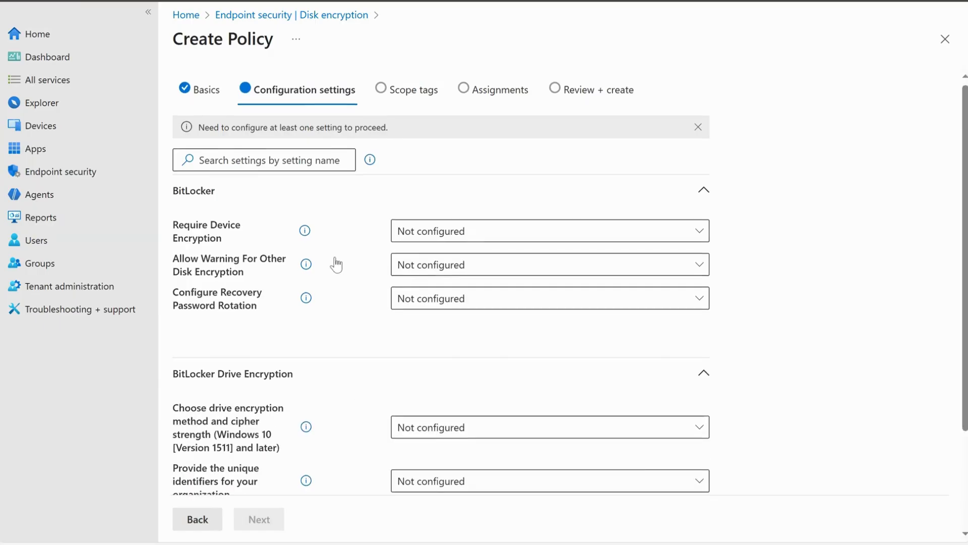
pyautogui.scroll(-3, 336, 264)
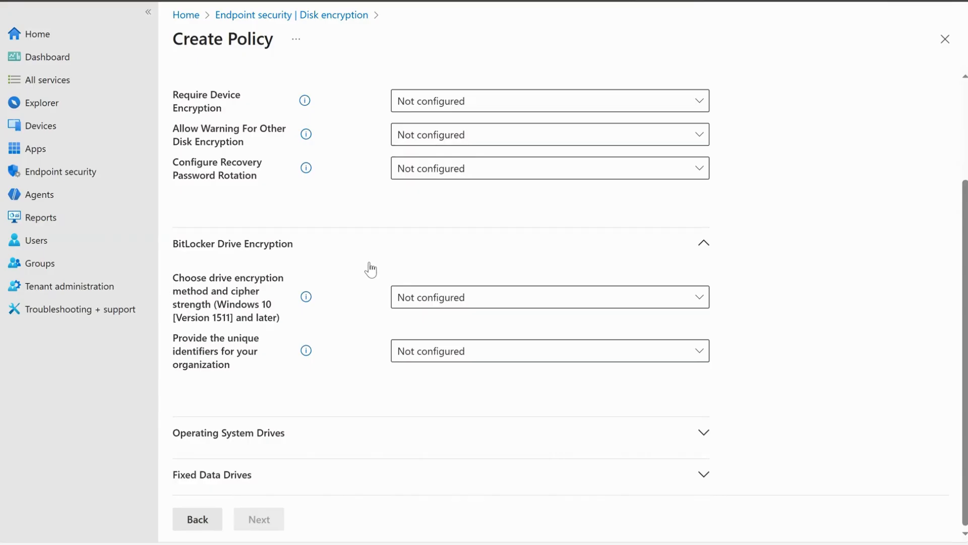
pyautogui.scroll(3, 374, 283)
pyautogui.scroll(-3, 376, 283)
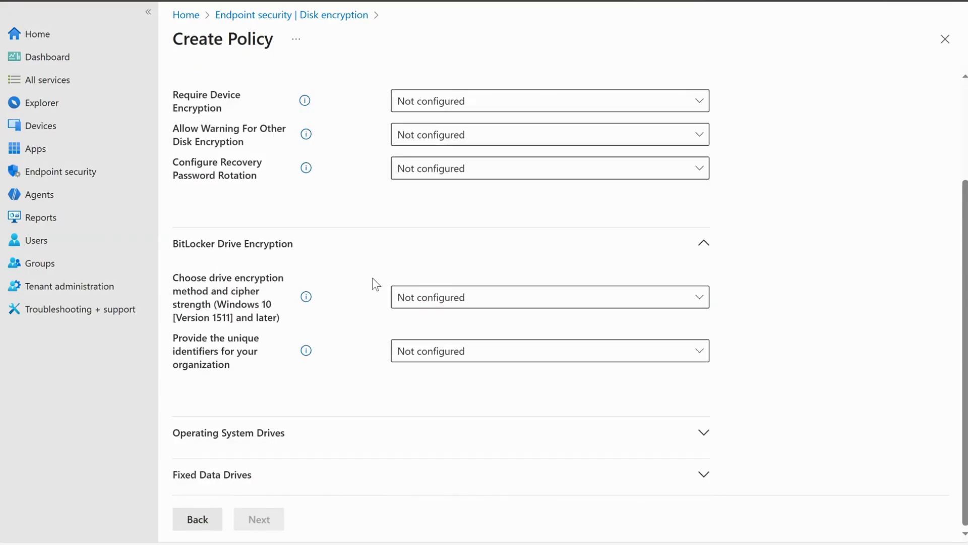
pyautogui.click(324, 246)
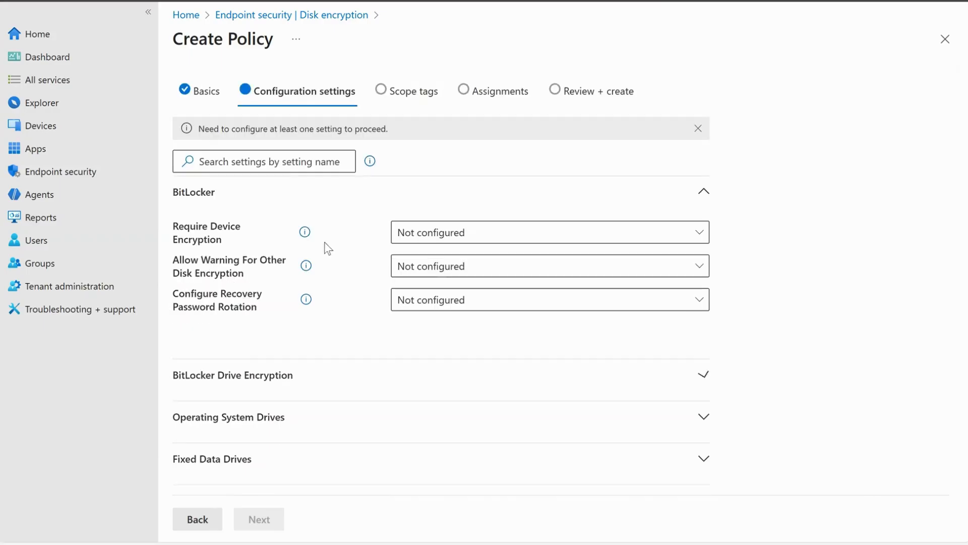
pyautogui.click(254, 200)
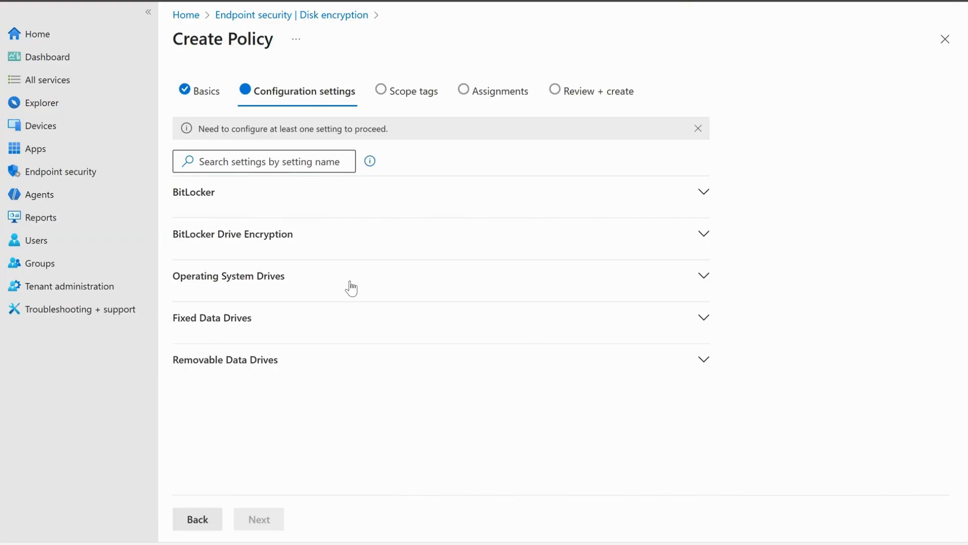
# Examine the settings available for operating system drives, fixed data drives and removable data drives
pyautogui.click(298, 298)
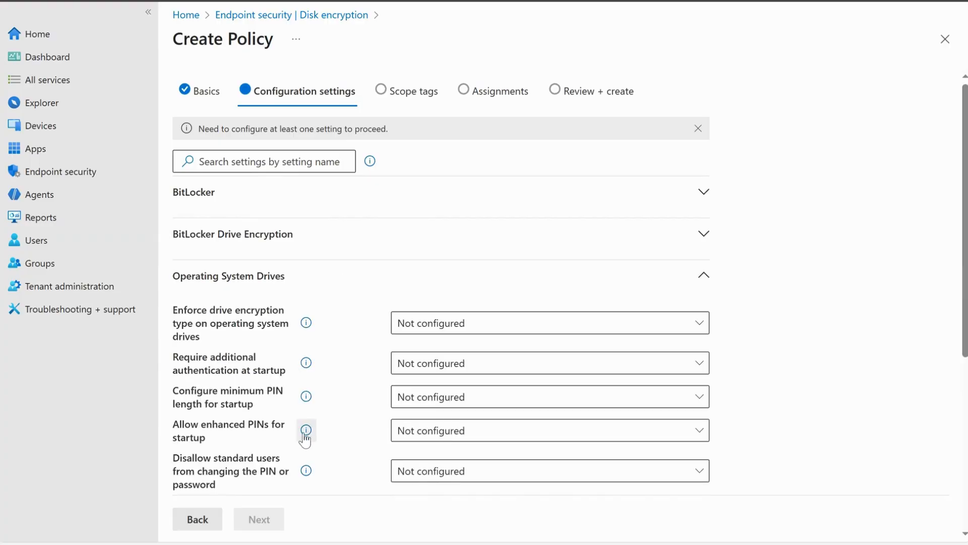
pyautogui.scroll(-5, 285, 357)
pyautogui.scroll(5, 285, 357)
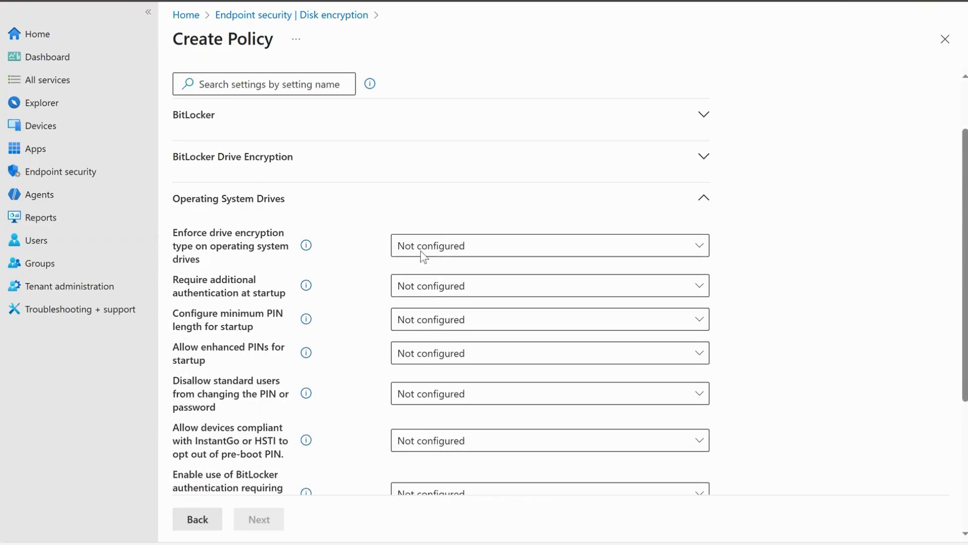
pyautogui.click(345, 199)
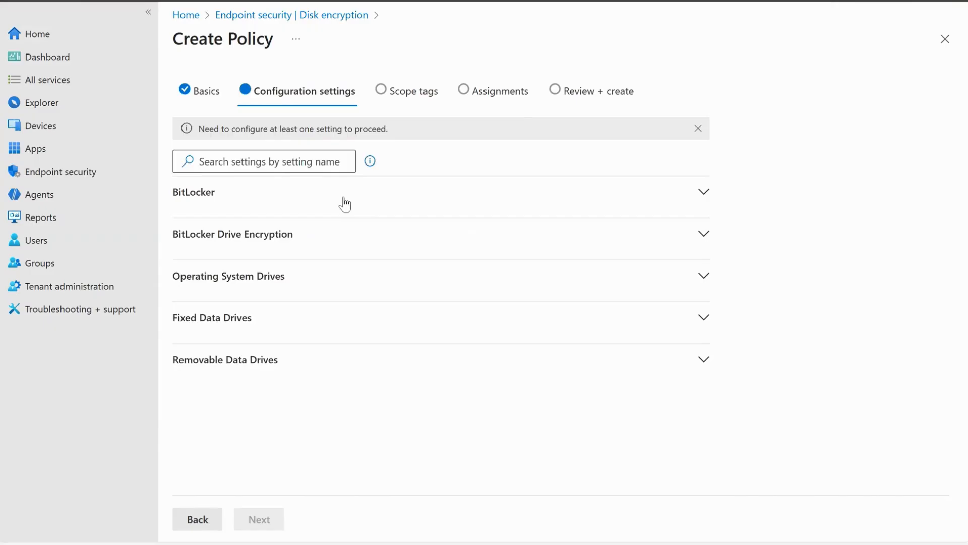
pyautogui.click(313, 331)
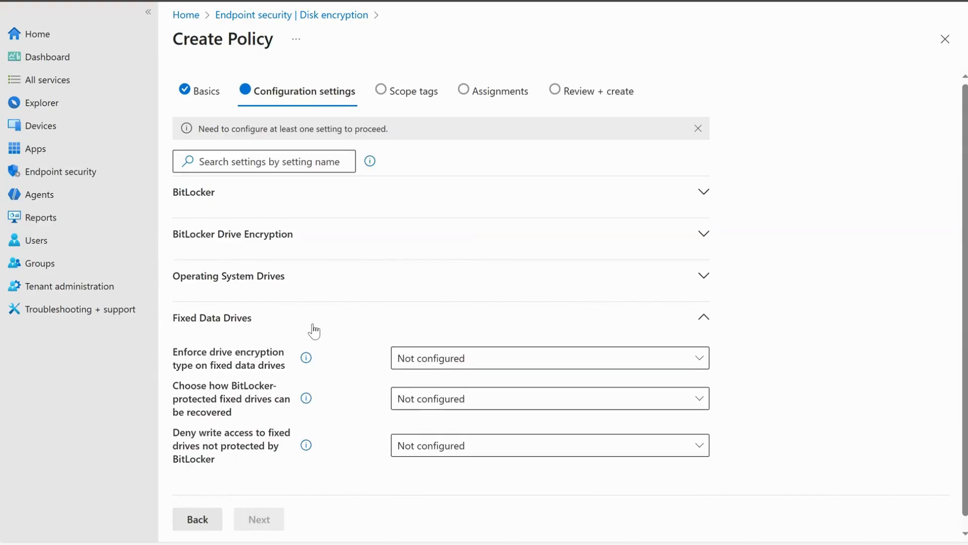
pyautogui.scroll(-1, 319, 361)
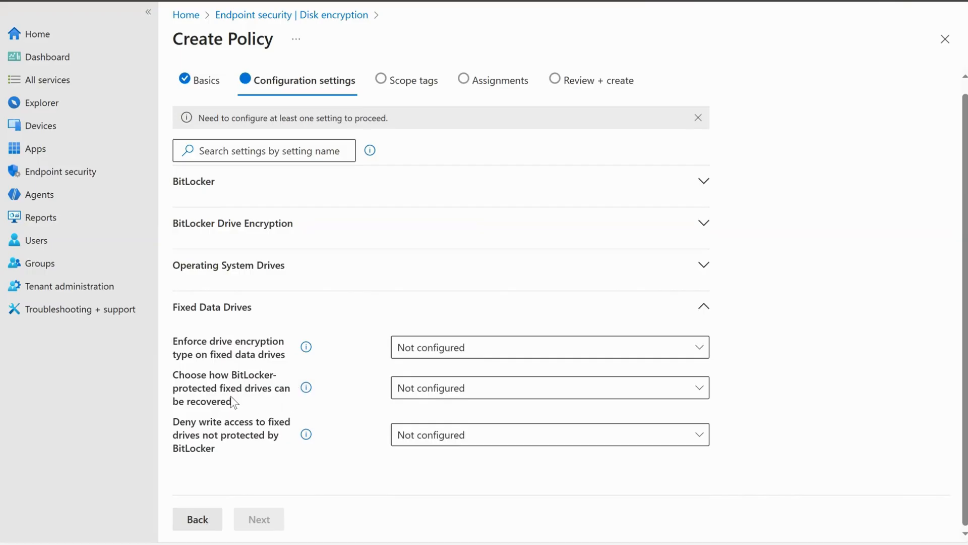
pyautogui.click(286, 315)
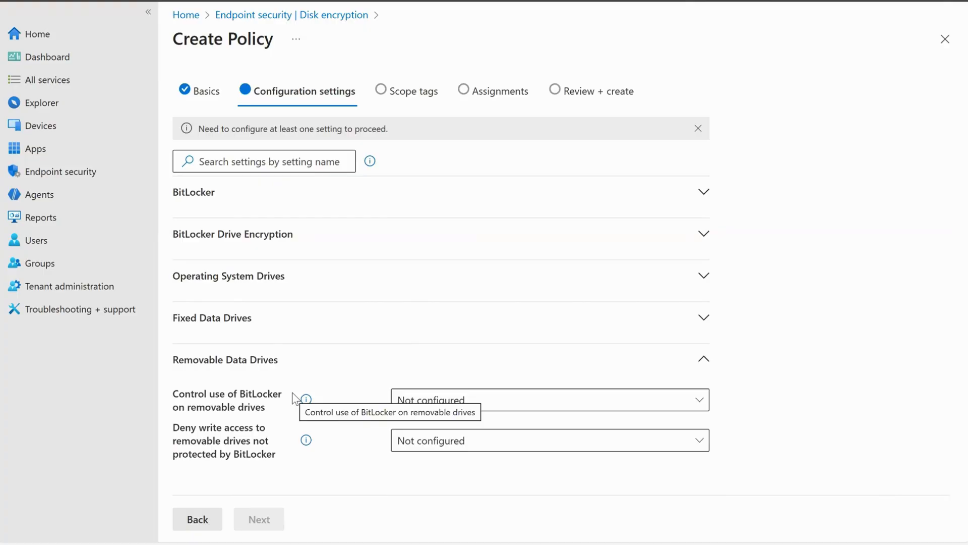
pyautogui.click(299, 363)
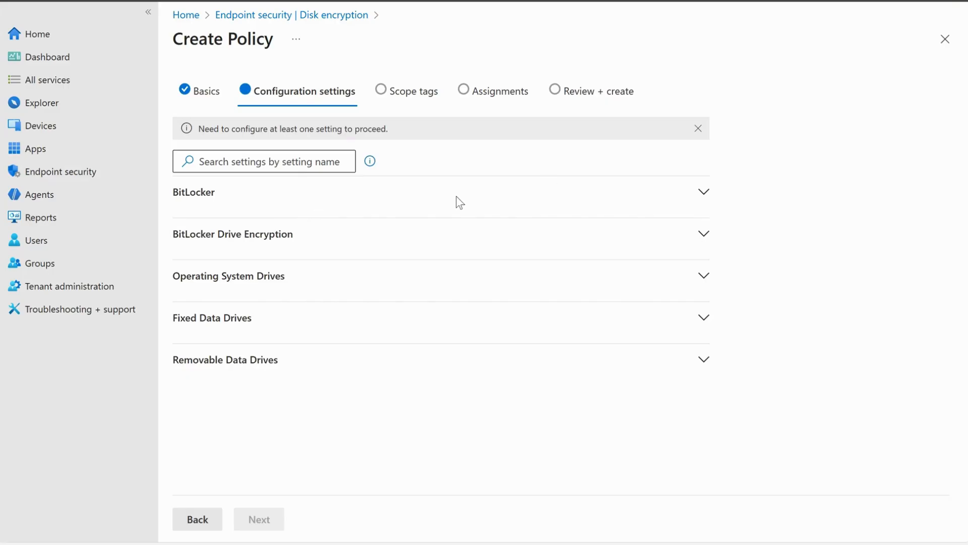
# Under BitLocker, set Require Device Encryption to Enabled and Allow Warning For Other Disk Encryption to Enabled (Default)
pyautogui.click(203, 193)
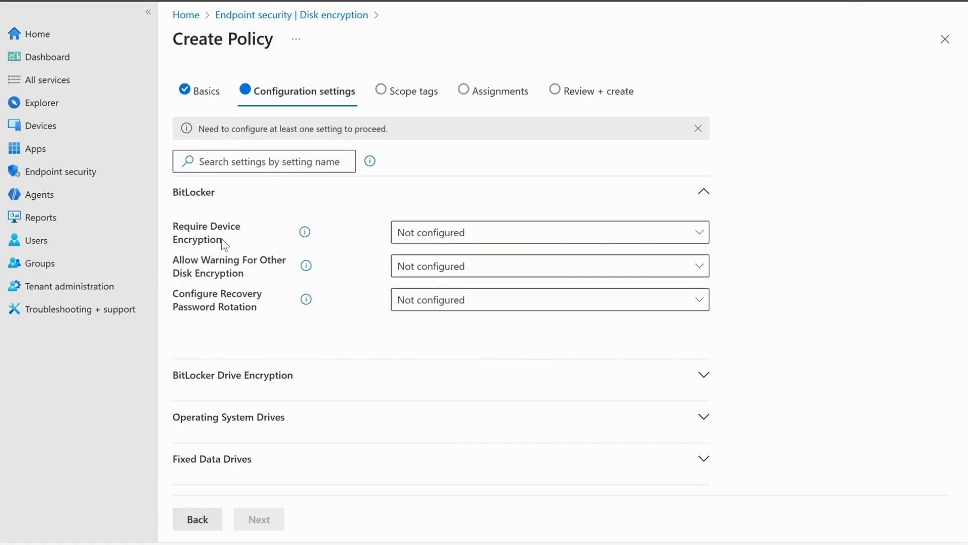
pyautogui.click(497, 231)
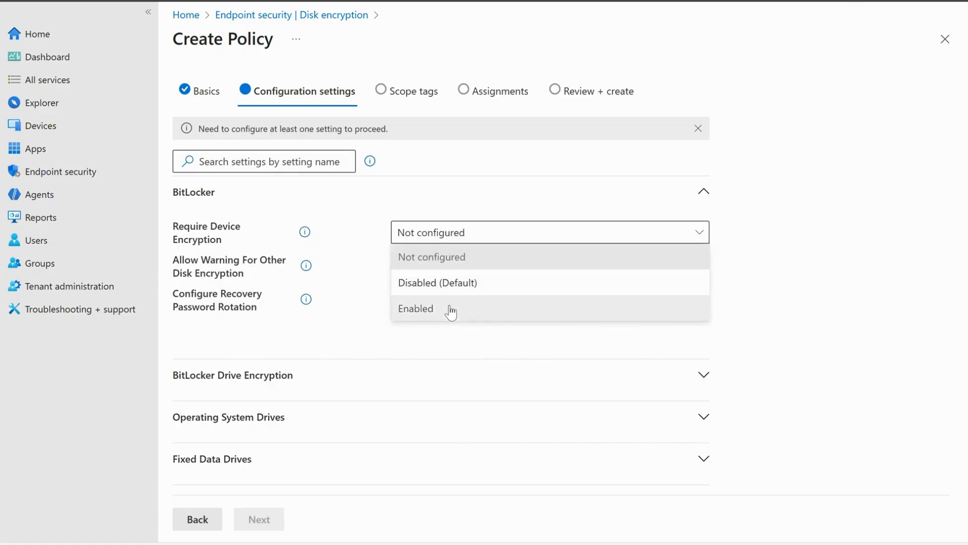
pyautogui.click(448, 308)
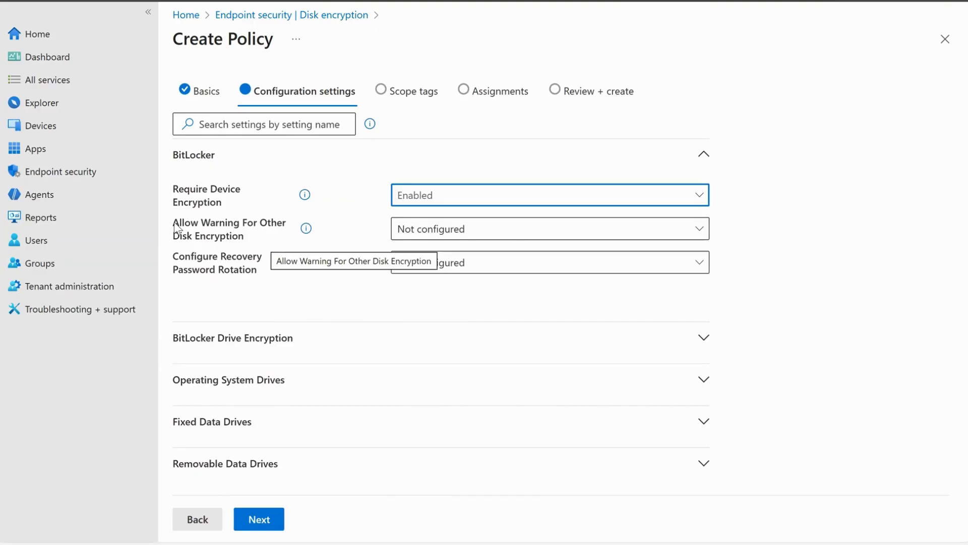
pyautogui.moveTo(175, 227); pyautogui.dragTo(298, 241)
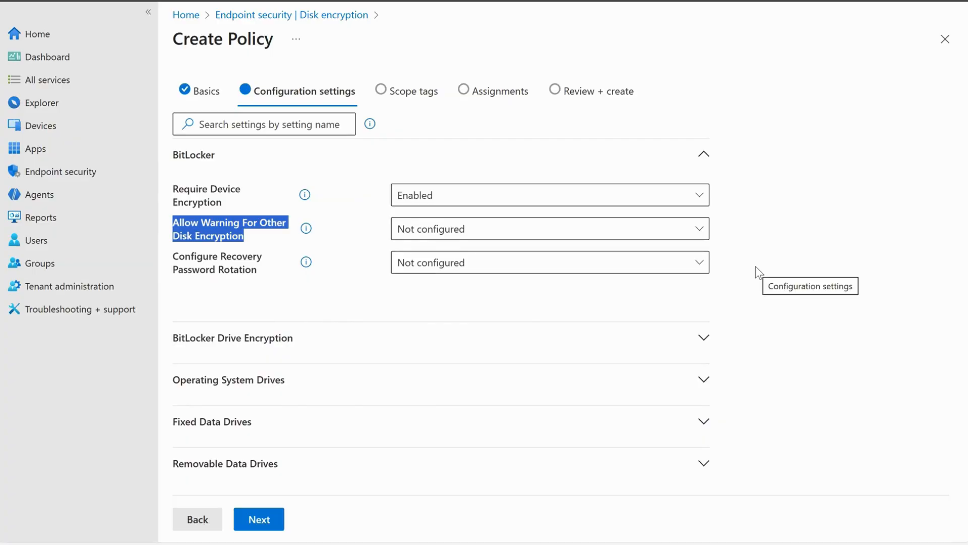
pyautogui.click(529, 230)
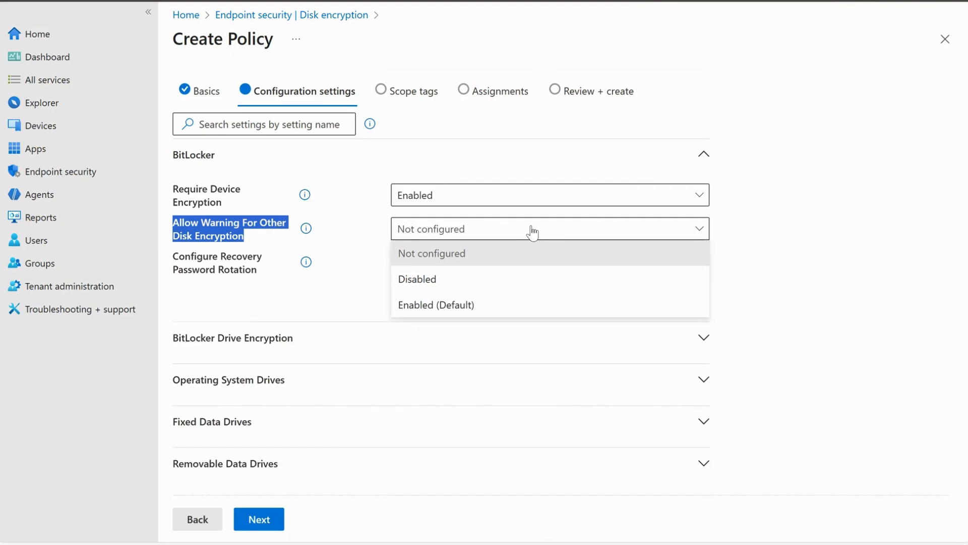
pyautogui.click(477, 308)
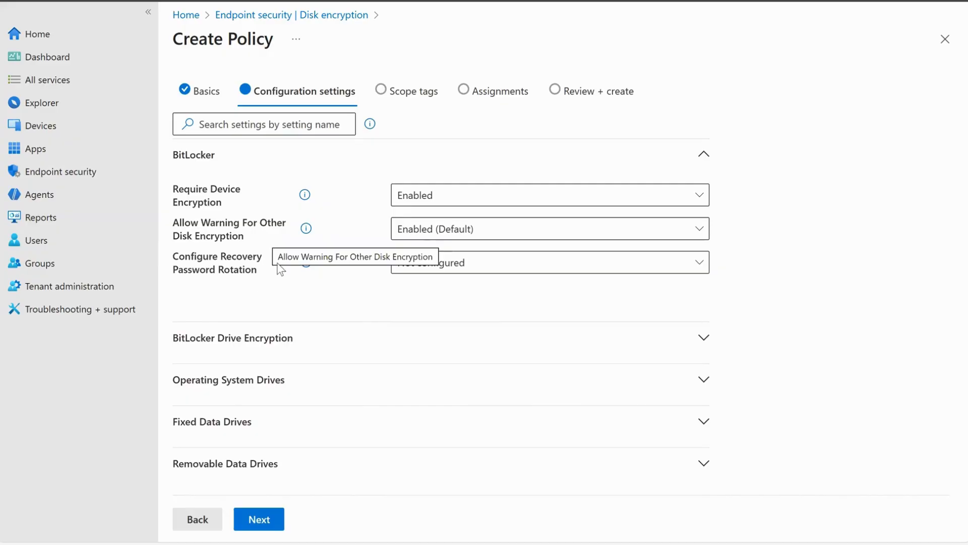
# Set Configure Recovery Password Rotation to Refresh on for both Entra ID-joined and hybrid-joined devices
pyautogui.moveTo(258, 273); pyautogui.dragTo(173, 258)
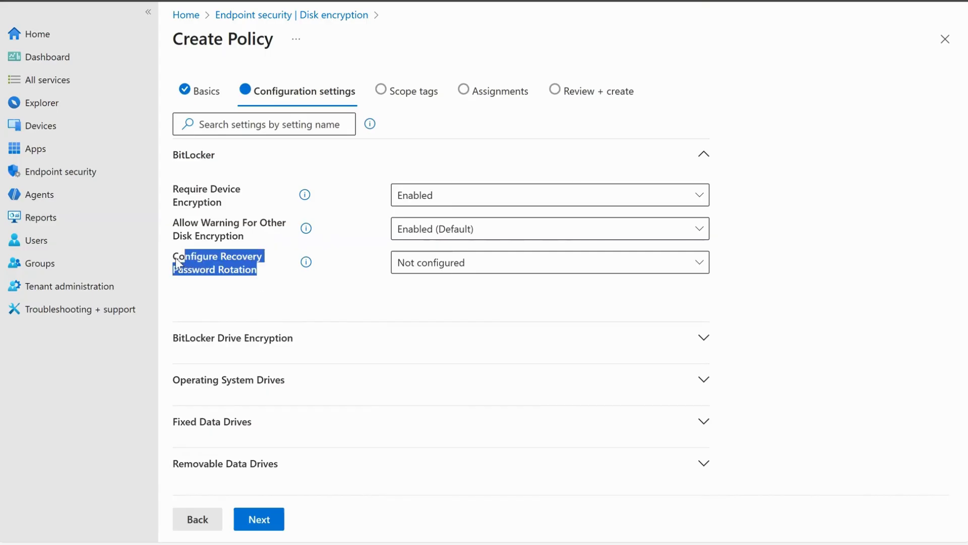
pyautogui.click(525, 295)
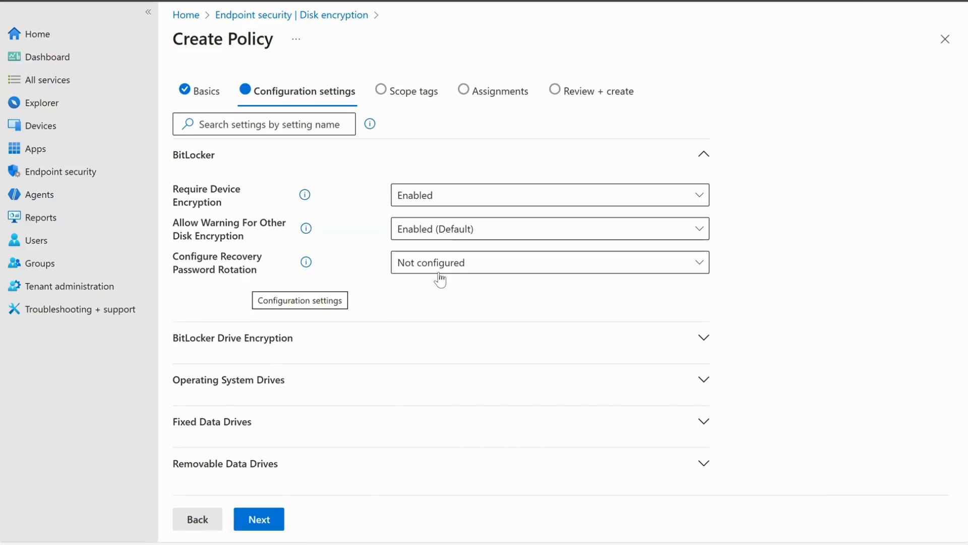
pyautogui.click(520, 269)
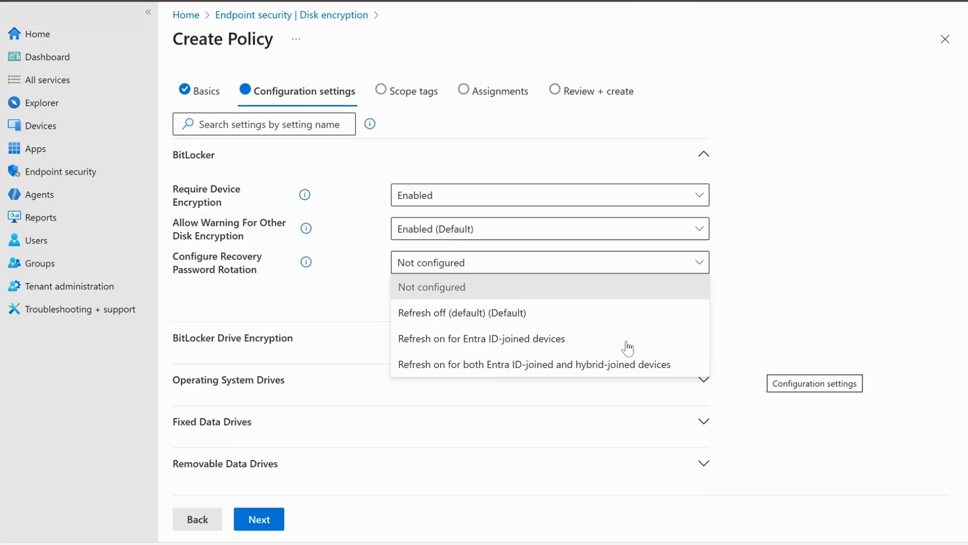
pyautogui.click(598, 365)
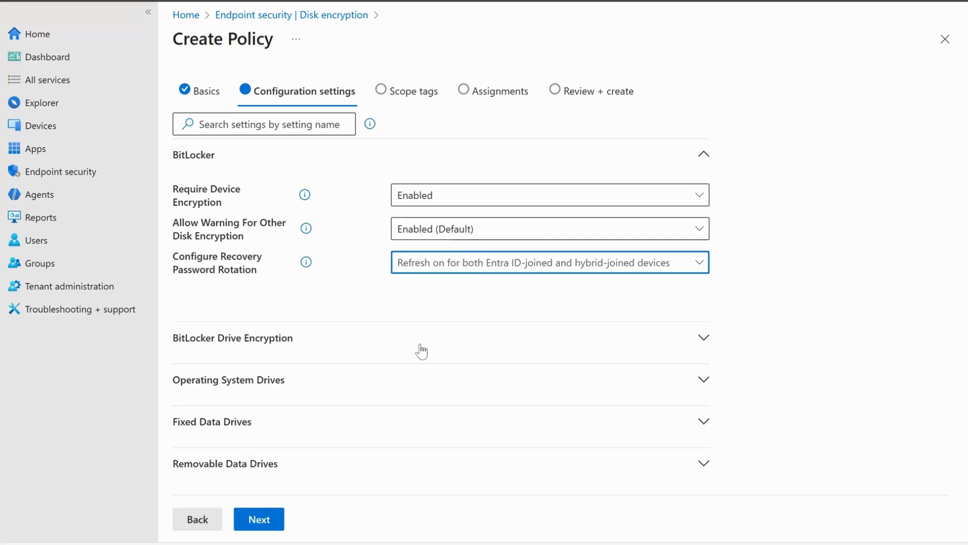
# Enable the drive encryption method and cipher strength setting, keeping XTS-AES 128-bit (default) for fixed data drives
pyautogui.click(704, 338)
pyautogui.scroll(-1, 655, 322)
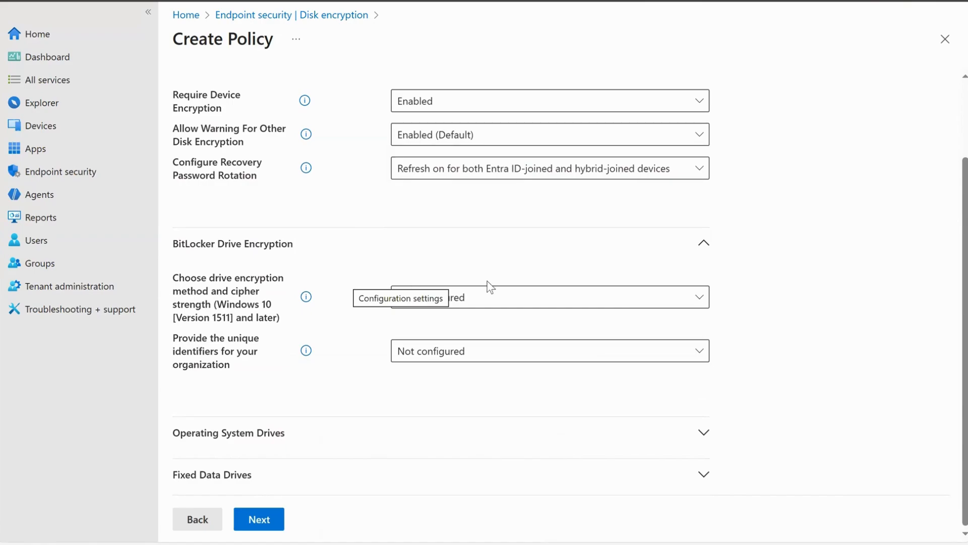
pyautogui.click(480, 301)
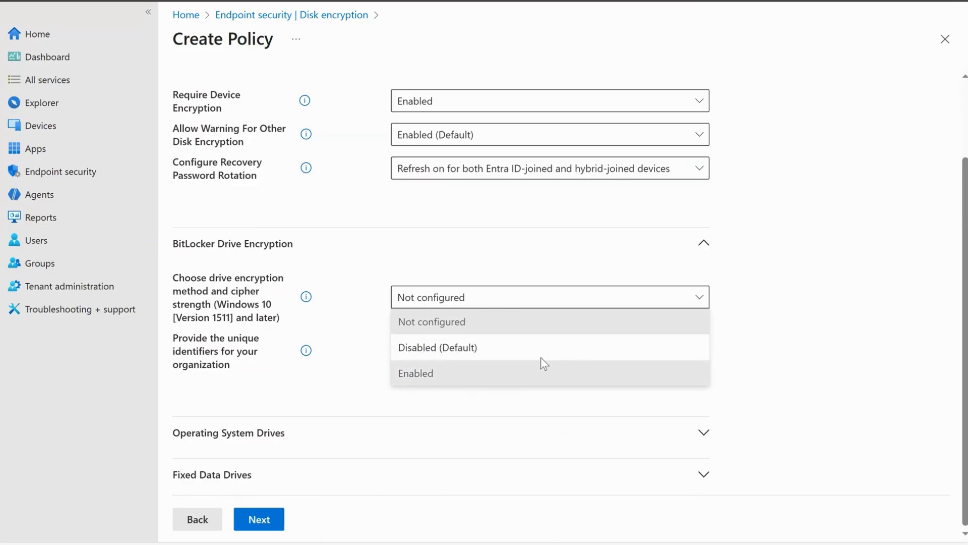
pyautogui.click(504, 373)
pyautogui.click(484, 345)
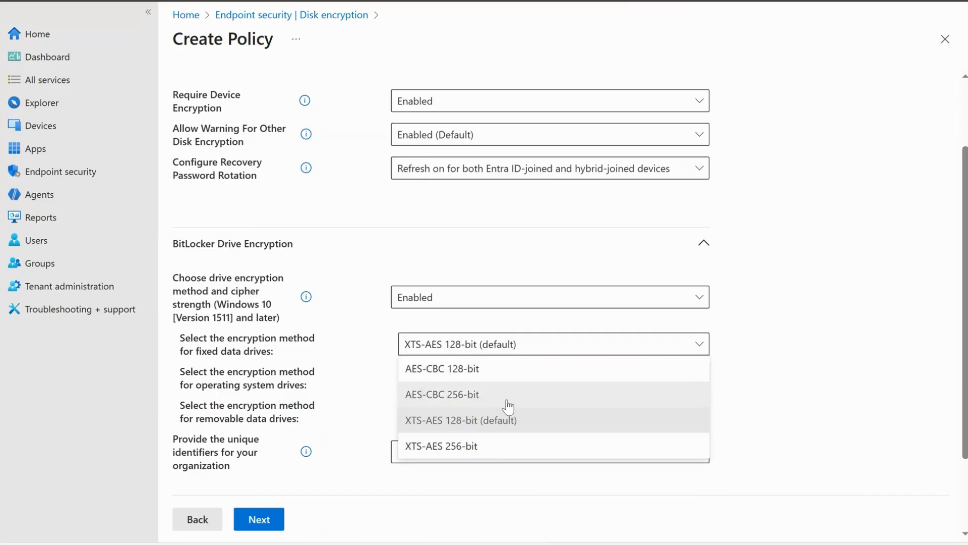
pyautogui.click(634, 345)
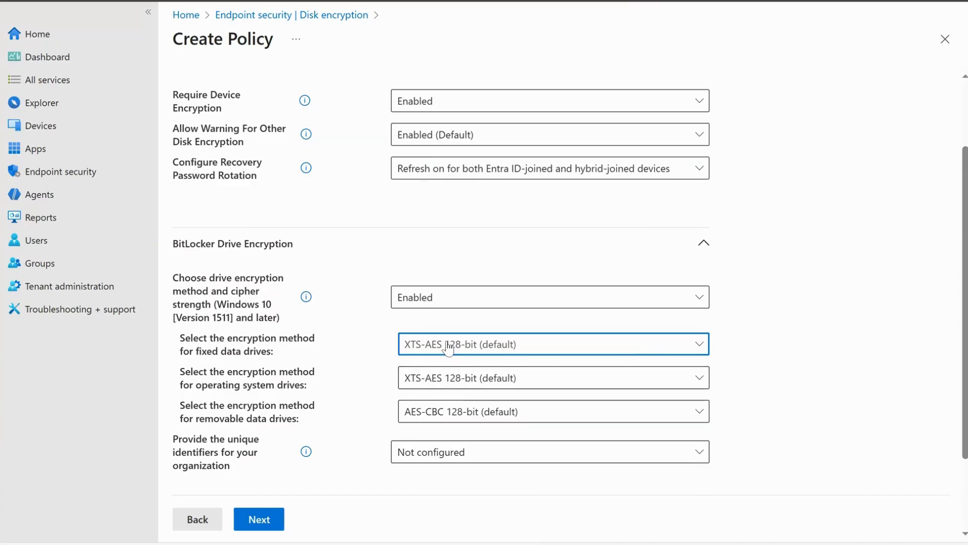
# Try enabling the setting that provides unique identifiers for the organization
pyautogui.scroll(-2, 361, 329)
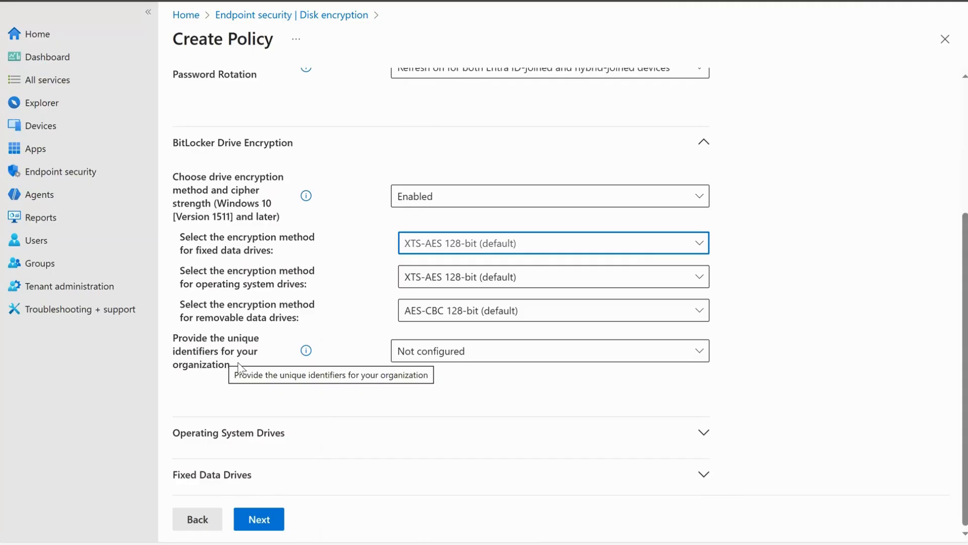
pyautogui.click(452, 353)
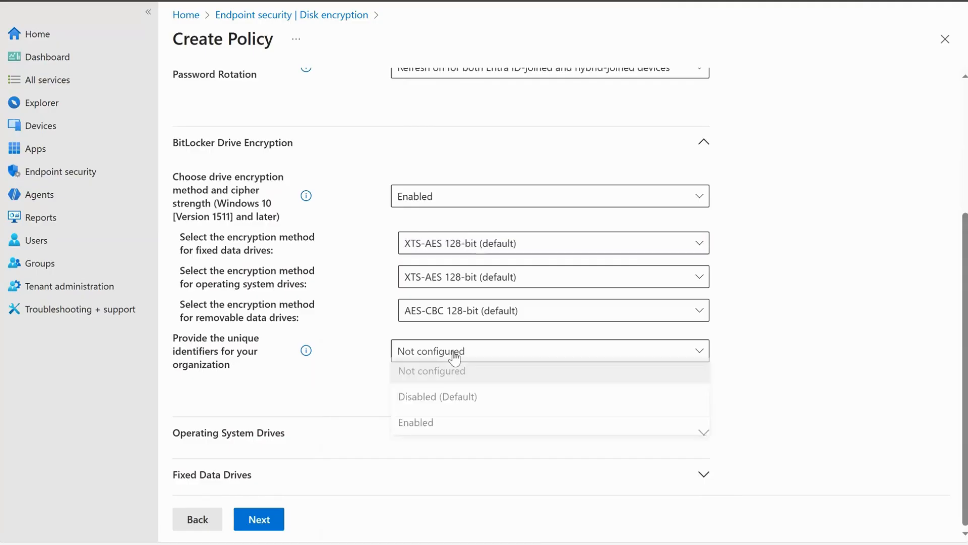
pyautogui.click(445, 426)
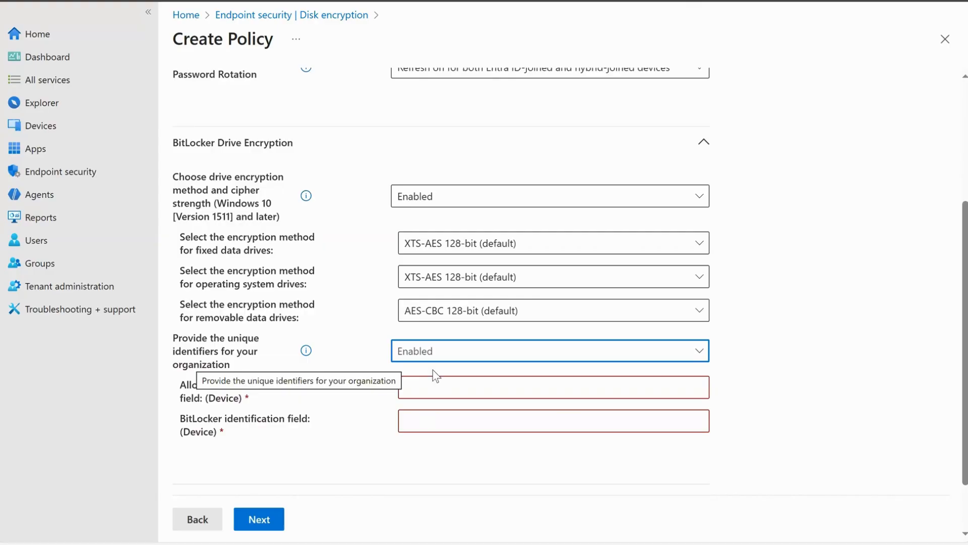
pyautogui.click(431, 387)
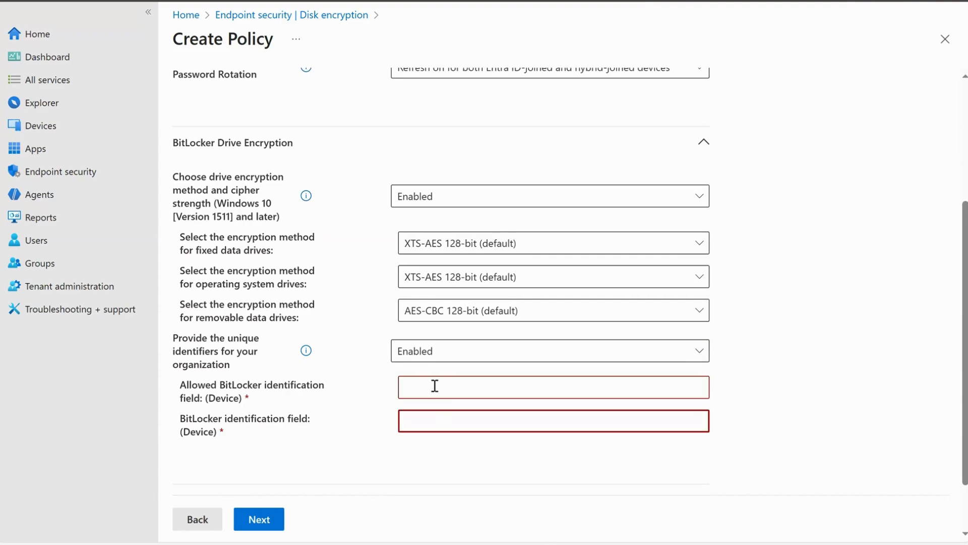
# Set Provide the unique identifiers for your organization to Disabled (Default)
pyautogui.click(444, 355)
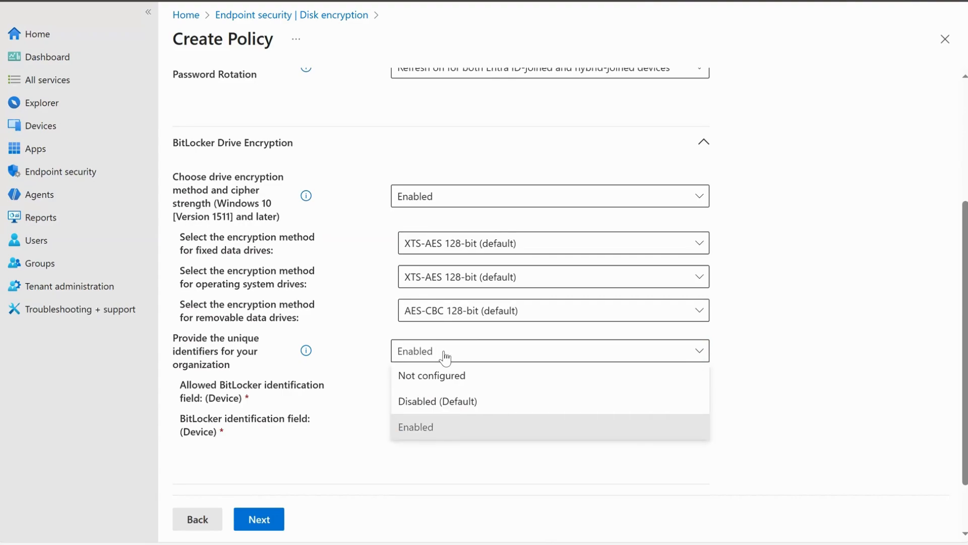
pyautogui.click(502, 401)
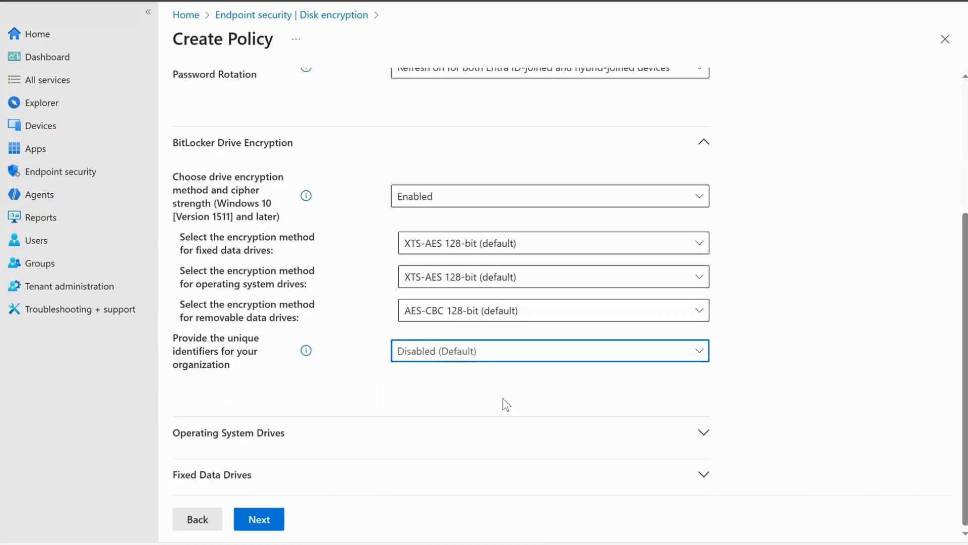
pyautogui.click(489, 358)
pyautogui.click(463, 396)
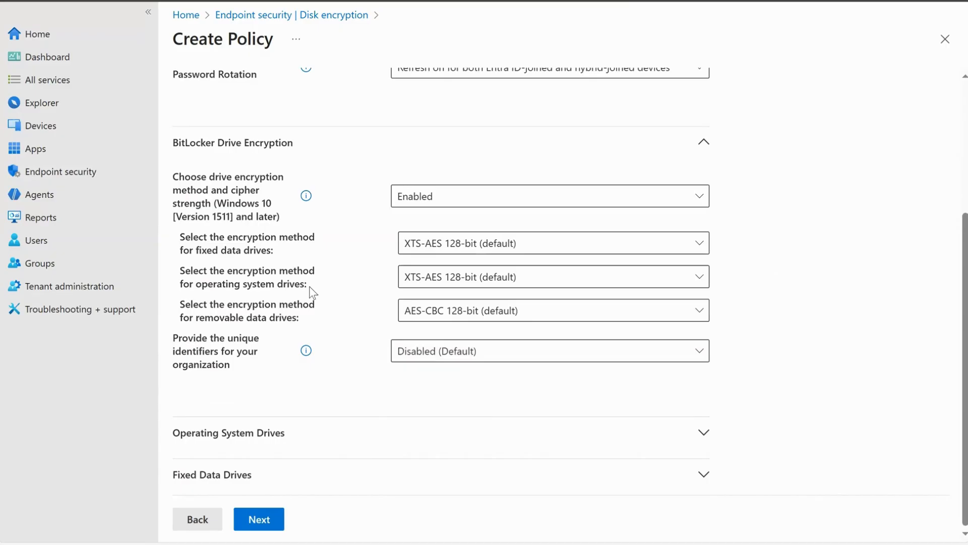
# Review the configured BitLocker and BitLocker Drive Encryption settings and look over the available Operating System Drives options
pyautogui.scroll(4, 304, 330)
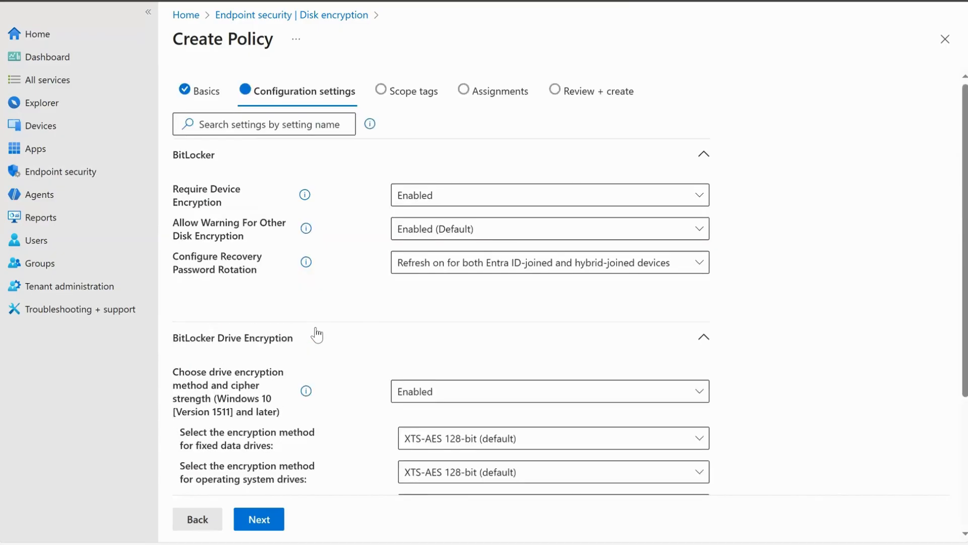
pyautogui.scroll(-4, 317, 329)
pyautogui.scroll(3, 319, 335)
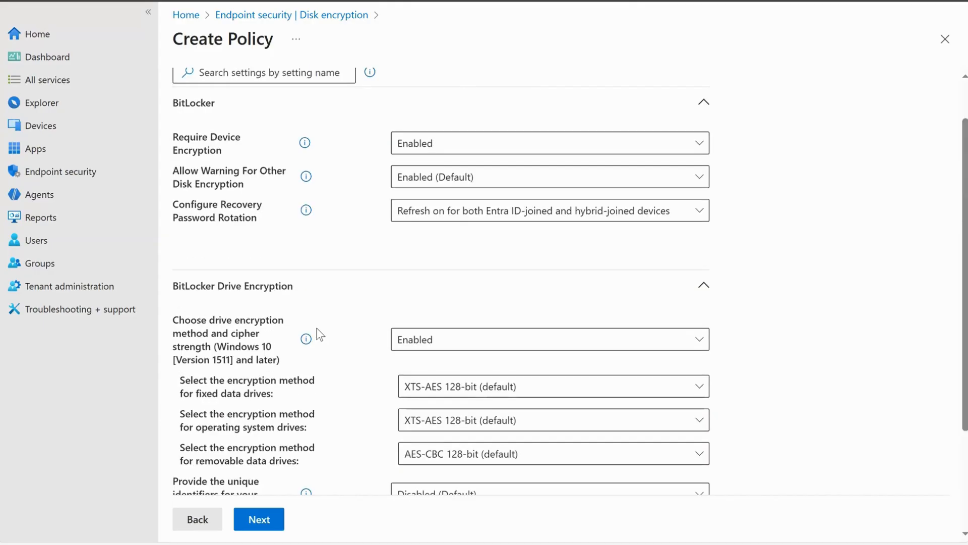
pyautogui.scroll(1, 347, 352)
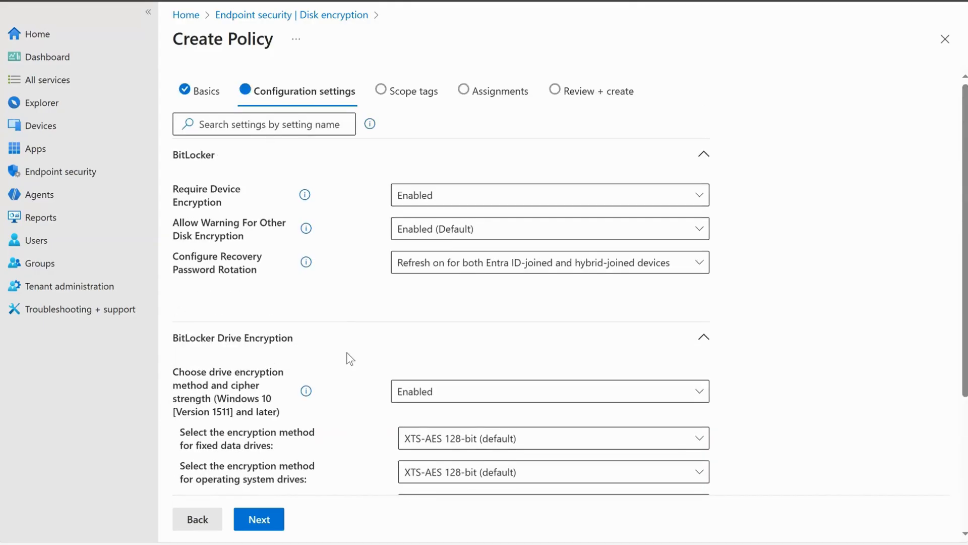
pyautogui.scroll(-4, 351, 350)
pyautogui.scroll(4, 359, 325)
pyautogui.scroll(-6, 359, 323)
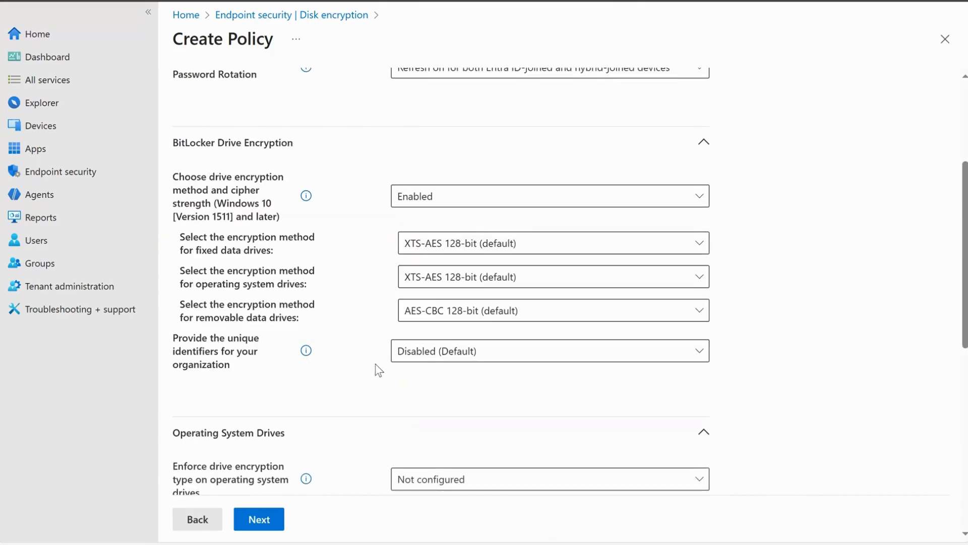
pyautogui.scroll(-6, 361, 334)
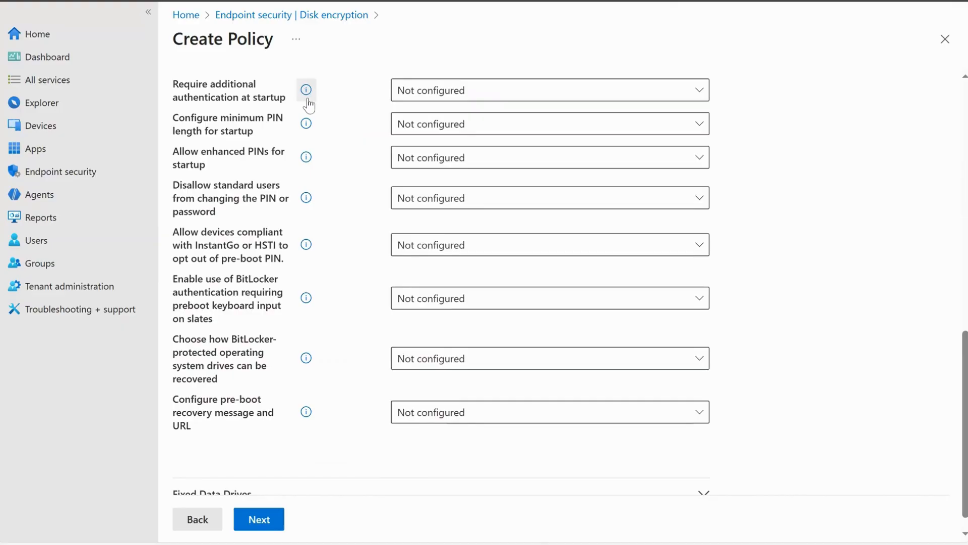
pyautogui.scroll(3, 337, 243)
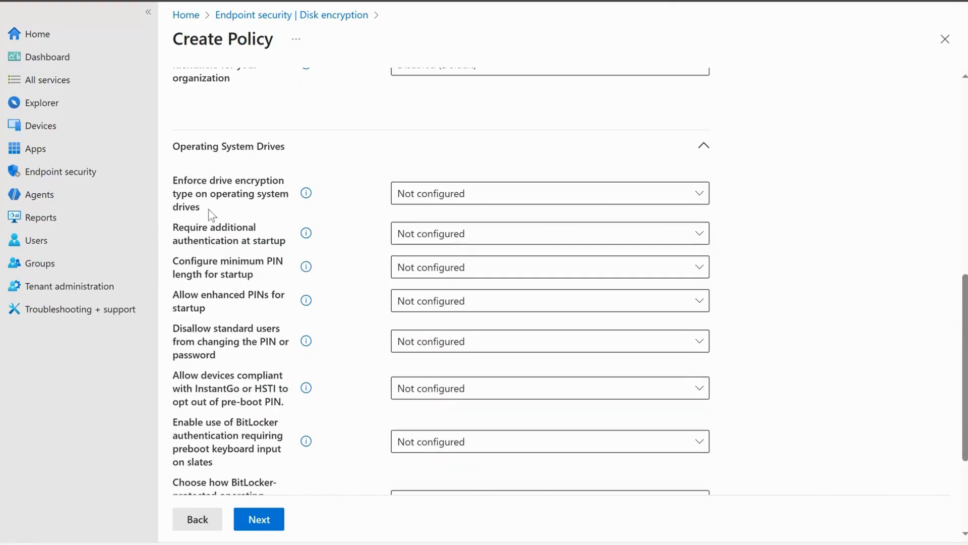
pyautogui.moveTo(172, 176); pyautogui.dragTo(292, 208)
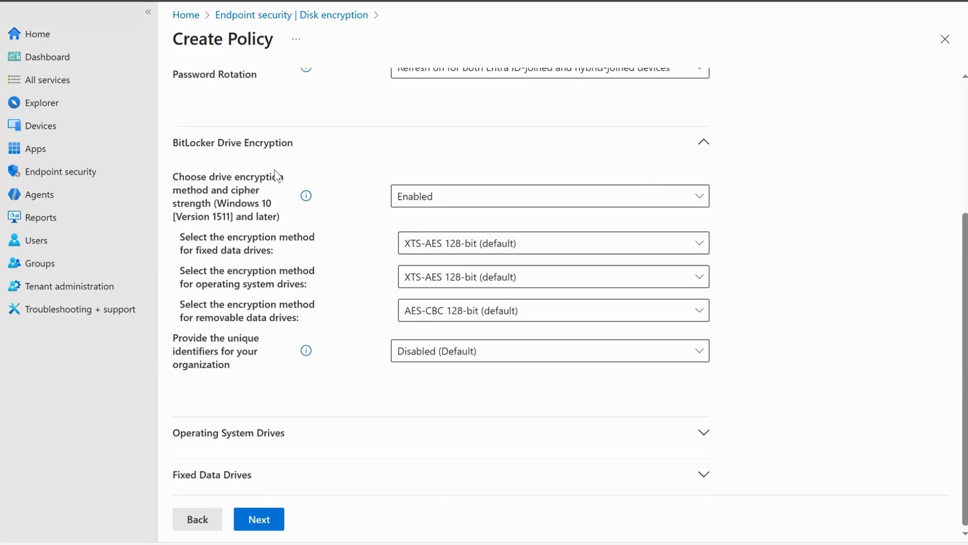
pyautogui.scroll(2, 337, 203)
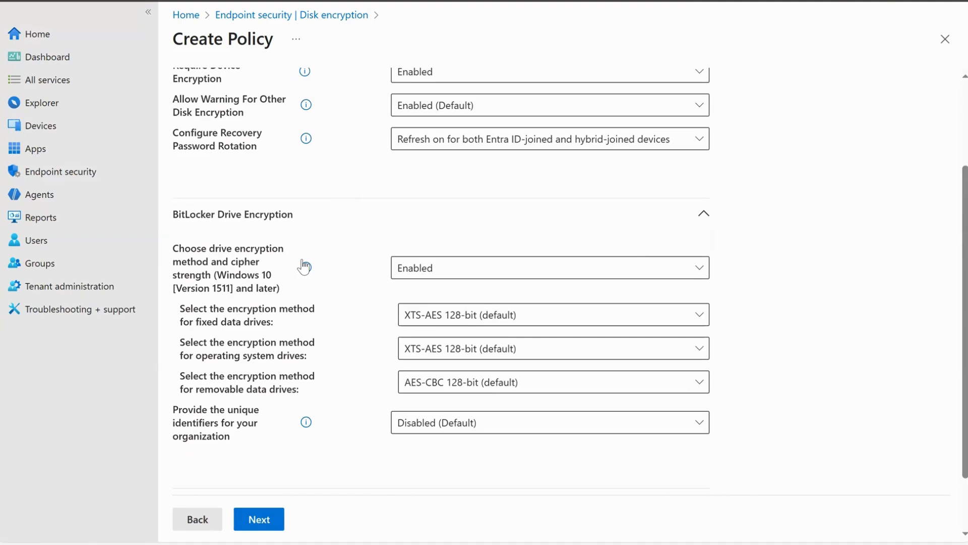
pyautogui.scroll(-2, 304, 267)
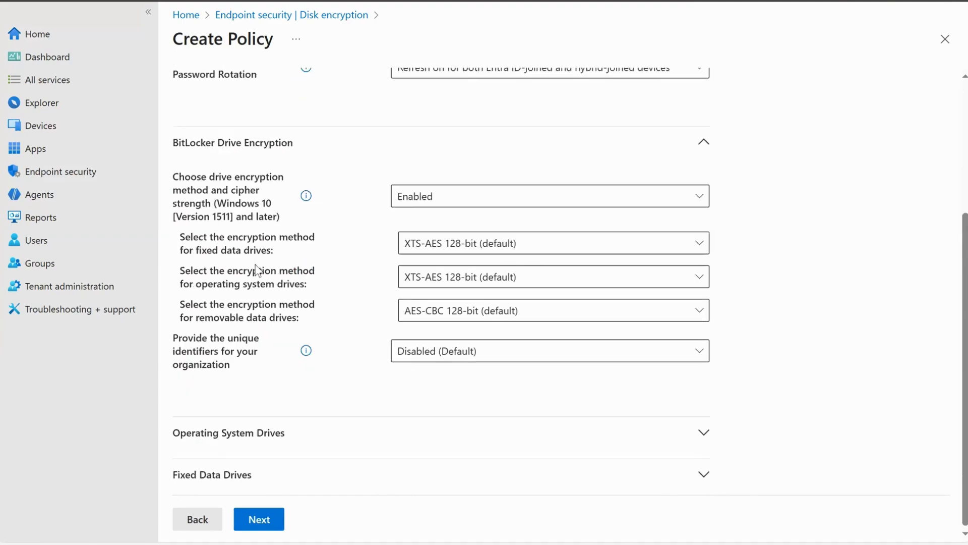
# Examine the Operating System Drives and Fixed Data Drives settings, reading the description of Enforce drive encryption type on operating system drives
pyautogui.click(341, 435)
pyautogui.scroll(-8, 335, 276)
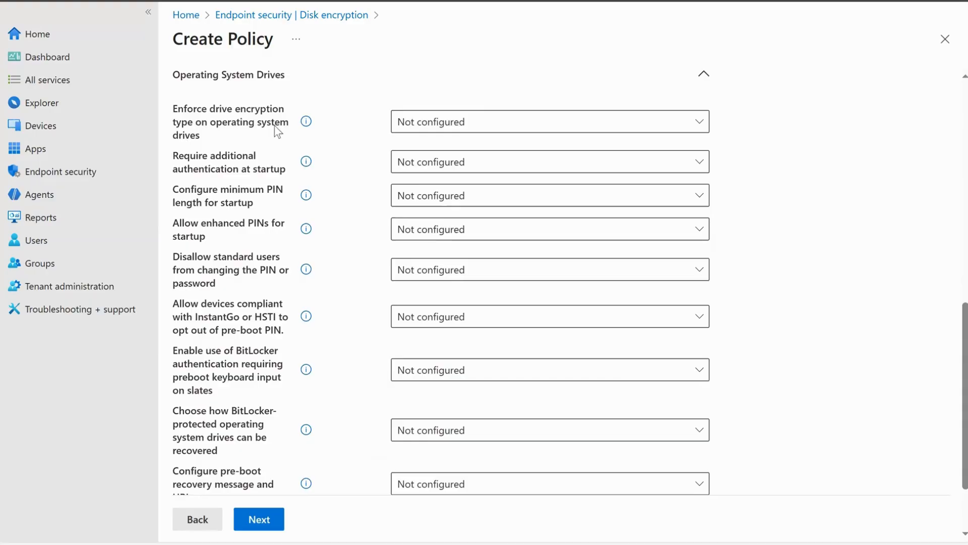
pyautogui.moveTo(303, 128)
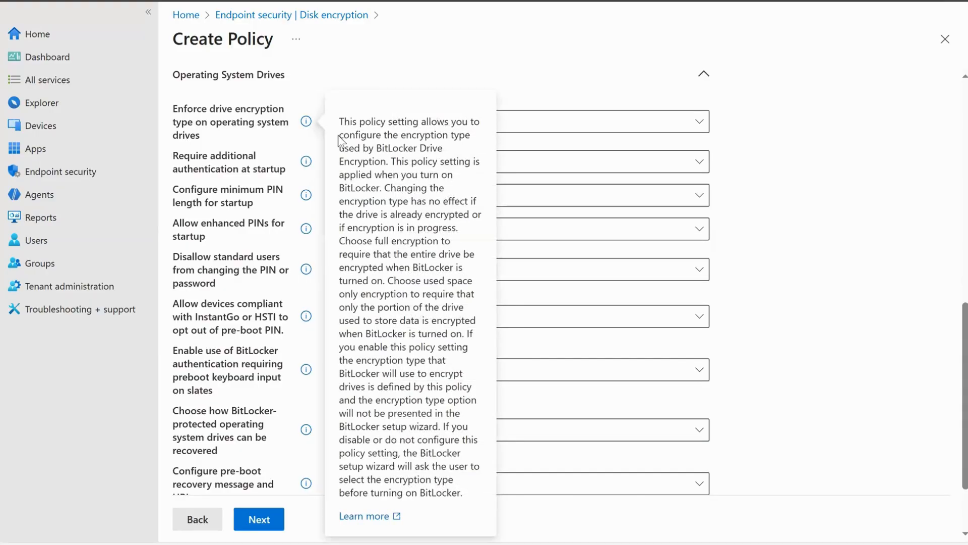
pyautogui.moveTo(339, 121); pyautogui.dragTo(470, 366)
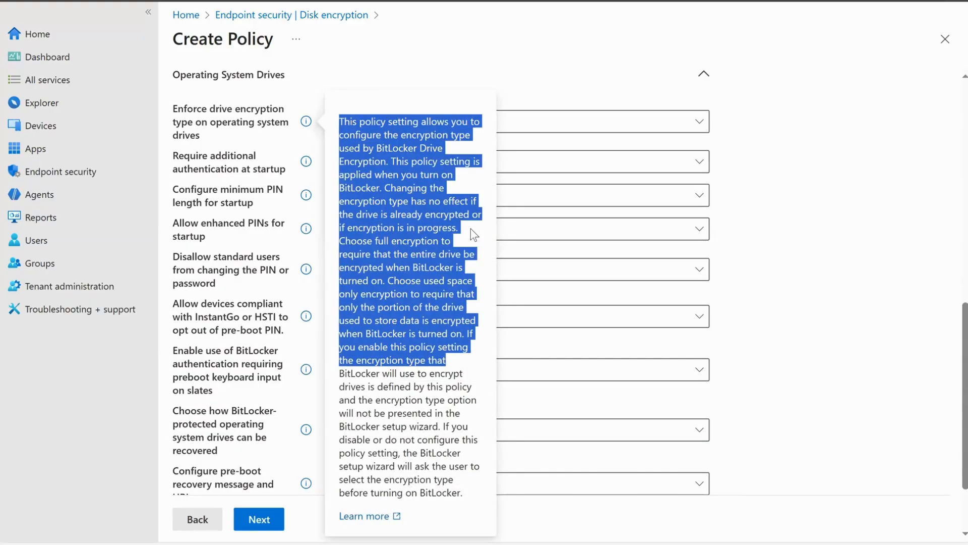
pyautogui.click(457, 193)
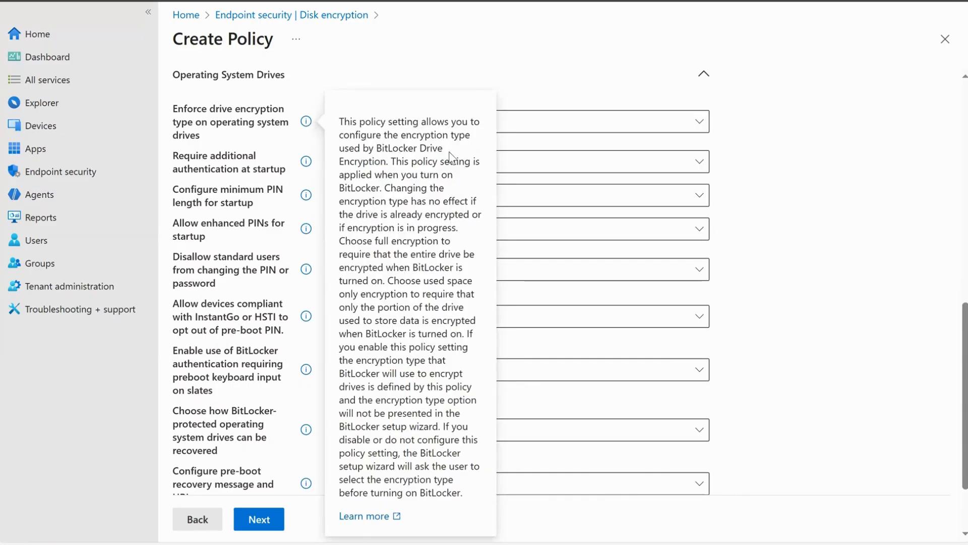
pyautogui.scroll(-2, 381, 346)
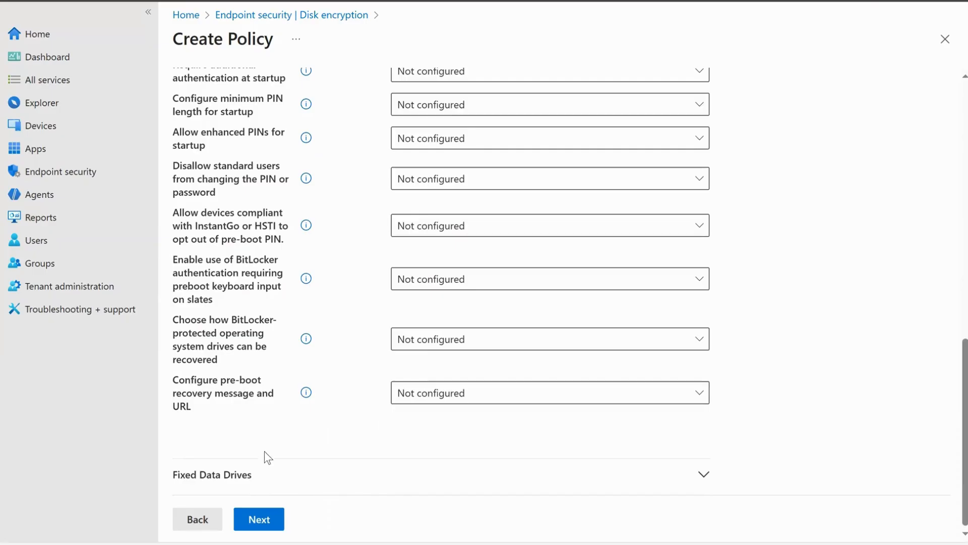
pyautogui.click(267, 466)
pyautogui.scroll(-3, 333, 391)
pyautogui.scroll(10, 331, 385)
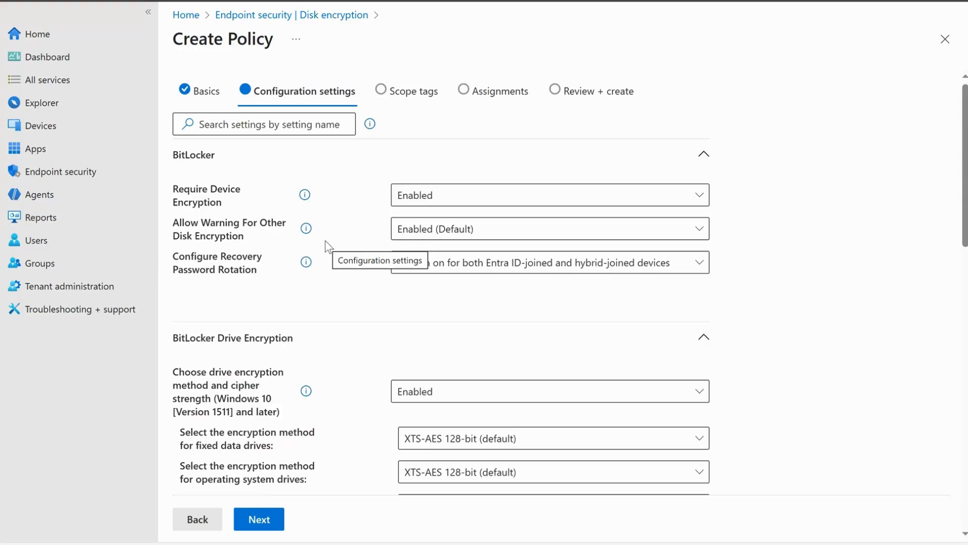
# Keep the Default scope tag, assign the policy to the SEC_TWN_INTUN-Users group, and continue to the review stage
pyautogui.click(258, 519)
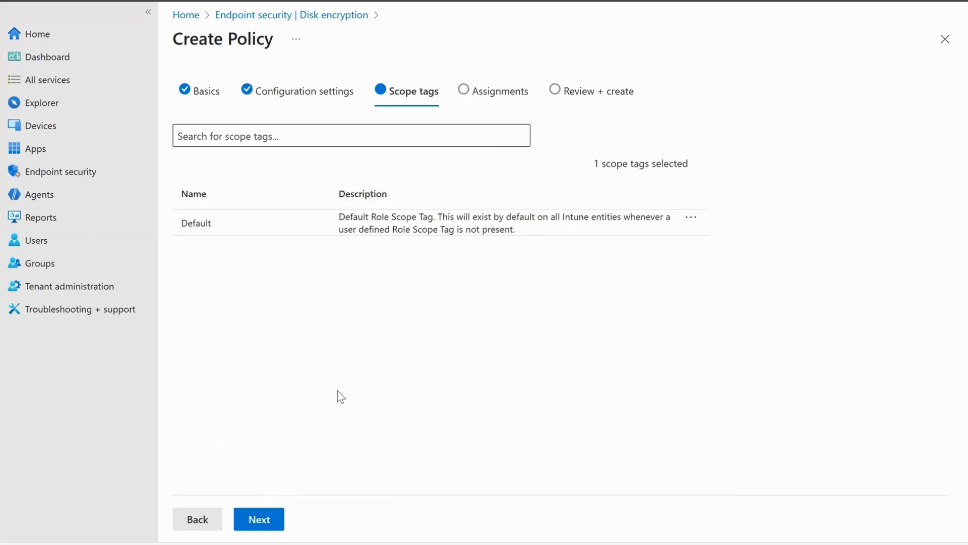
pyautogui.click(265, 521)
pyautogui.click(277, 132)
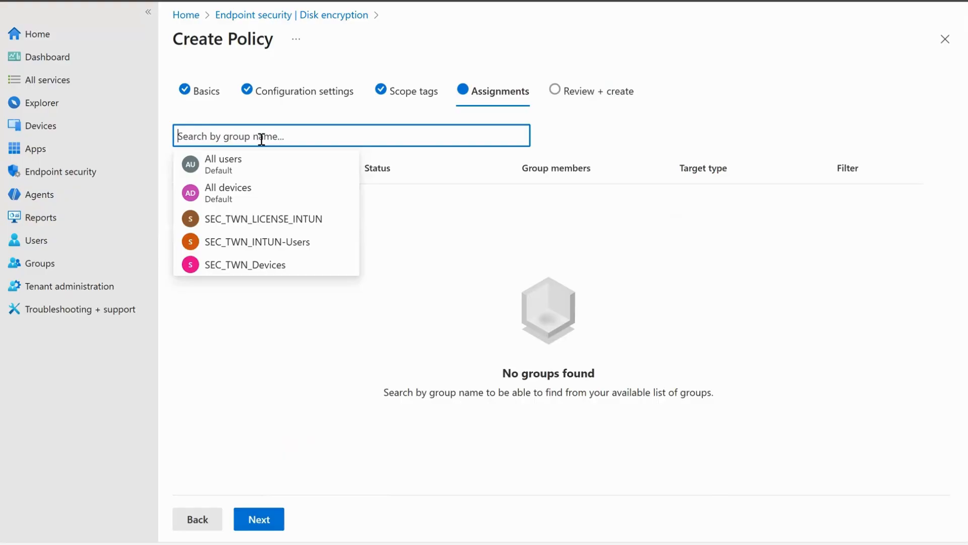
pyautogui.click(300, 246)
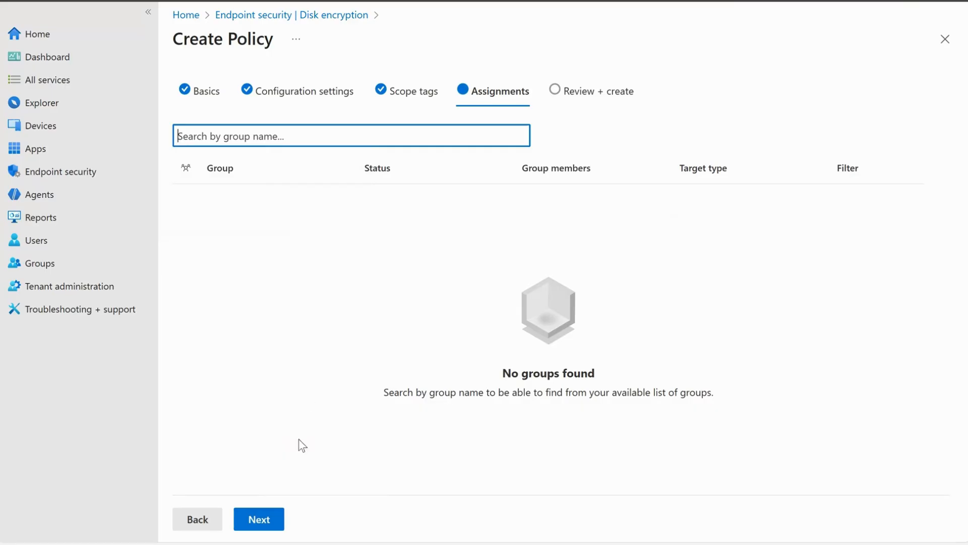
pyautogui.click(272, 523)
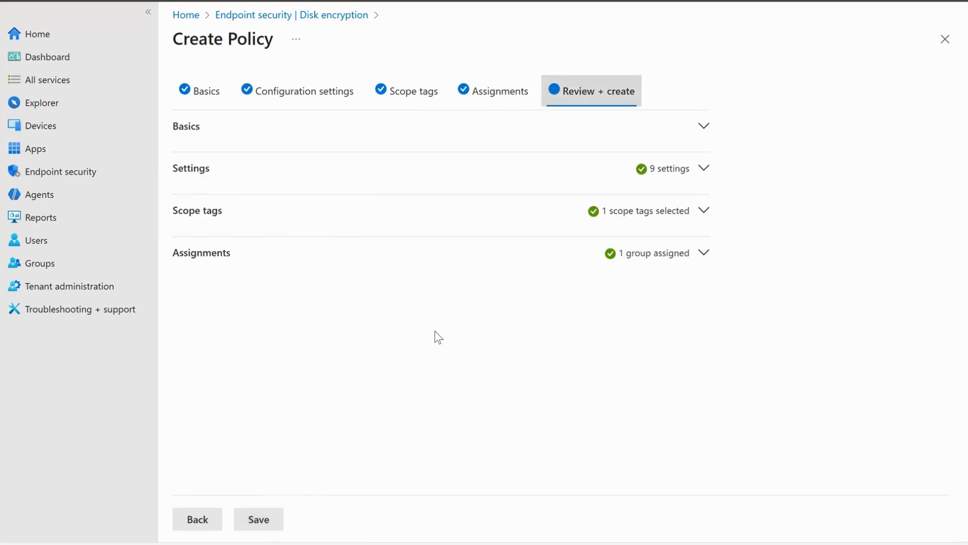
# Review the policy's settings summary and try to save the policy
pyautogui.click(283, 176)
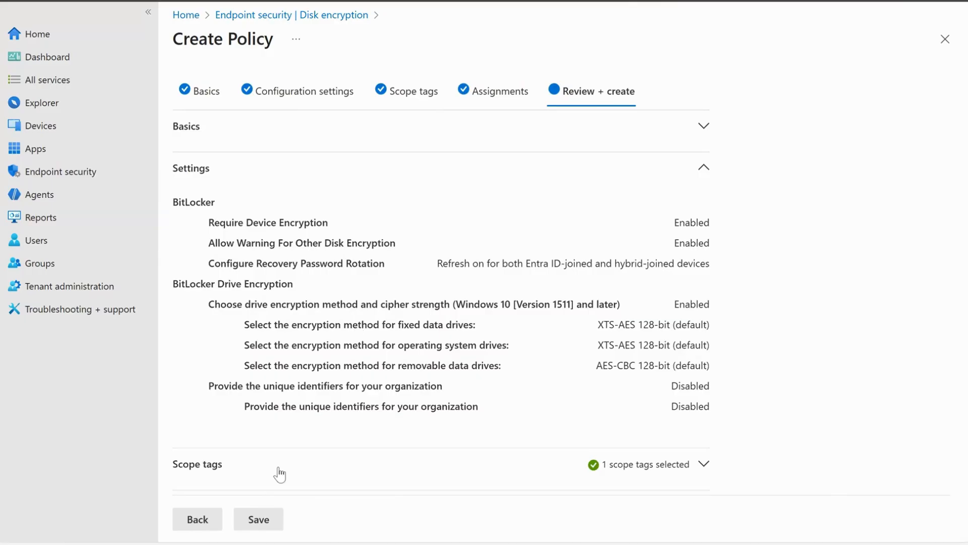
pyautogui.click(273, 517)
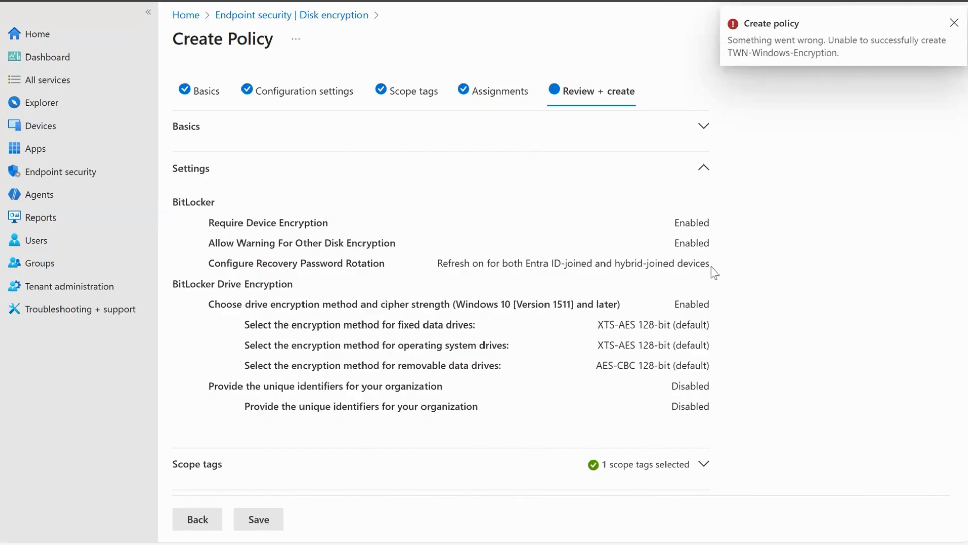
# Check the Assignments and Basics sections of the policy summary for the assigned group and the policy name
pyautogui.click(703, 168)
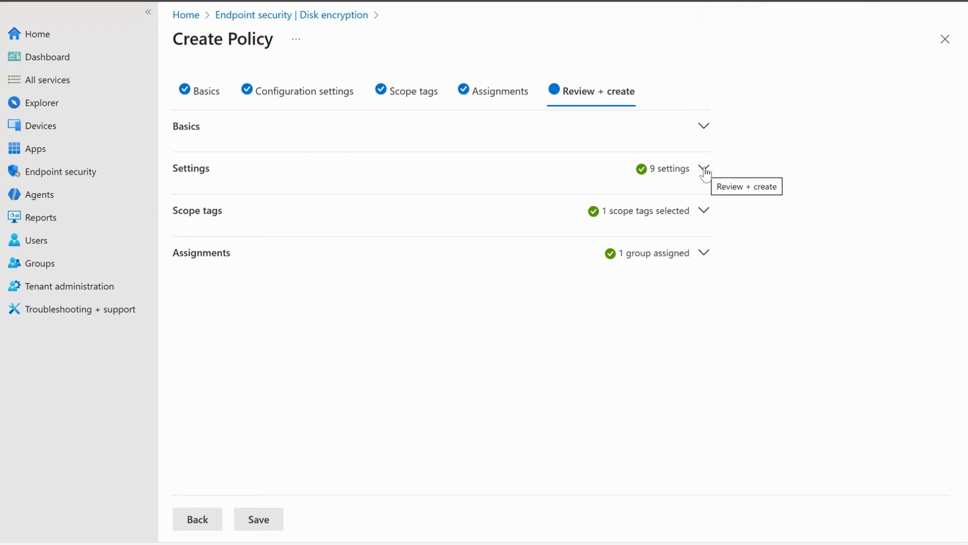
pyautogui.click(705, 255)
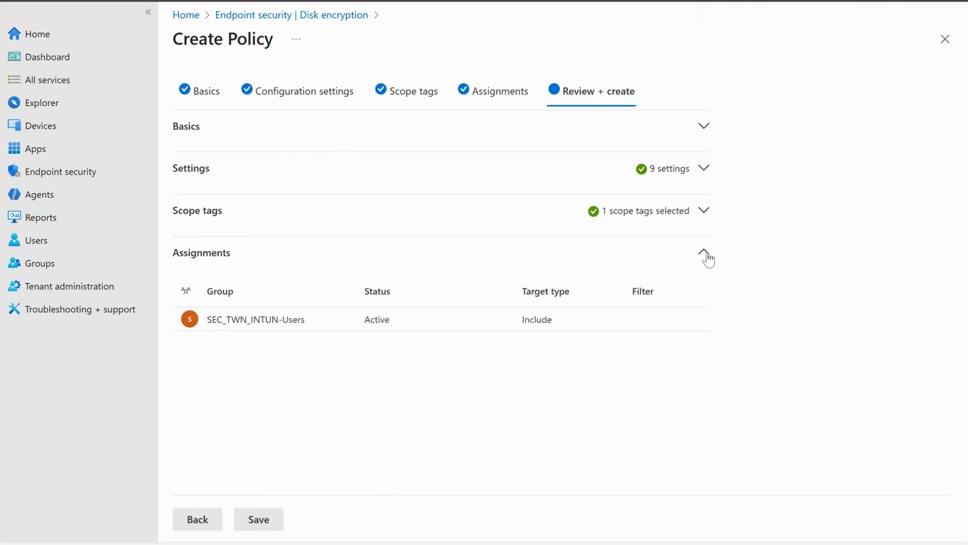
pyautogui.click(706, 255)
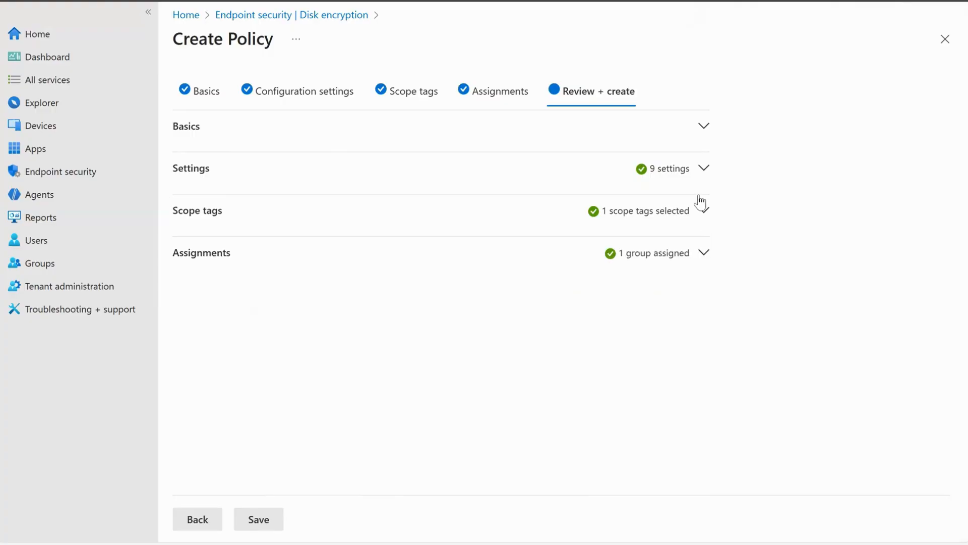
pyautogui.click(707, 128)
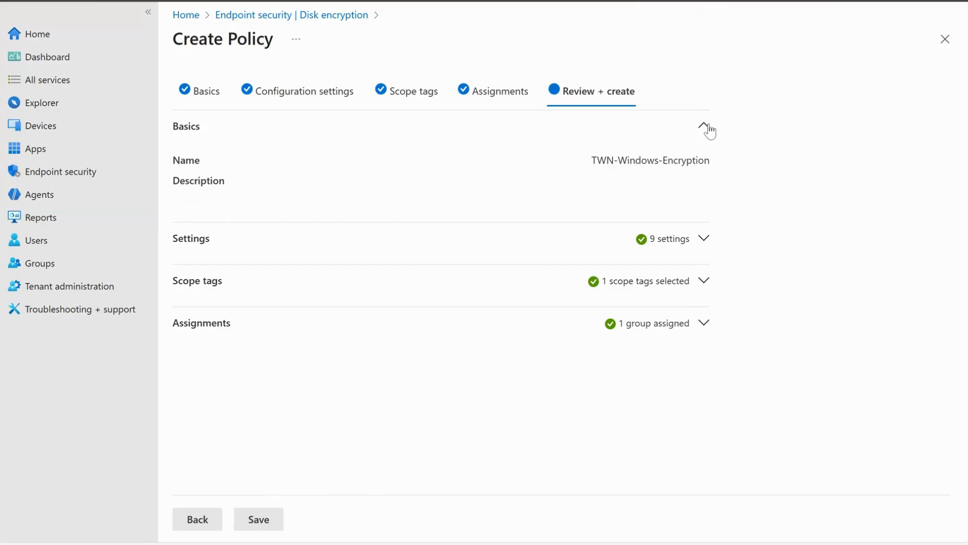
# Try saving the policy again and check the notifications about its creation
pyautogui.click(259, 520)
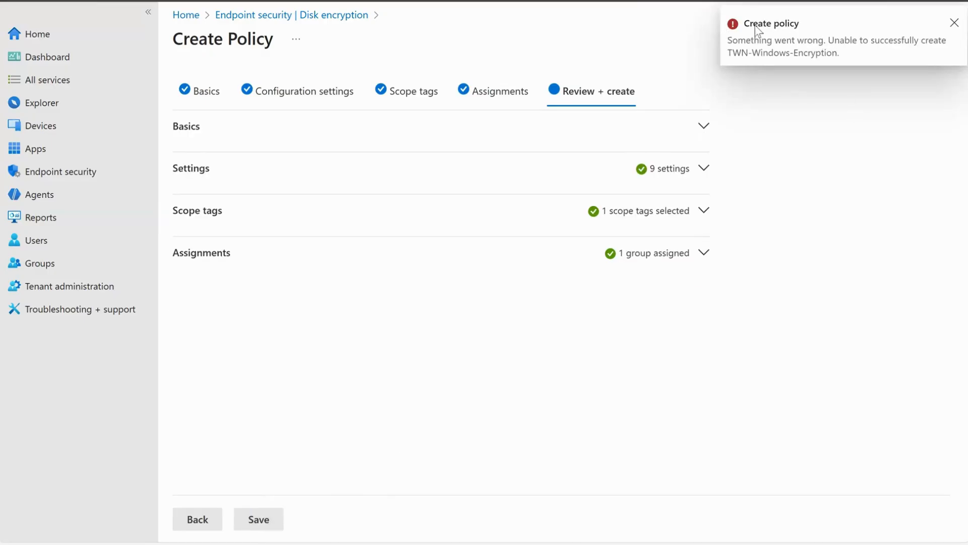
pyautogui.click(730, 56)
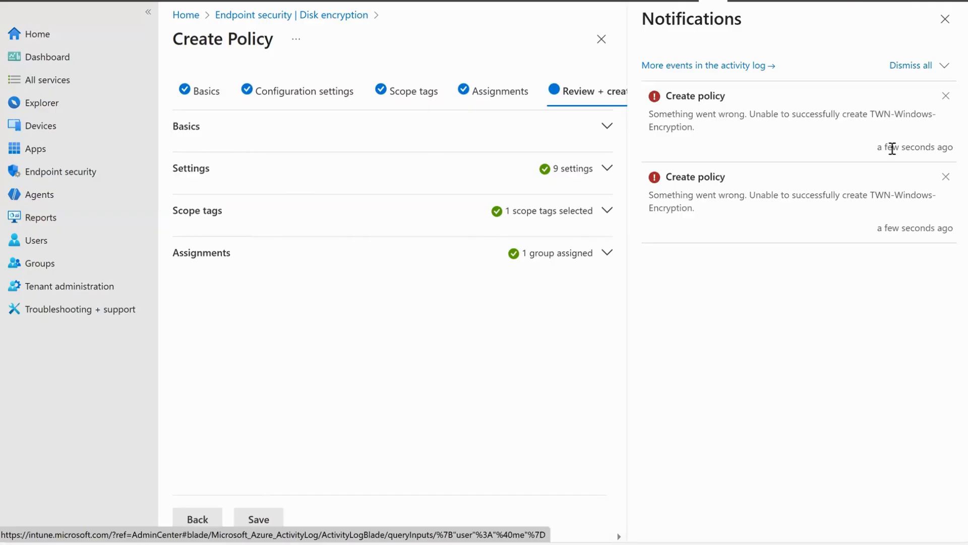
pyautogui.click(945, 20)
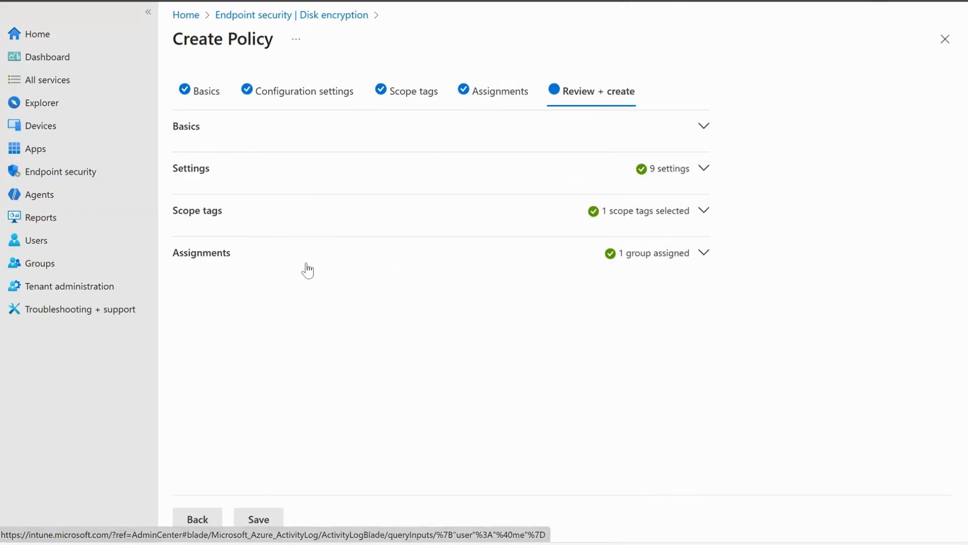
# Go back to the configuration settings, recheck the BitLocker and BitLocker Drive Encryption sections, and return to the Assignments stage
pyautogui.click(199, 519)
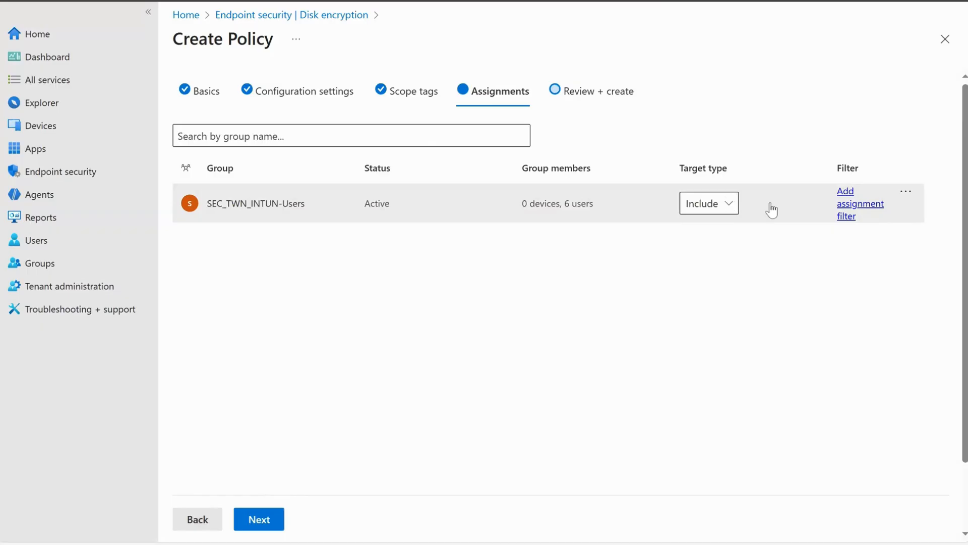
pyautogui.click(198, 522)
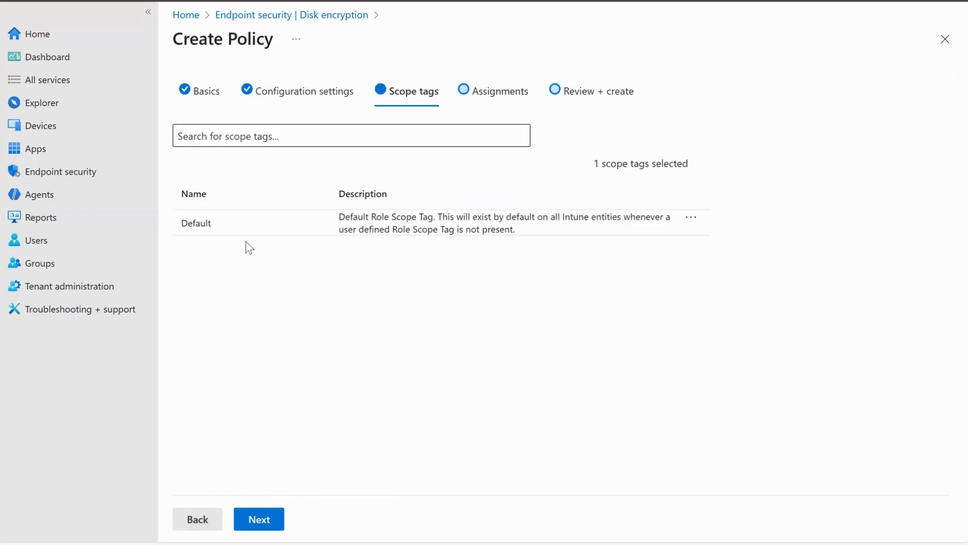
pyautogui.click(186, 510)
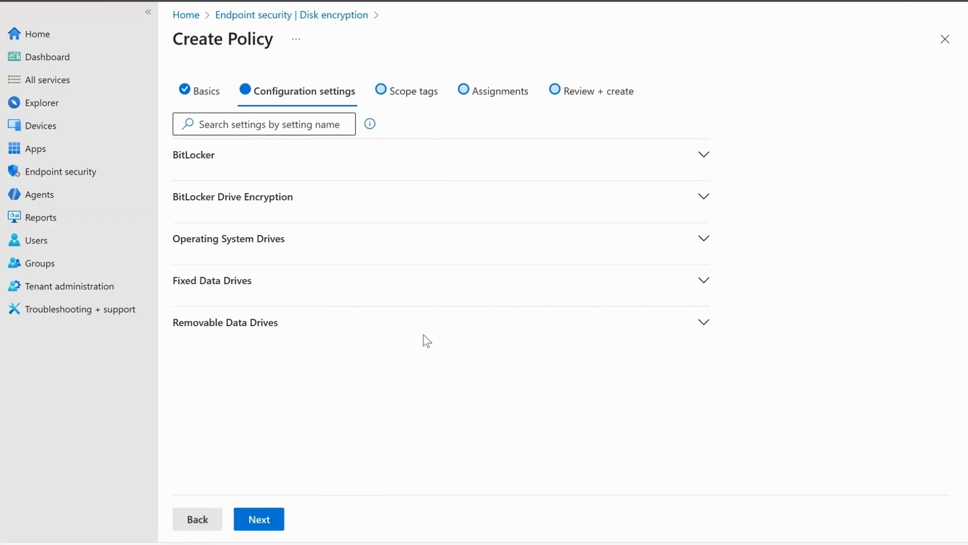
pyautogui.click(692, 153)
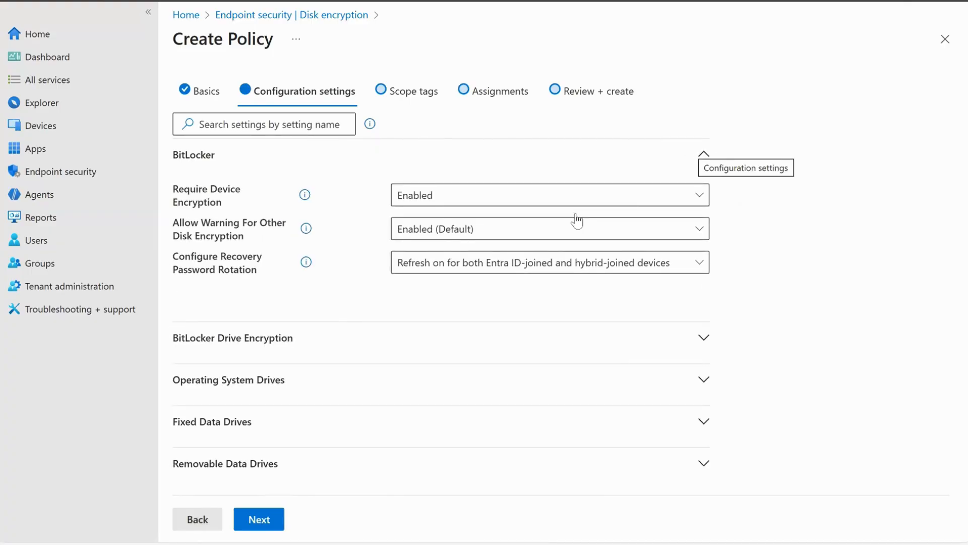
pyautogui.click(674, 339)
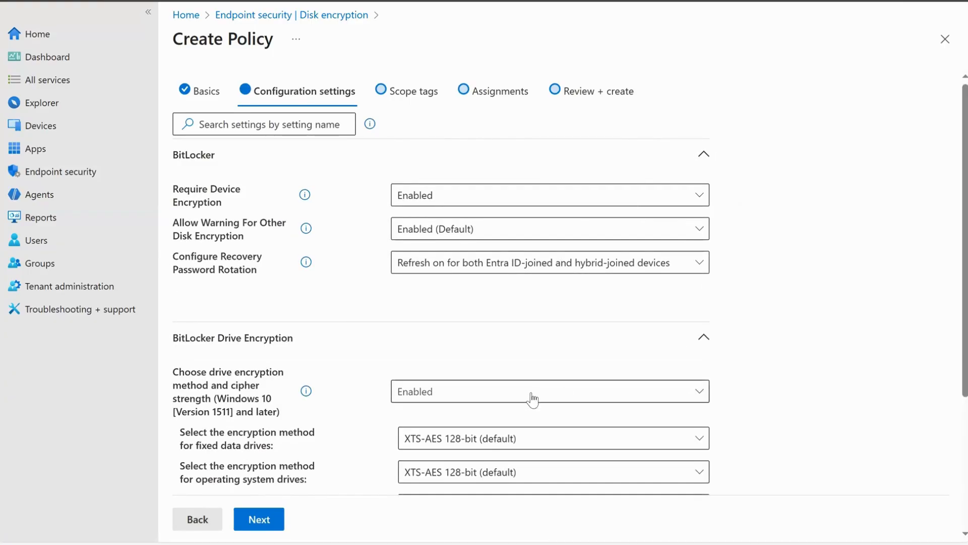
pyautogui.scroll(-3, 539, 399)
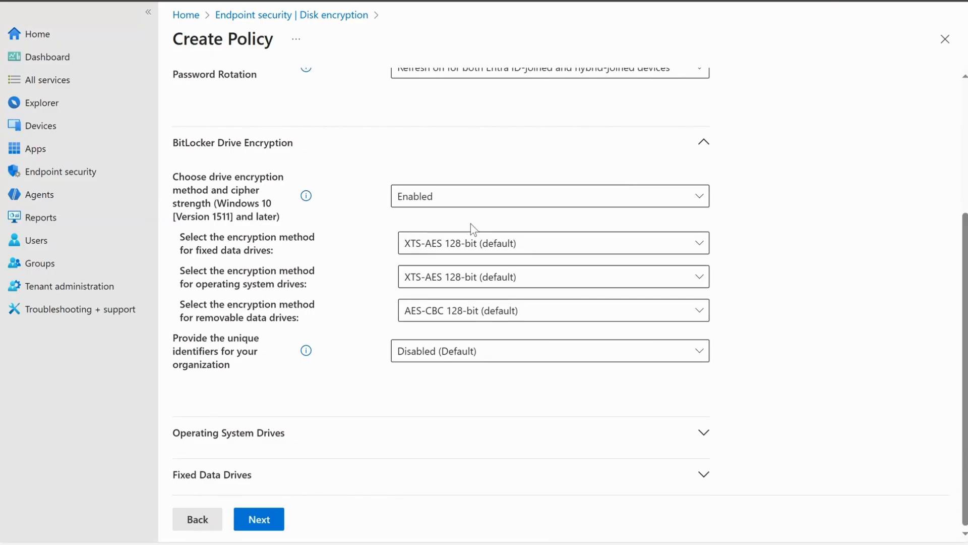
pyautogui.click(272, 519)
pyautogui.click(283, 520)
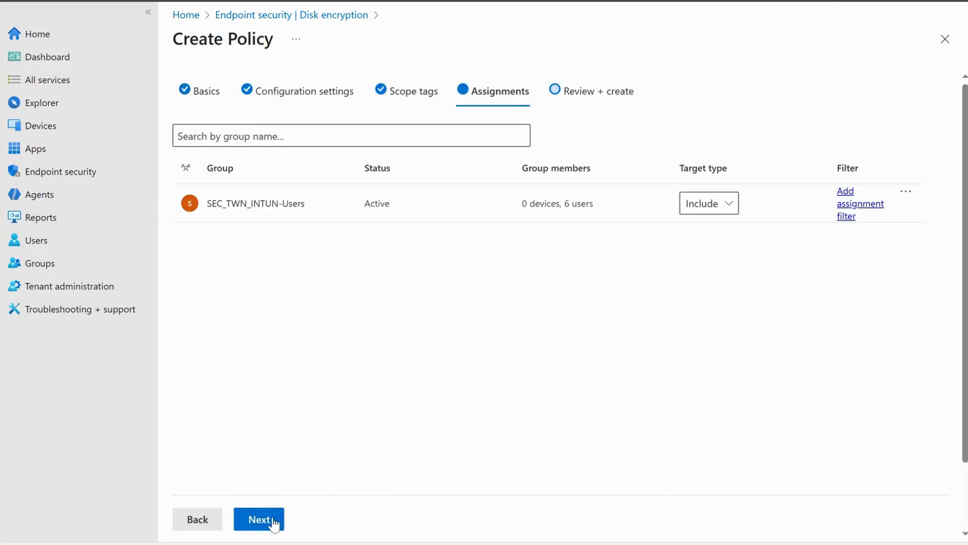
# Try saving the policy again from the final review stage and recheck its BitLocker settings summary
pyautogui.click(270, 522)
pyautogui.click(269, 522)
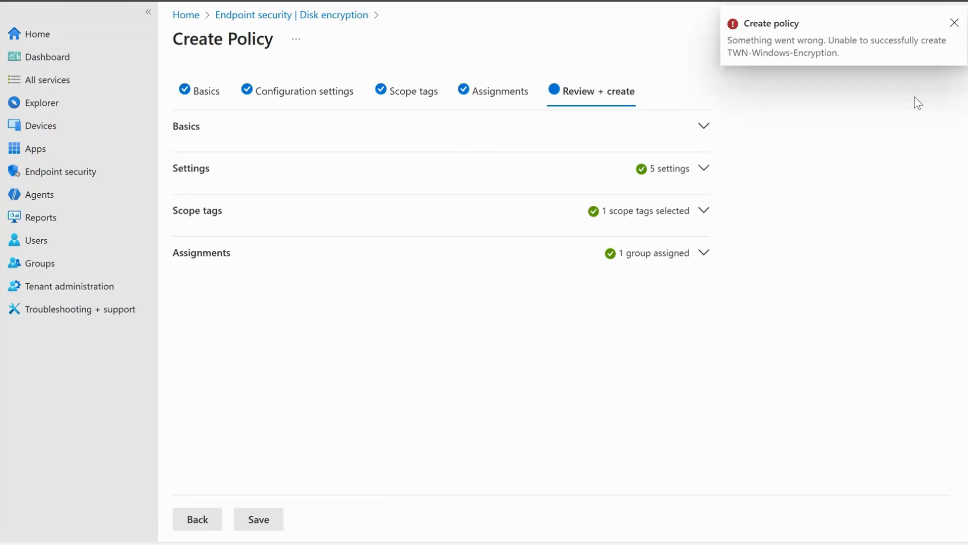
pyautogui.click(955, 24)
pyautogui.click(703, 168)
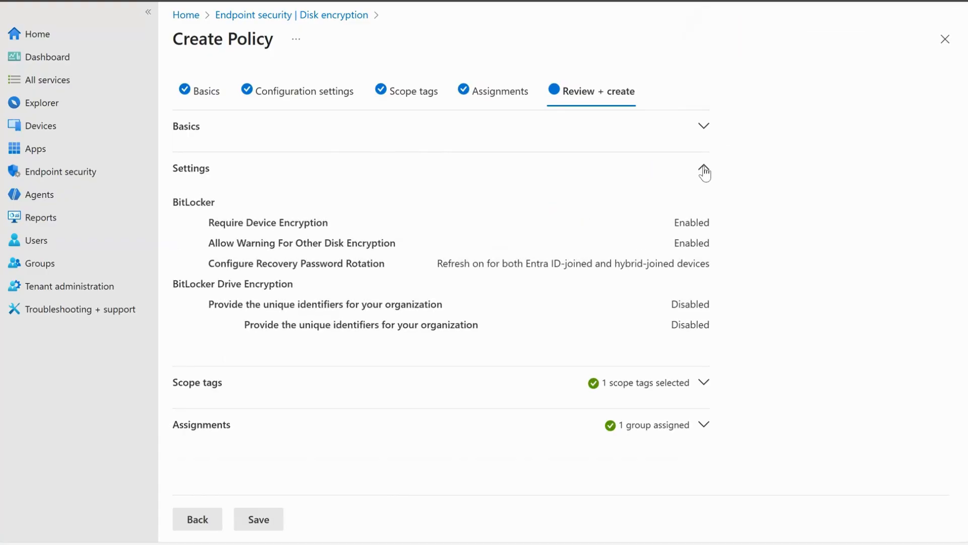
pyautogui.click(704, 170)
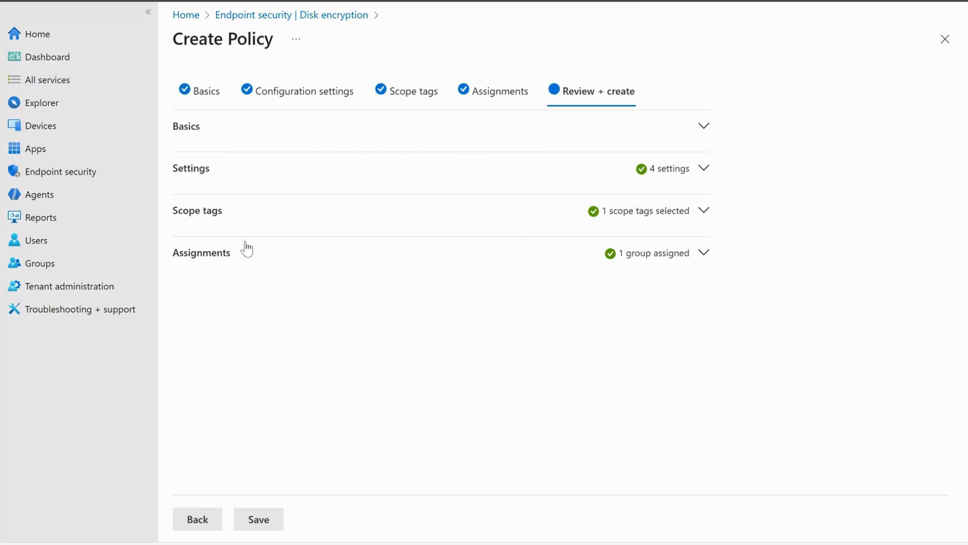
# Save the TWN-Windows-Encryption policy and widen the Policy name column in the disk encryption policy list
pyautogui.click(268, 522)
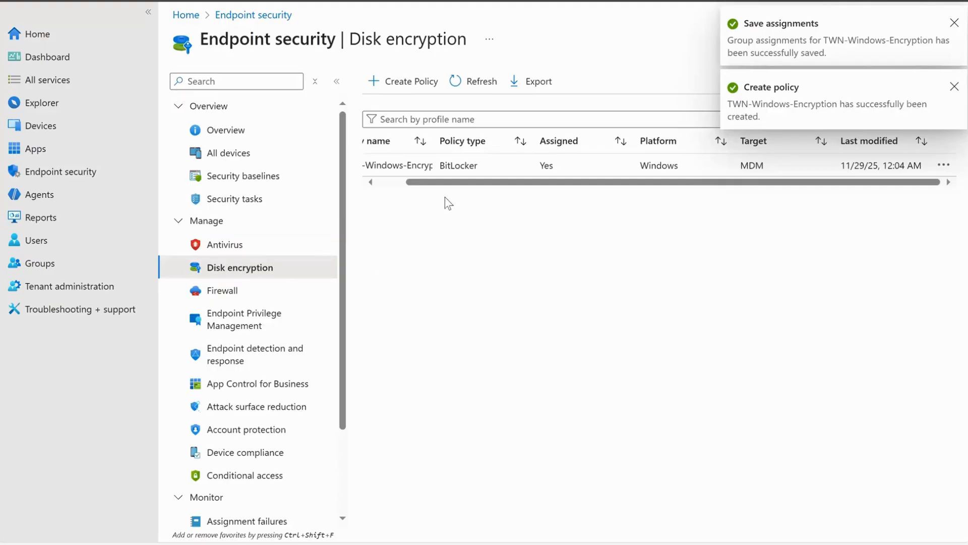
pyautogui.moveTo(459, 182); pyautogui.dragTo(396, 187)
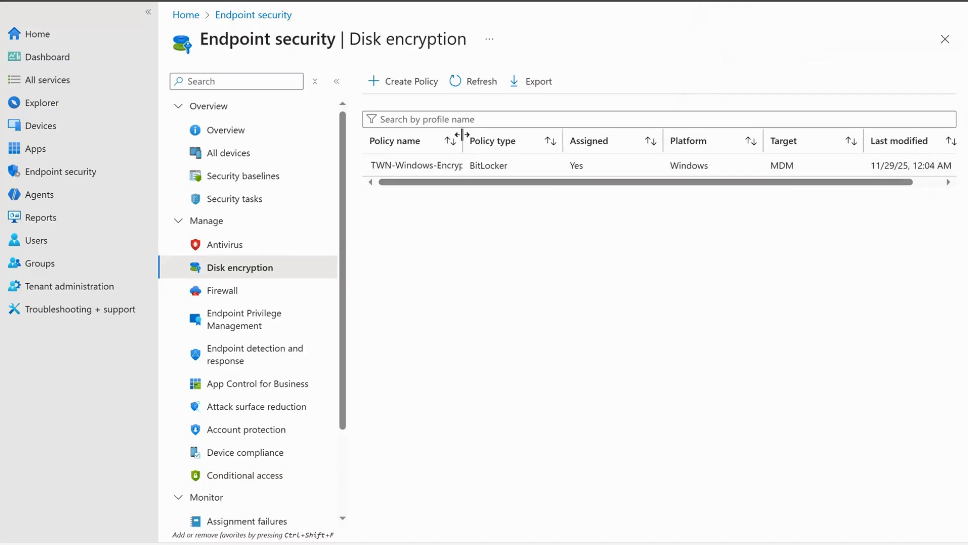
pyautogui.moveTo(460, 134); pyautogui.dragTo(498, 135)
# Open the TWN-Windows-Encryption policy and expand its BitLocker configuration settings for review
pyautogui.click(440, 165)
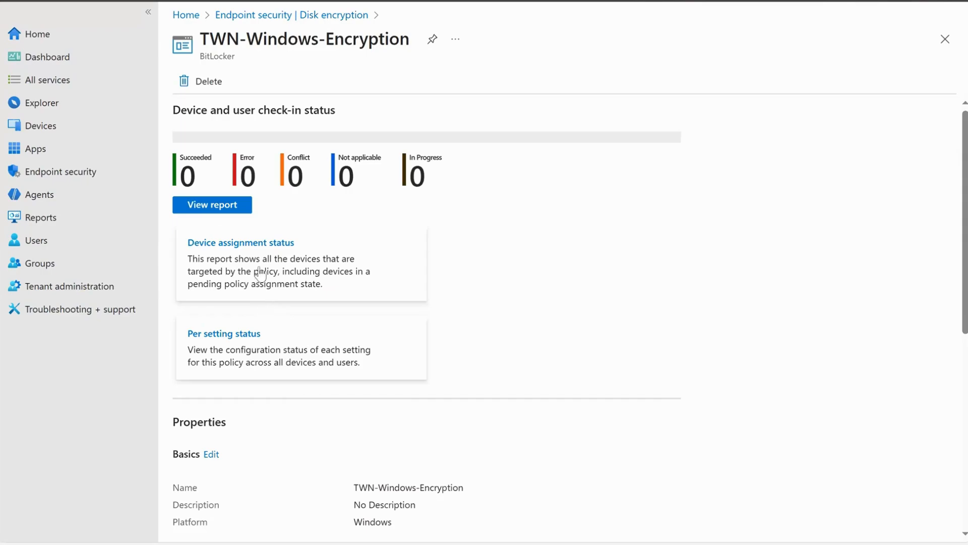
pyautogui.scroll(-7, 305, 341)
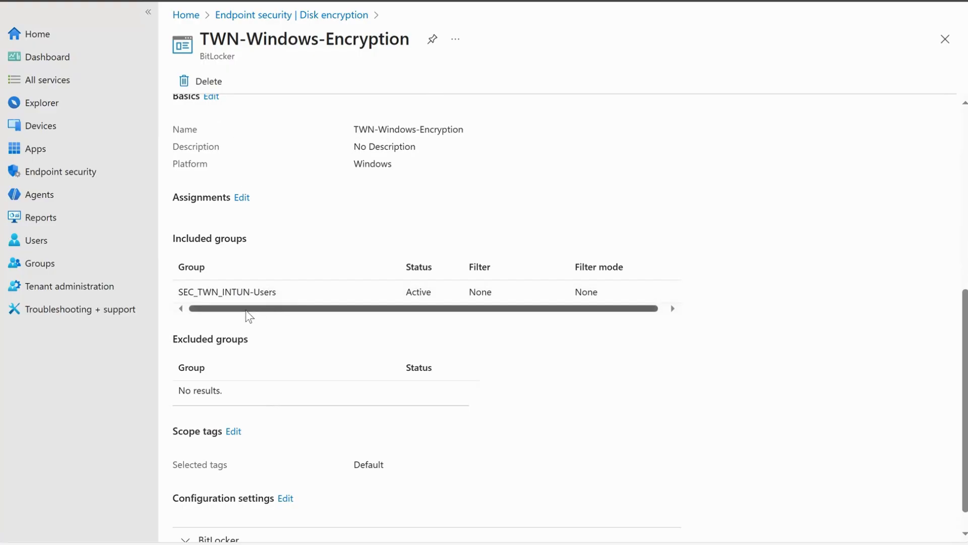
pyautogui.scroll(-1, 252, 358)
pyautogui.click(205, 516)
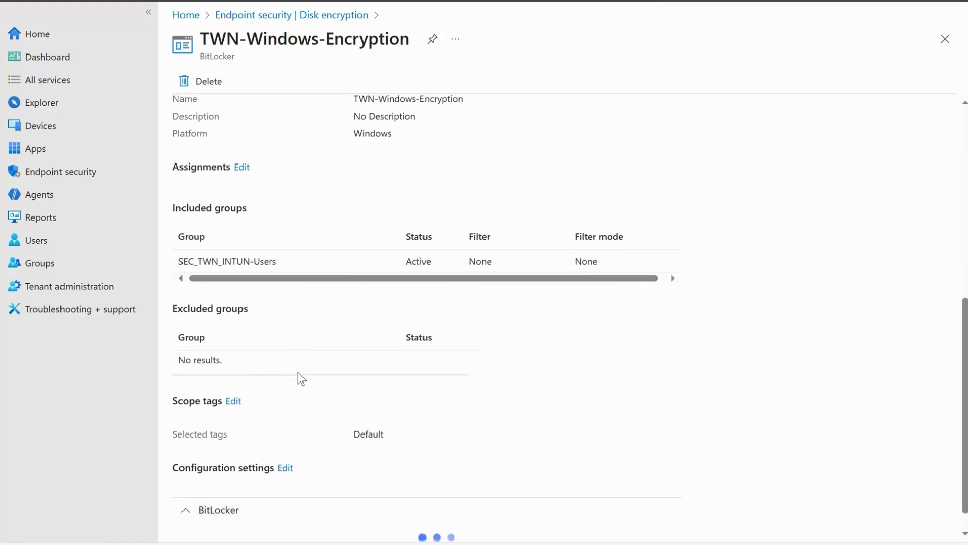
pyautogui.scroll(-1, 300, 407)
pyautogui.scroll(-6, 302, 403)
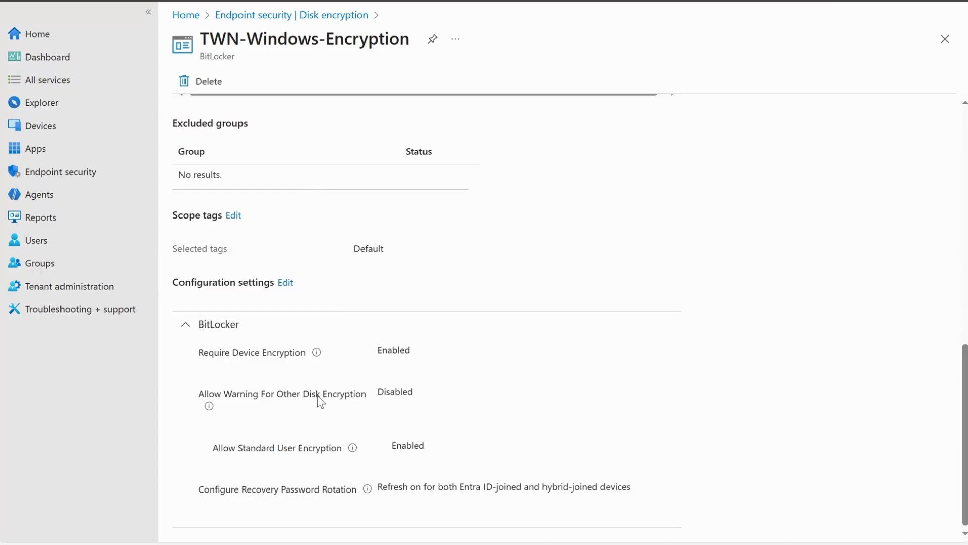
# Check the Require Device Encryption setting and the policy's included group, and return to the disk encryption list
pyautogui.tripleClick(308, 362)
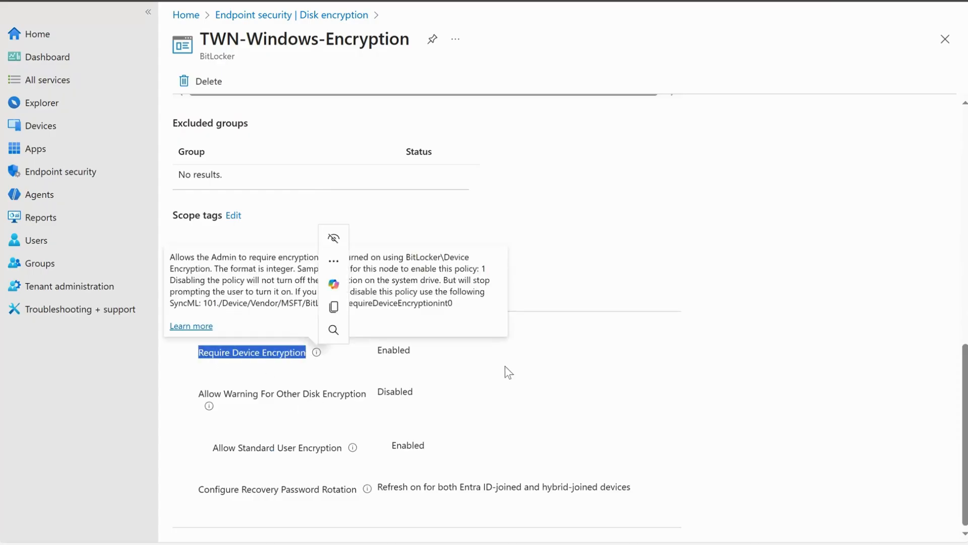
pyautogui.click(524, 344)
pyautogui.scroll(3, 472, 309)
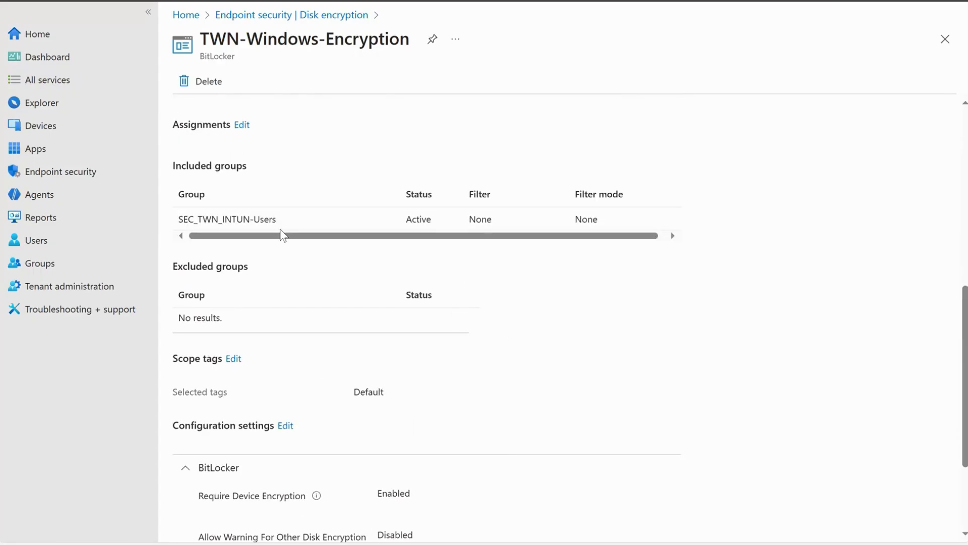
pyautogui.tripleClick(181, 220)
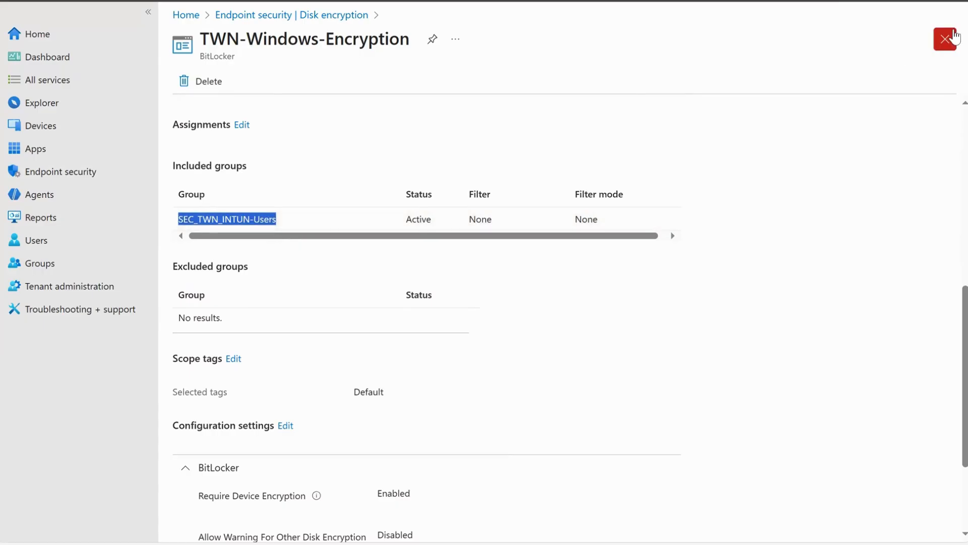
pyautogui.click(955, 38)
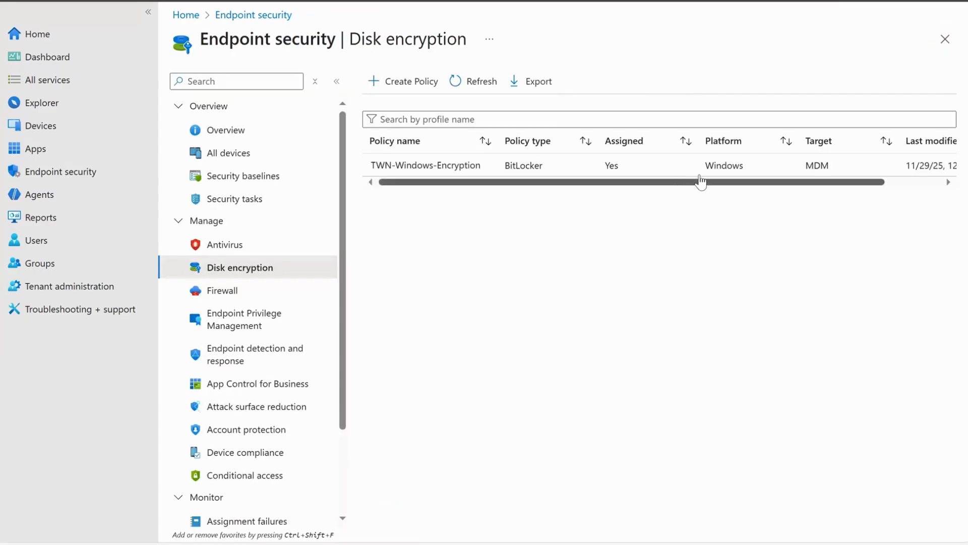
pyautogui.moveTo(700, 183); pyautogui.dragTo(527, 186)
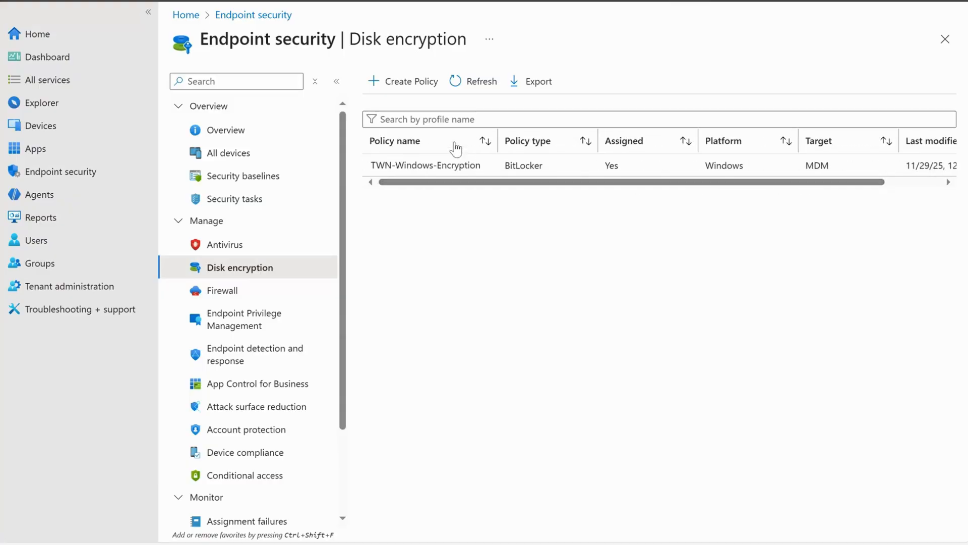
pyautogui.moveTo(342, 352); pyautogui.dragTo(338, 202)
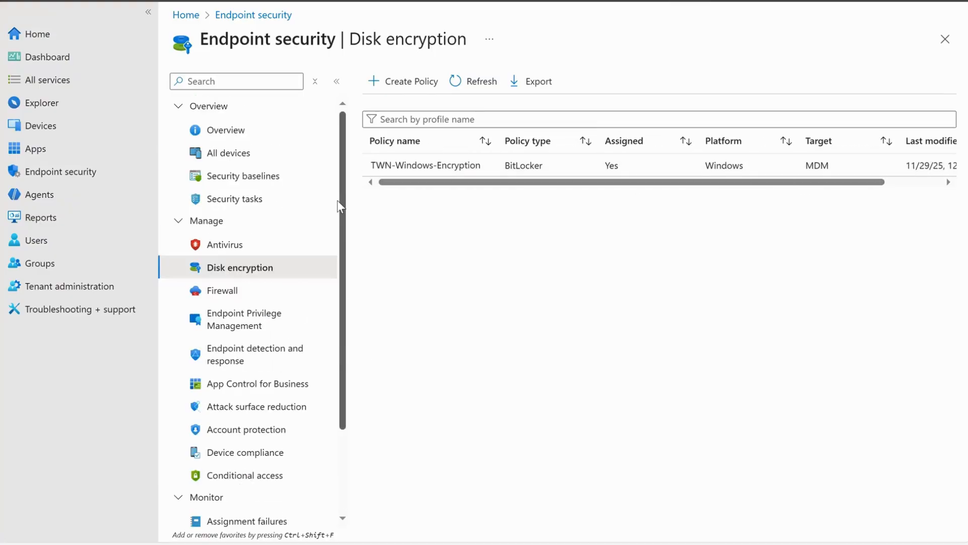
# Start a new disk encryption policy for the Windows platform with the Personal Data Encryption profile
pyautogui.click(417, 86)
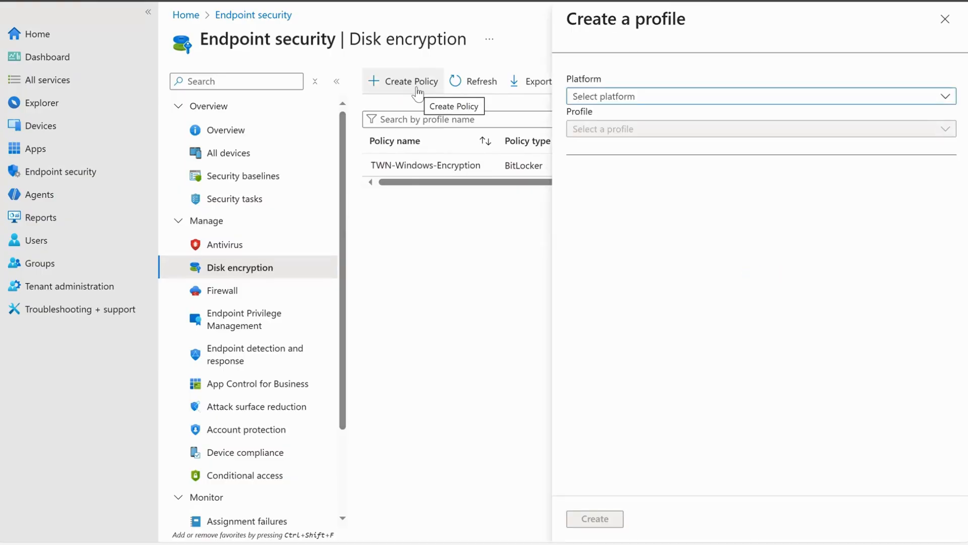
pyautogui.click(660, 102)
pyautogui.click(640, 115)
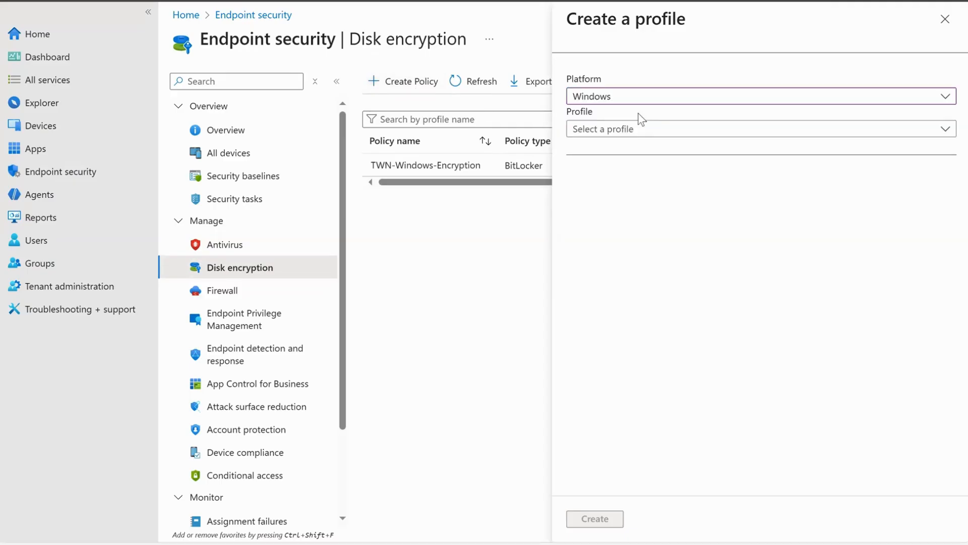
pyautogui.click(628, 130)
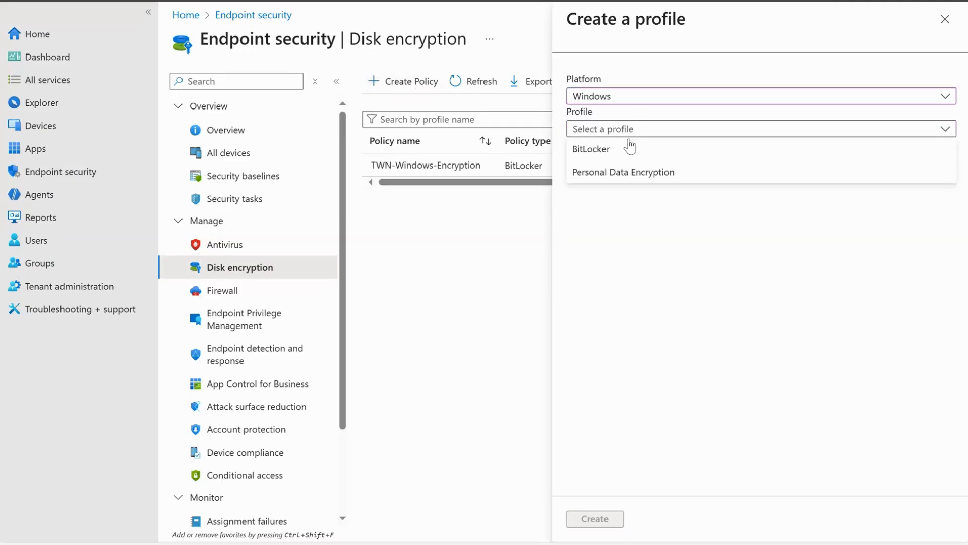
pyautogui.click(650, 172)
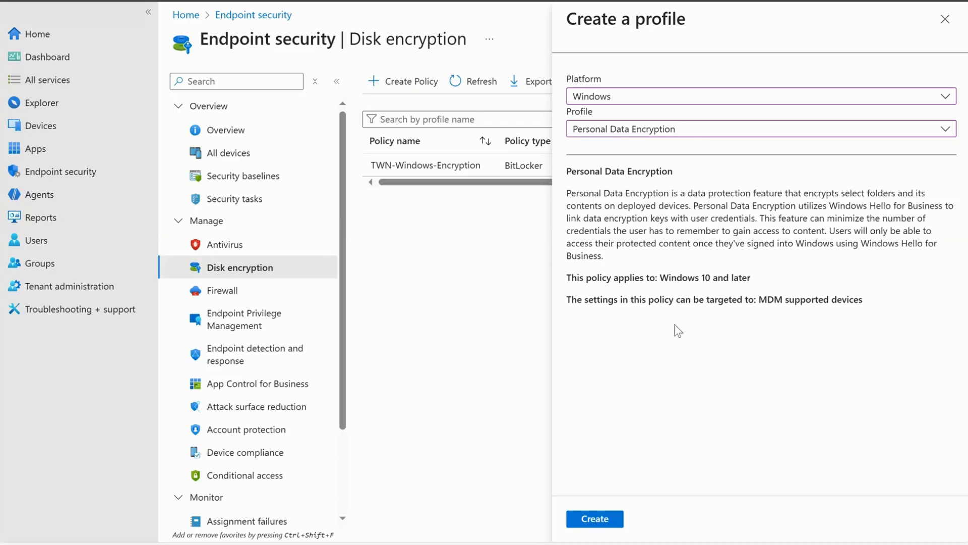
pyautogui.click(583, 518)
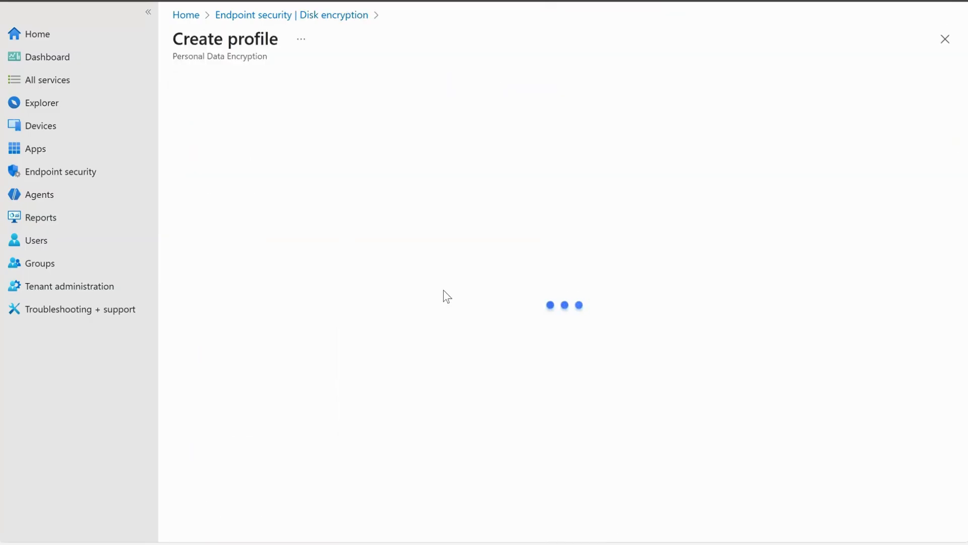
# Name the profile TWN-Windows-PDE and continue to its configuration settings
pyautogui.click(437, 121)
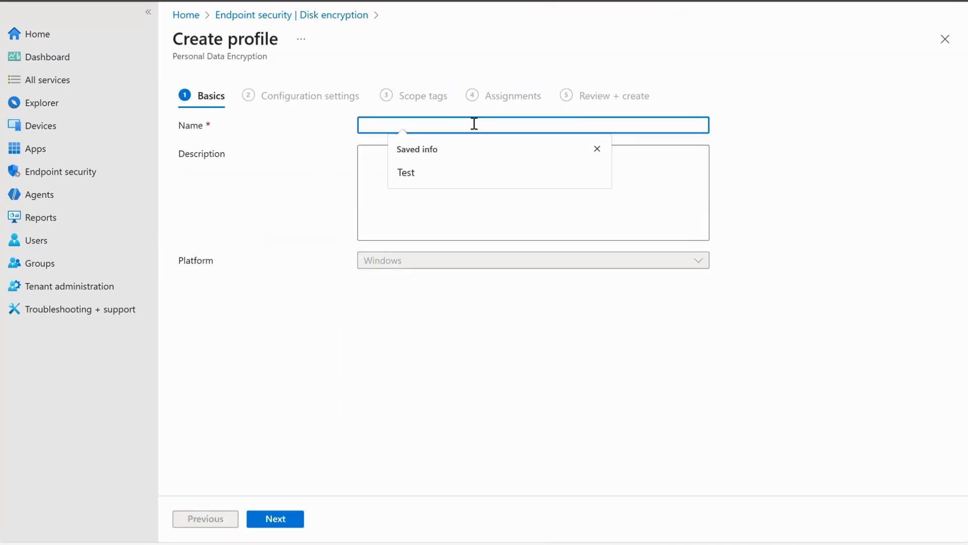
pyautogui.click(474, 124)
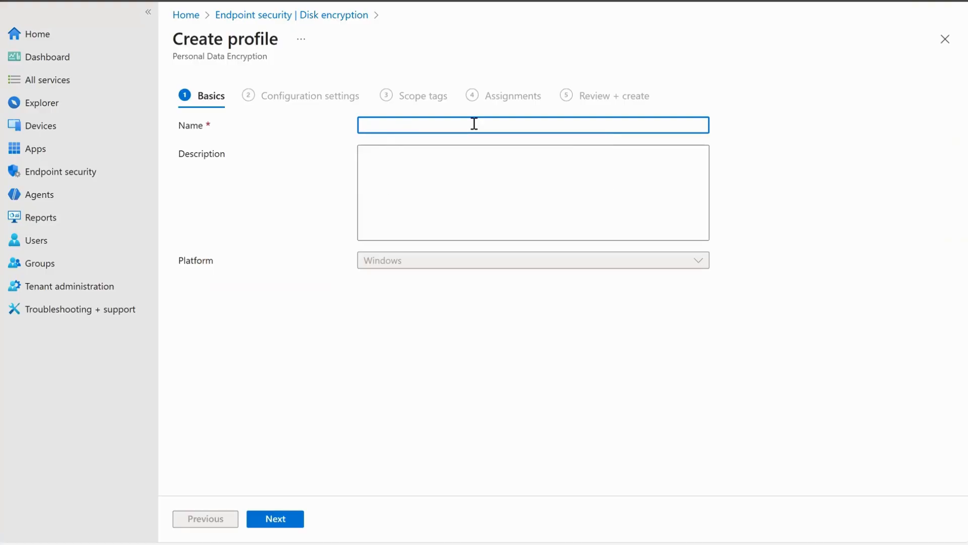
pyautogui.write('TWN-Windows-PDE')
pyautogui.click(275, 518)
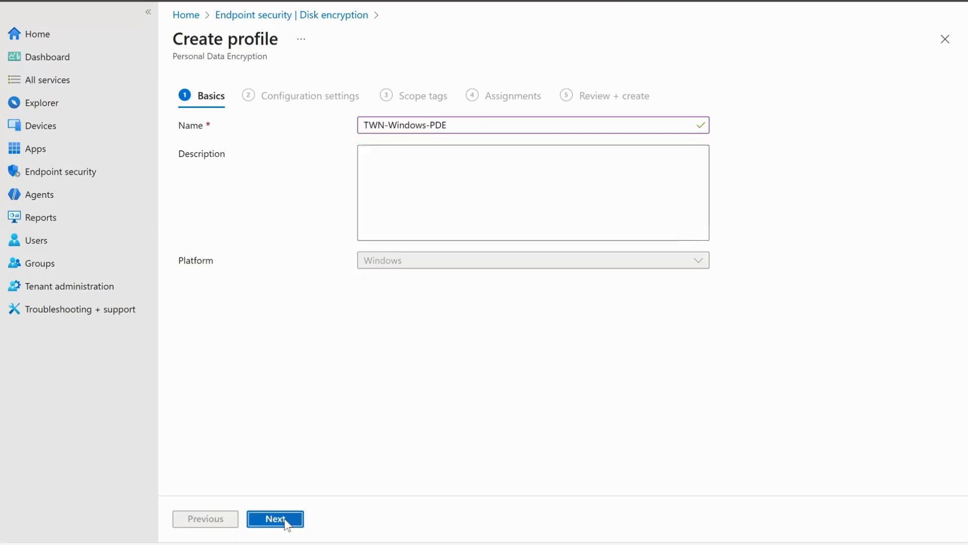
# Enable Personal Data Encryption (User) and set Protect Pictures (User) to enable encryption on the folder
pyautogui.click(232, 134)
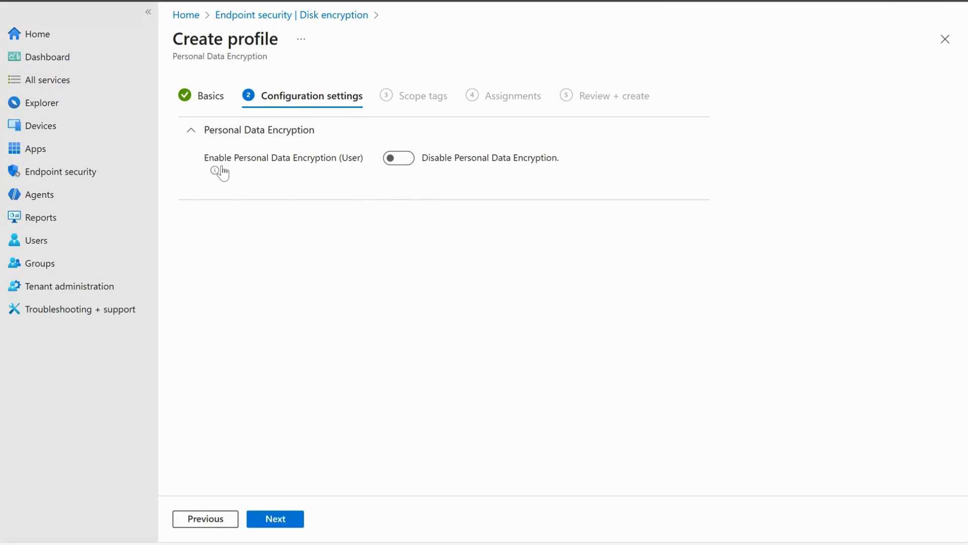
pyautogui.click(404, 162)
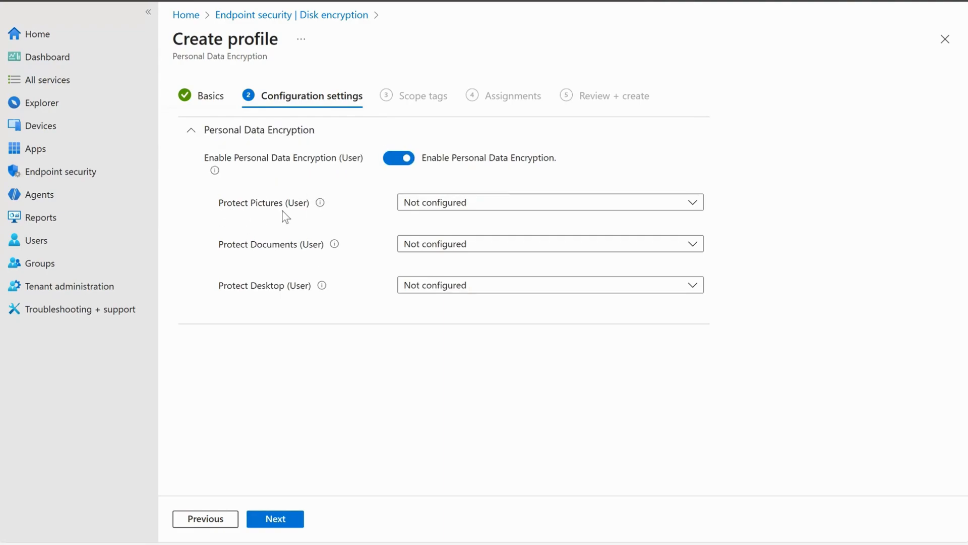
pyautogui.click(438, 204)
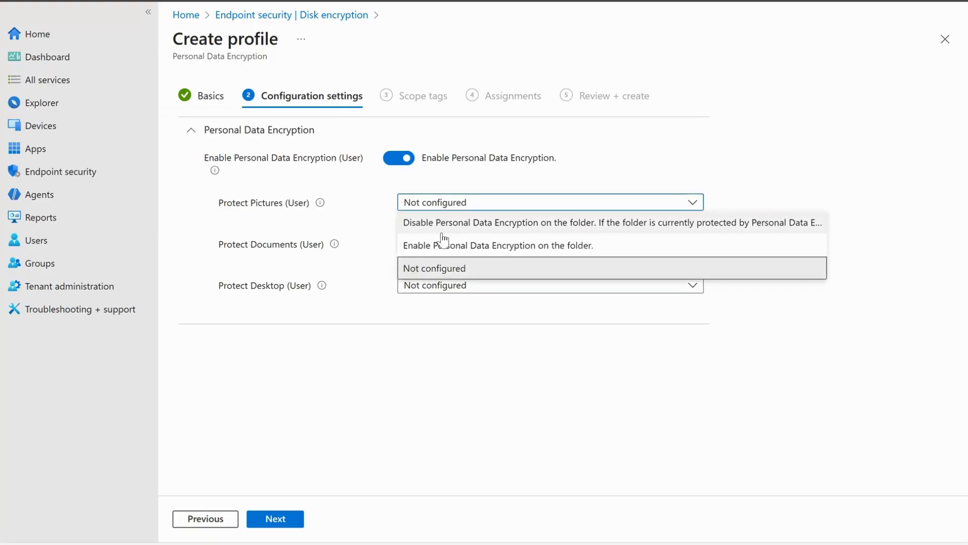
pyautogui.click(526, 246)
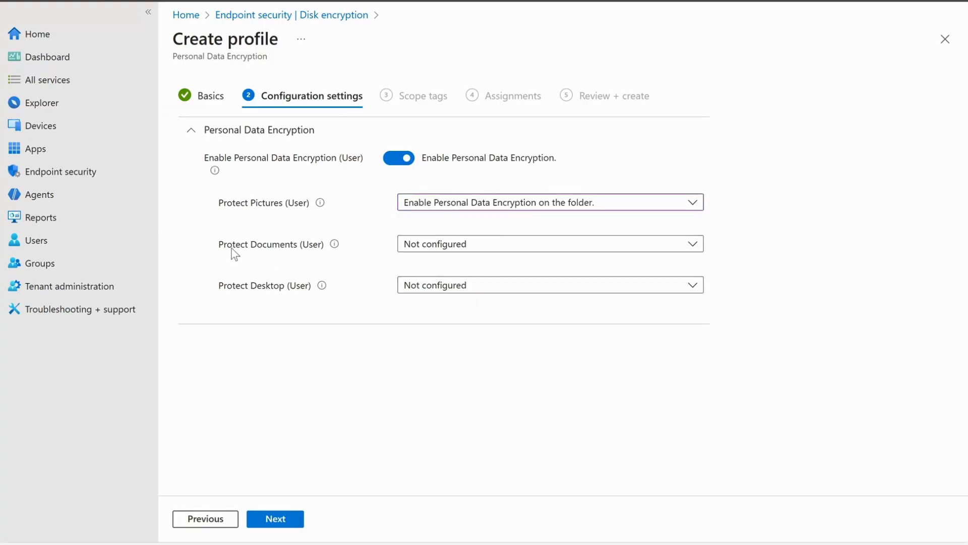
# Set Protect Documents (User) and Protect Desktop (User) to enable Personal Data Encryption on the folder, and continue to the scope tags
pyautogui.click(426, 248)
pyautogui.click(461, 287)
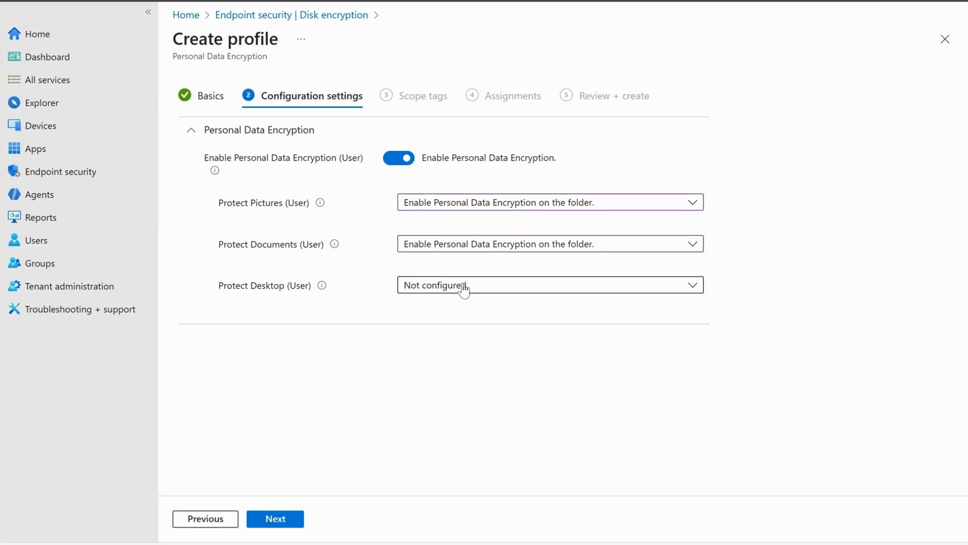
pyautogui.click(415, 292)
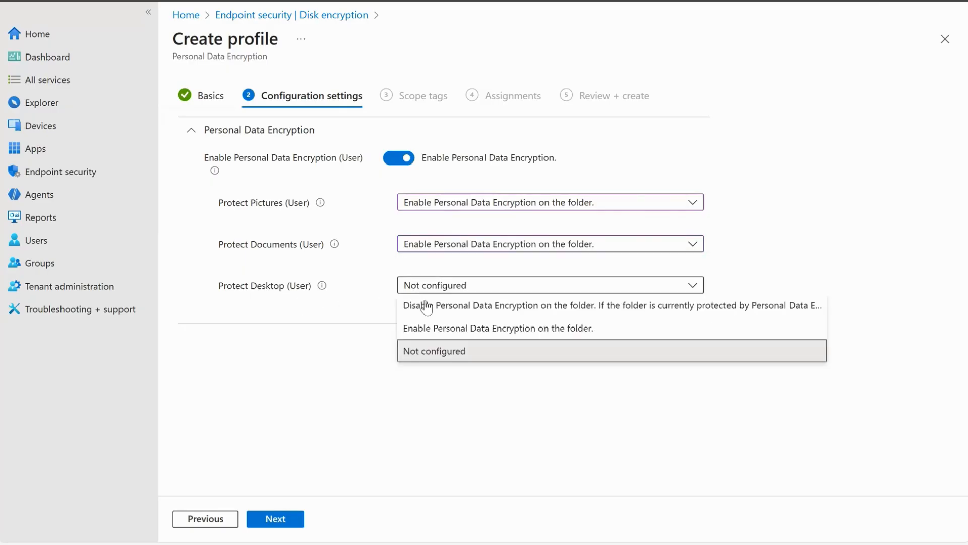
pyautogui.click(423, 327)
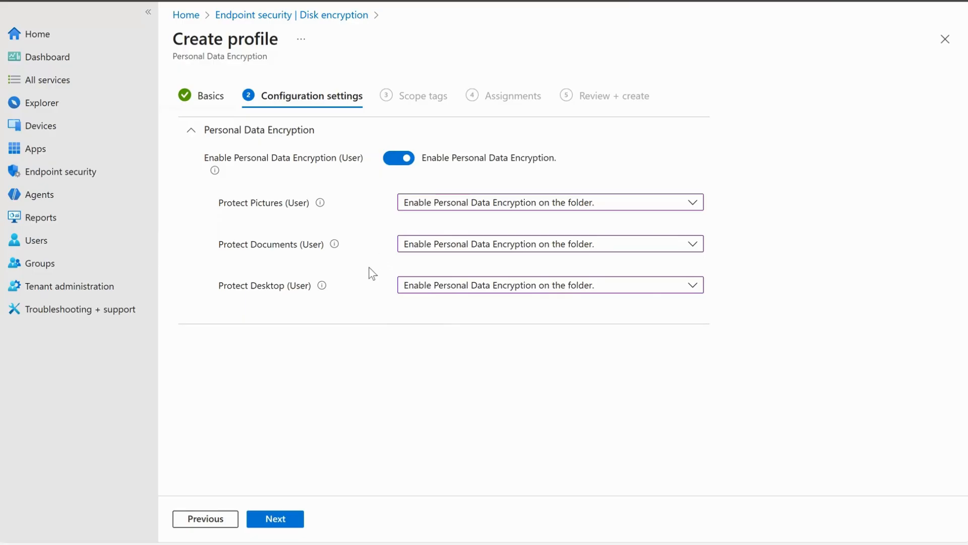
pyautogui.click(286, 522)
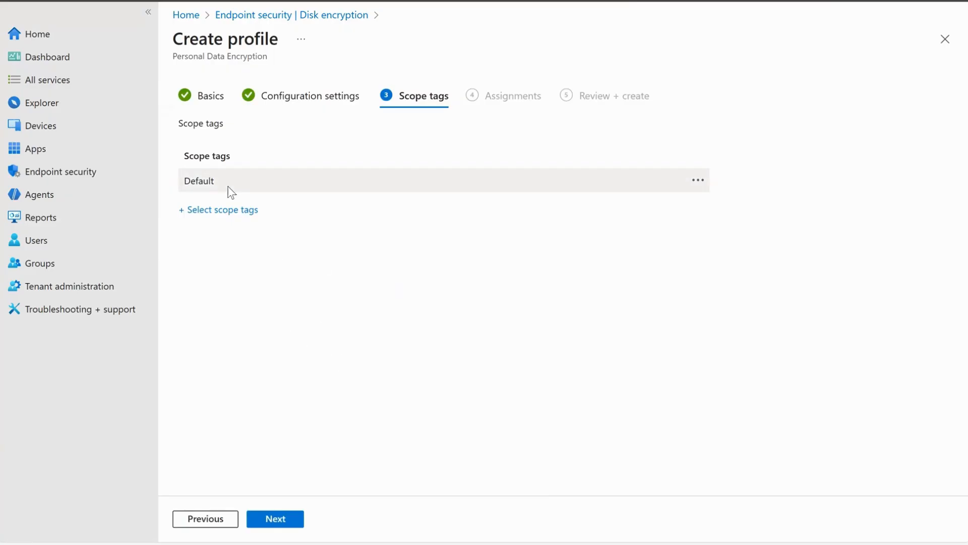
# Keep the Default scope tag and add SEC_TWN_INTUN-Users to the profile's included groups
pyautogui.click(282, 524)
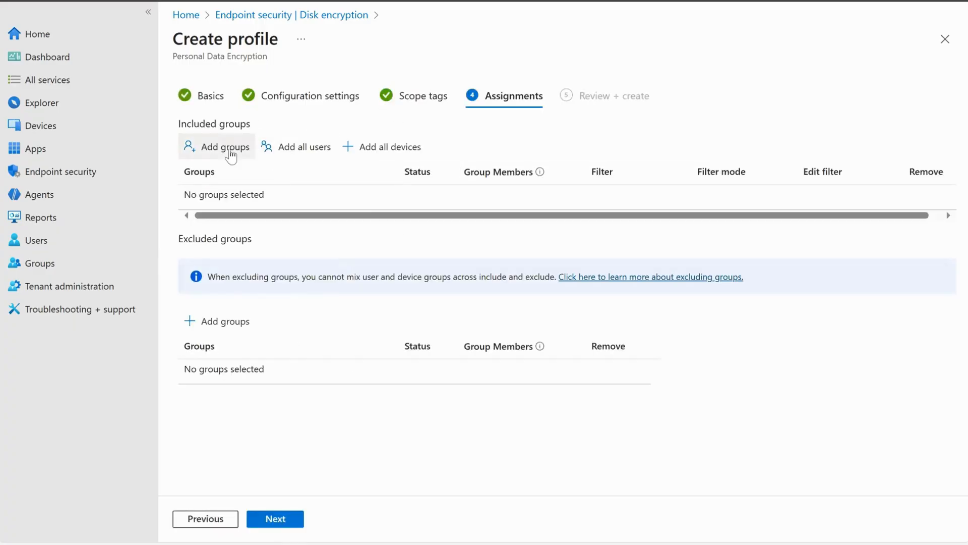
pyautogui.click(245, 166)
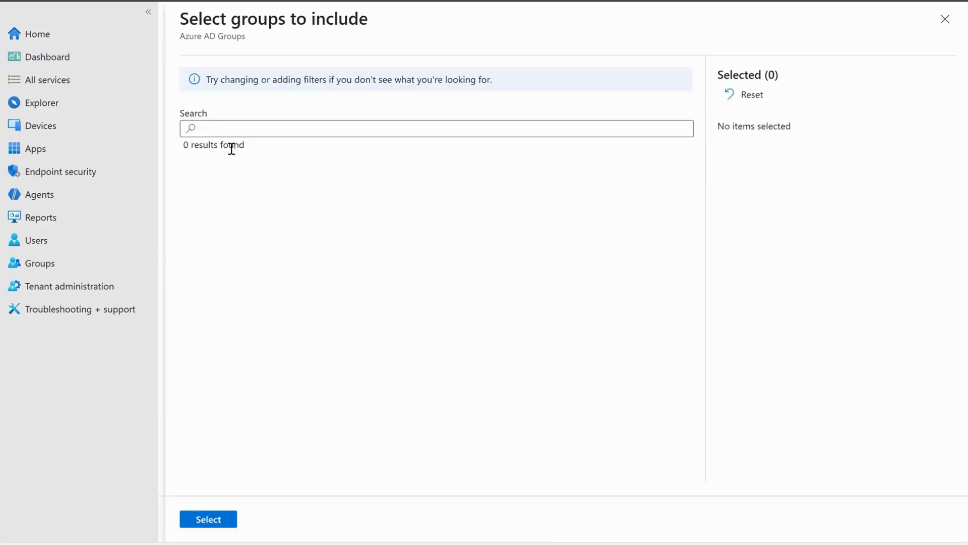
pyautogui.click(237, 133)
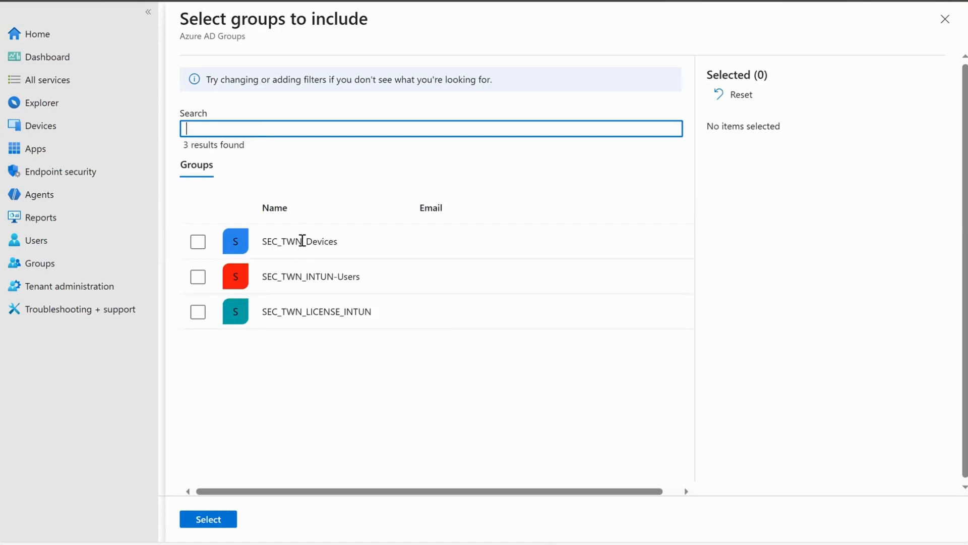
pyautogui.click(197, 276)
pyautogui.click(227, 521)
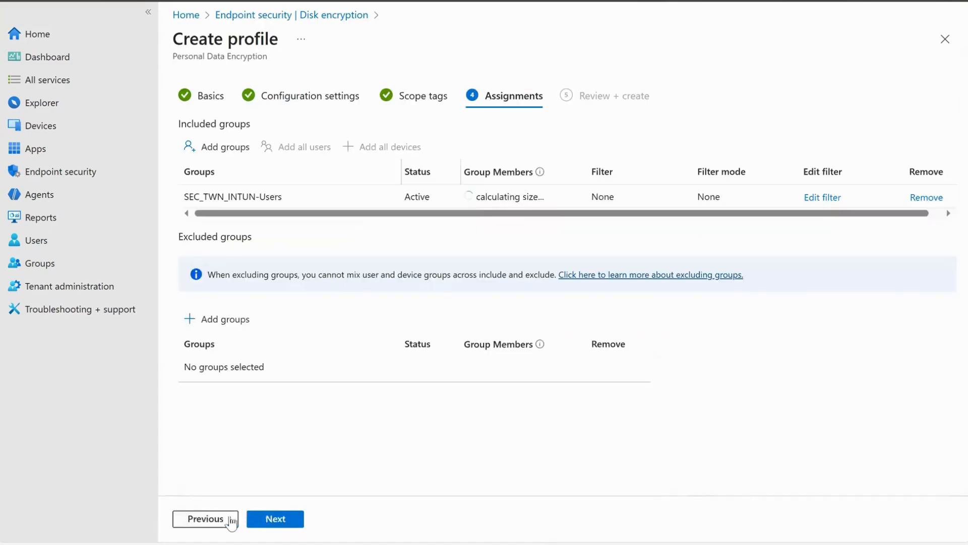
# Finish creating the TWN-Windows-PDE profile and widen the Policy name column in the disk encryption list
pyautogui.click(280, 522)
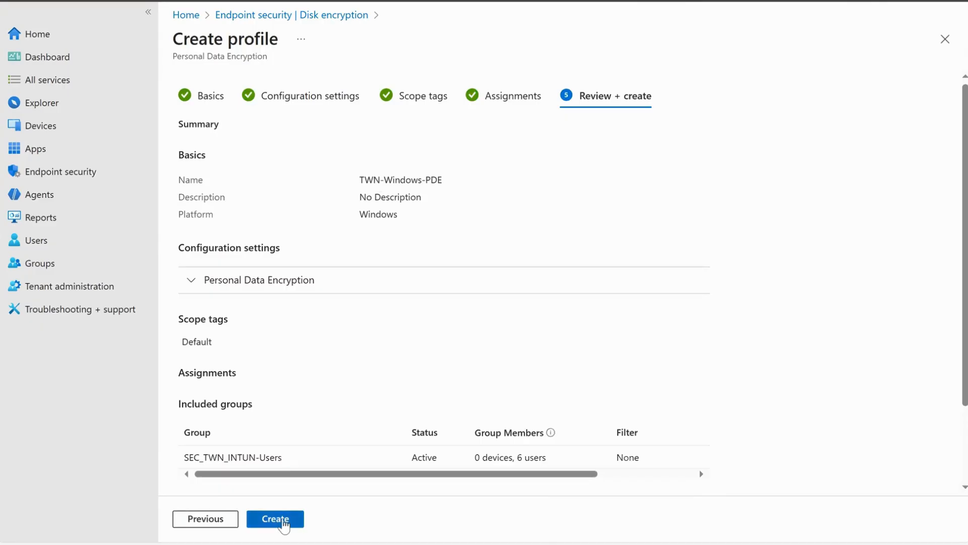
pyautogui.click(275, 519)
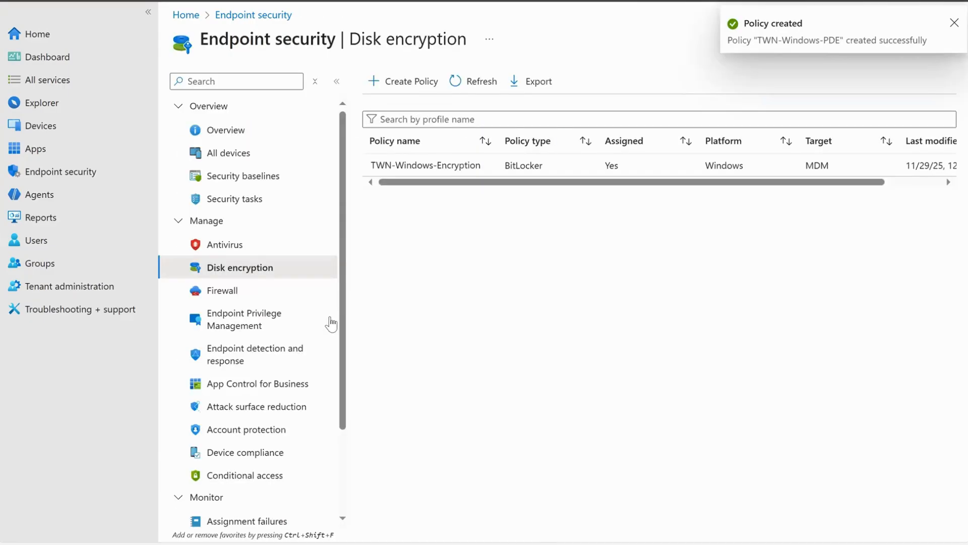
pyautogui.moveTo(497, 142); pyautogui.dragTo(584, 144)
# Open the TWN-Windows-PDE policy and review its assignments, scope tags and expanded Personal Data Encryption settings
pyautogui.click(426, 192)
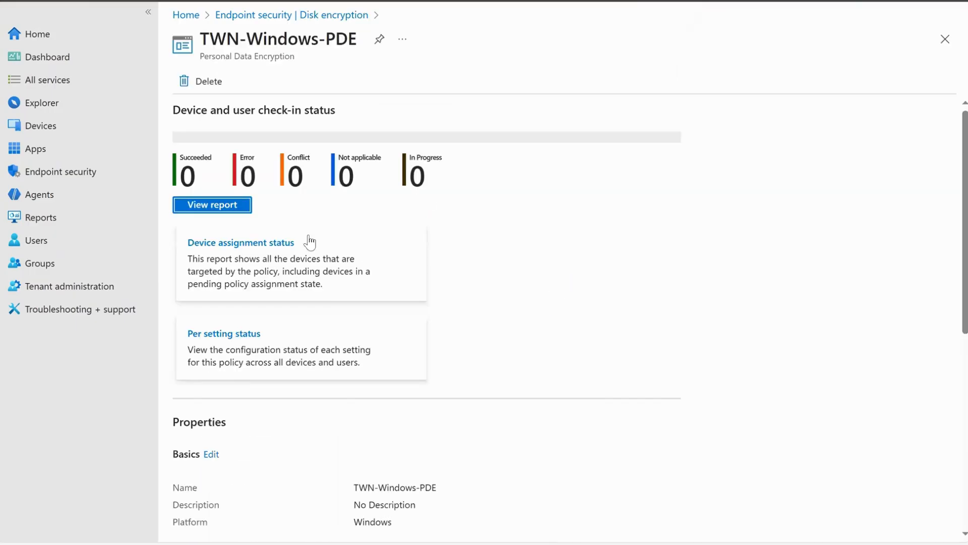
pyautogui.scroll(-7, 338, 322)
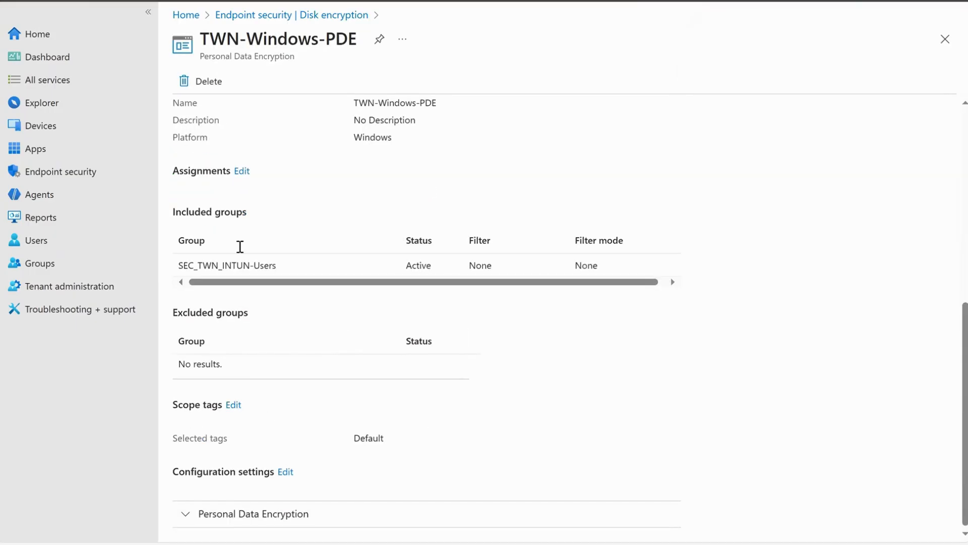
pyautogui.click(190, 513)
pyautogui.scroll(-1, 261, 366)
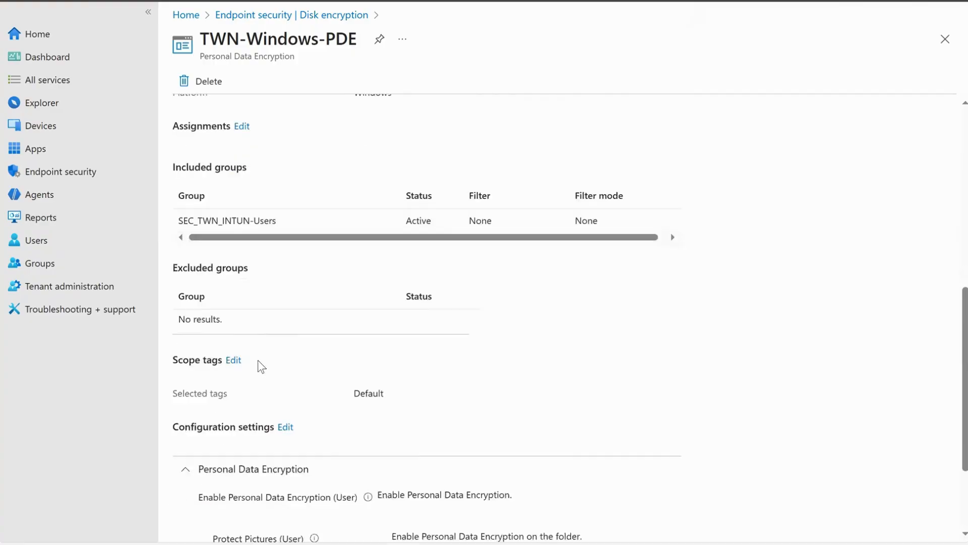
pyautogui.scroll(-3, 261, 366)
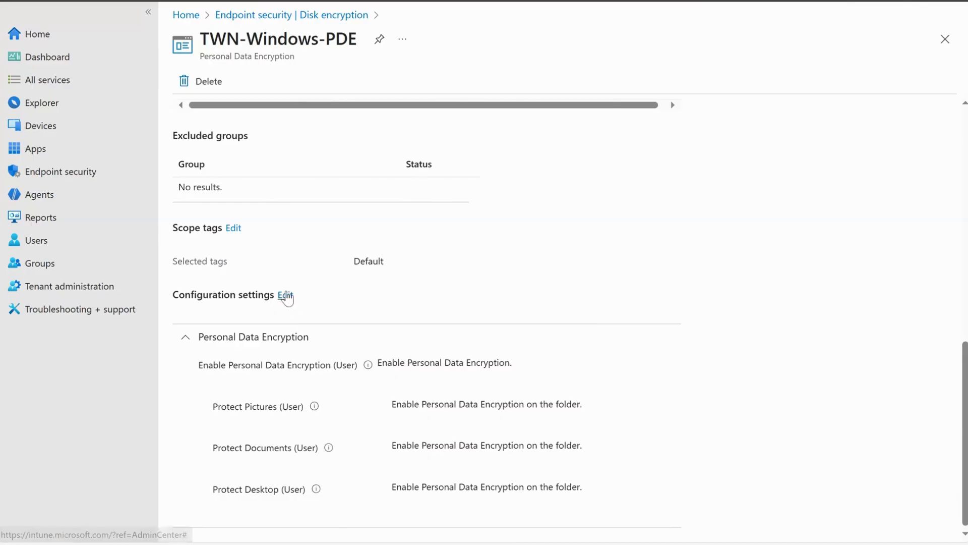
# Open the policy's configuration settings for editing, inspect the Personal Data Encryption options, and return to the policy list without saving
pyautogui.click(283, 296)
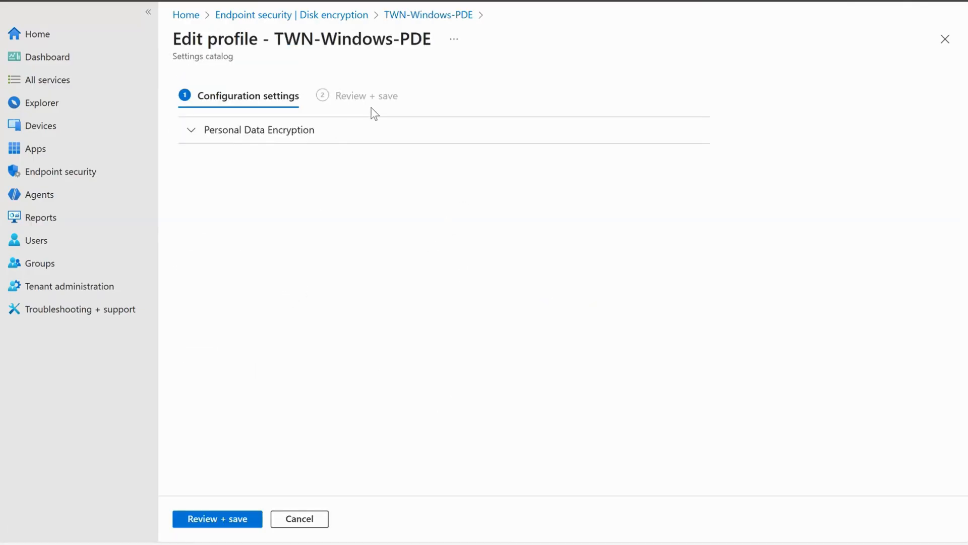
pyautogui.click(248, 127)
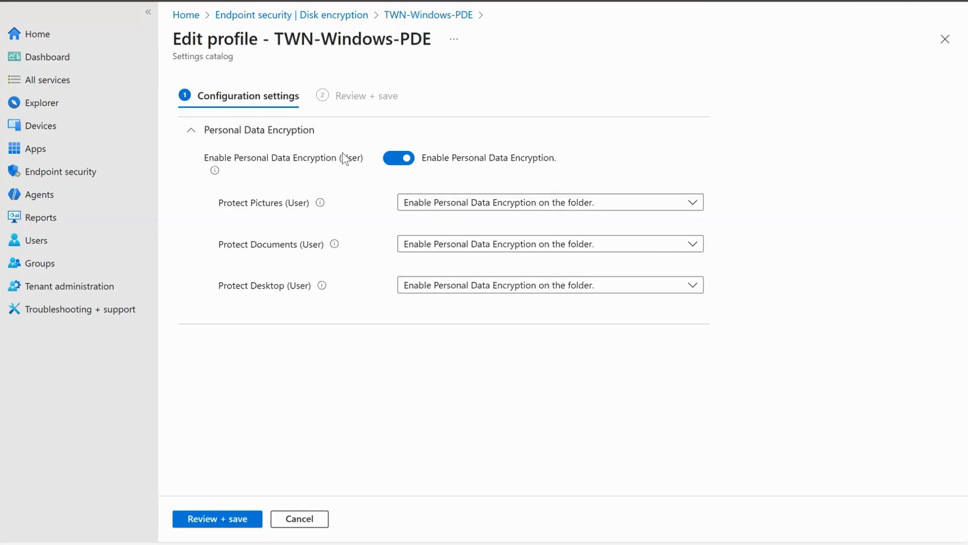
pyautogui.click(945, 39)
pyautogui.click(946, 40)
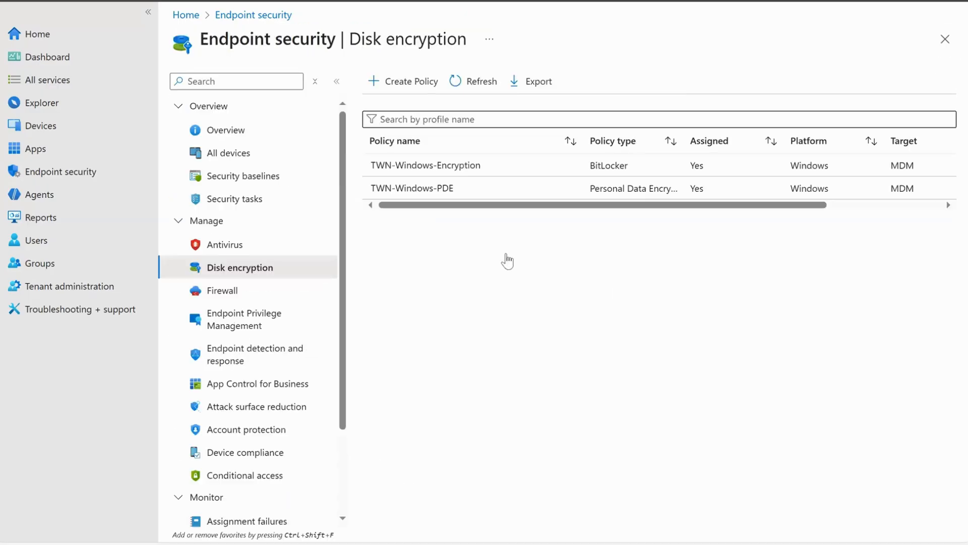
pyautogui.moveTo(446, 208); pyautogui.dragTo(357, 231)
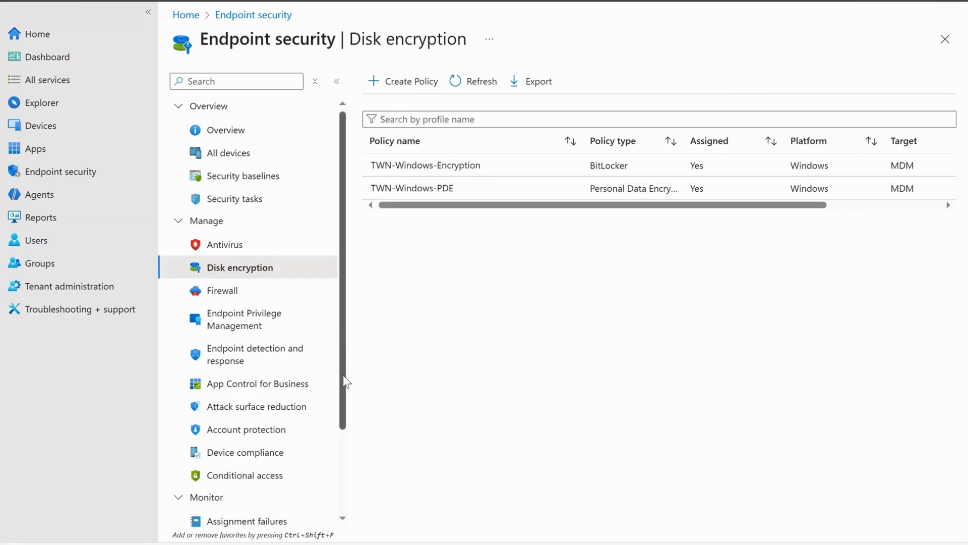
pyautogui.moveTo(343, 374); pyautogui.dragTo(343, 263)
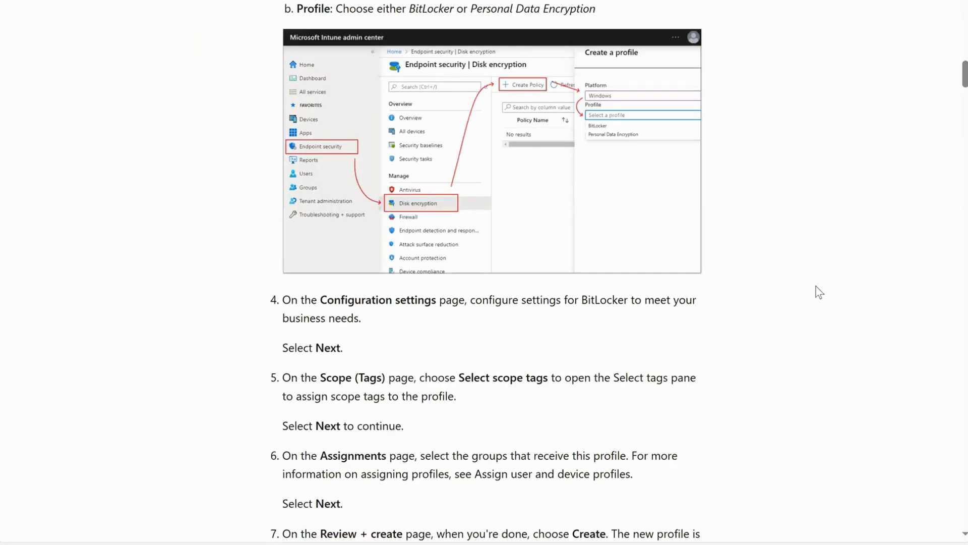
# Go to the start of the Microsoft Learn article on managing disk encryption policy for Windows devices and highlight its title
pyautogui.moveTo(955, 168); pyautogui.dragTo(955, 5)
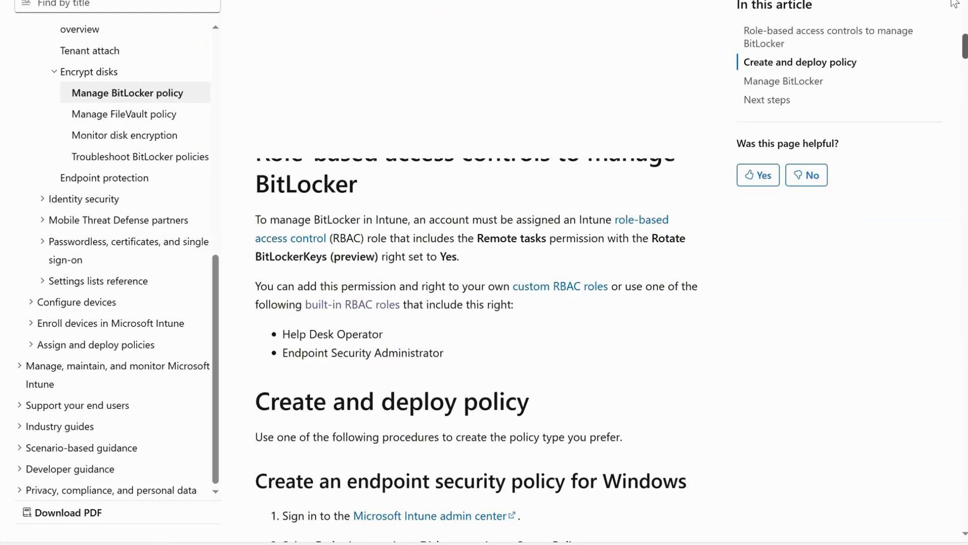
pyautogui.scroll(10, 361, 156)
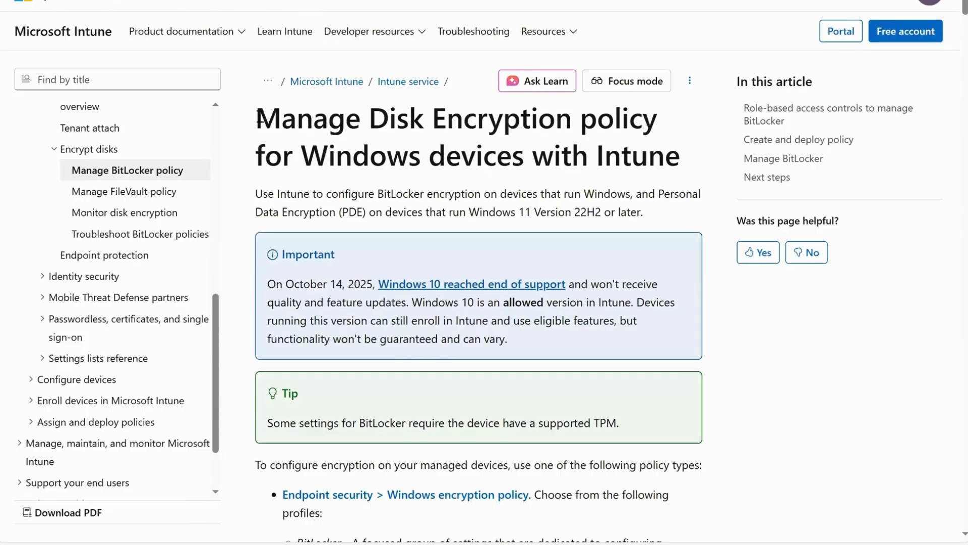
pyautogui.tripleClick(618, 158)
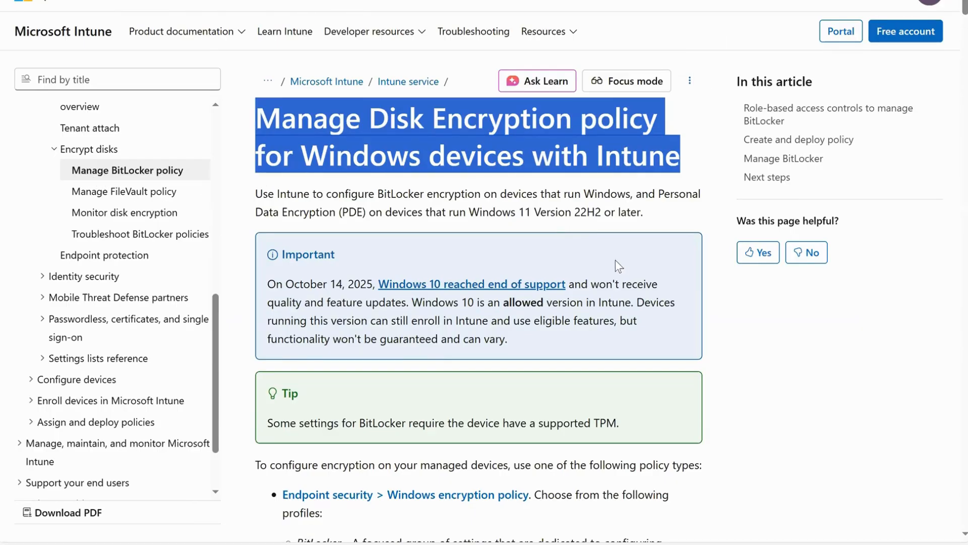
# Read the article's sections on encryption profile types, role-based access controls for BitLocker, and creating endpoint security and device configuration policies
pyautogui.scroll(-6, 628, 252)
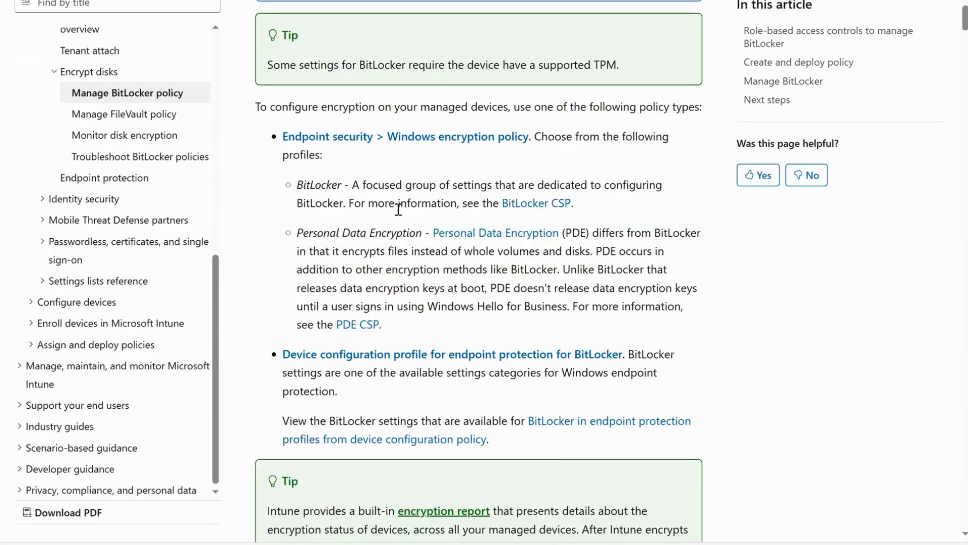
pyautogui.scroll(-10, 450, 232)
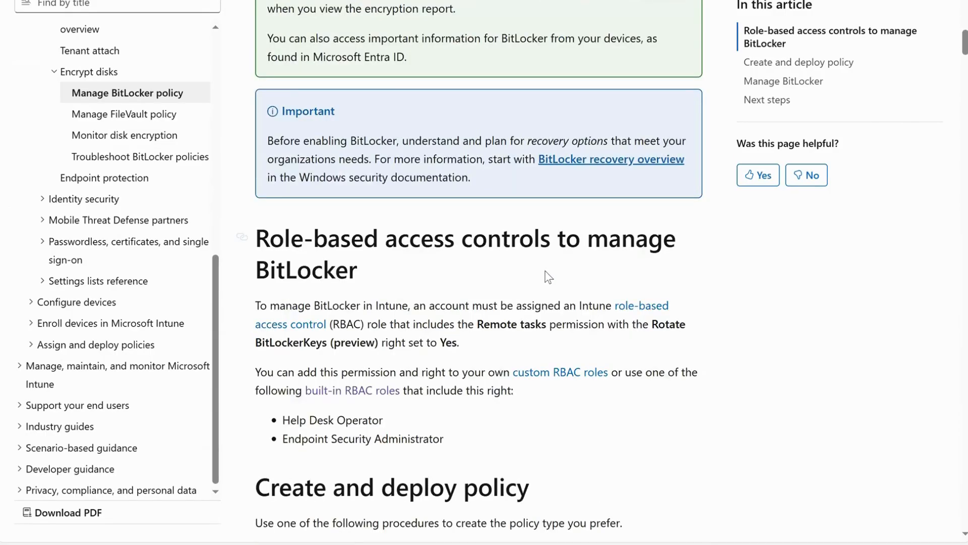
pyautogui.scroll(-8, 548, 277)
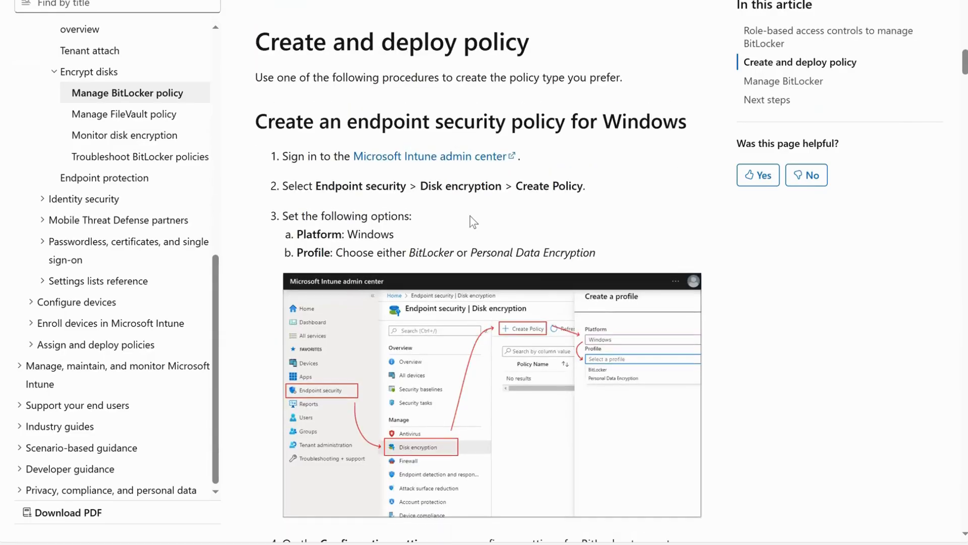
pyautogui.scroll(-6, 480, 214)
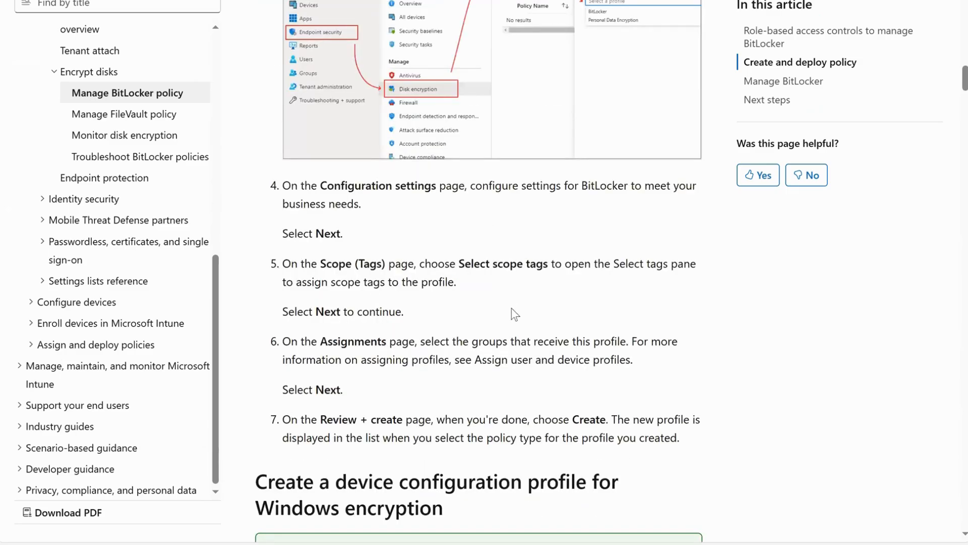
pyautogui.scroll(-5, 525, 331)
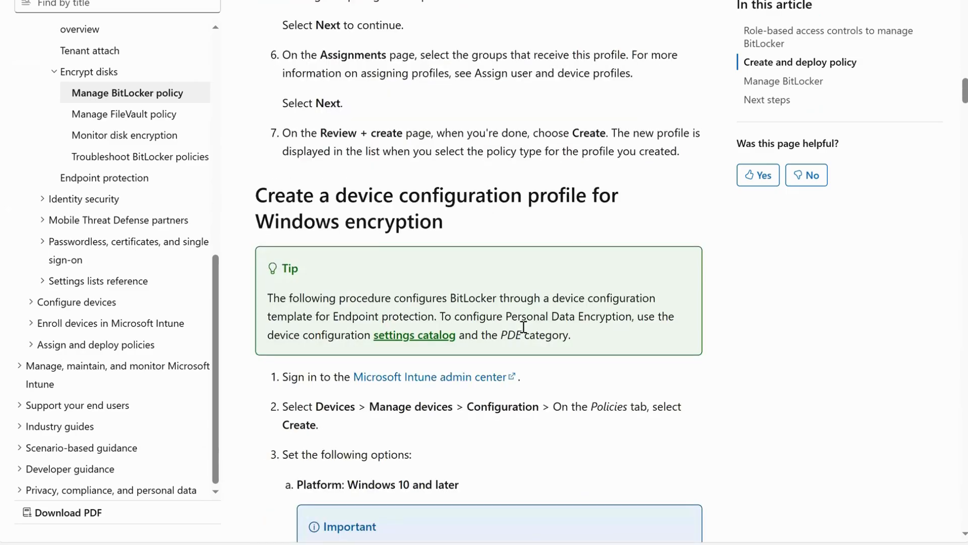
pyautogui.scroll(-11, 523, 327)
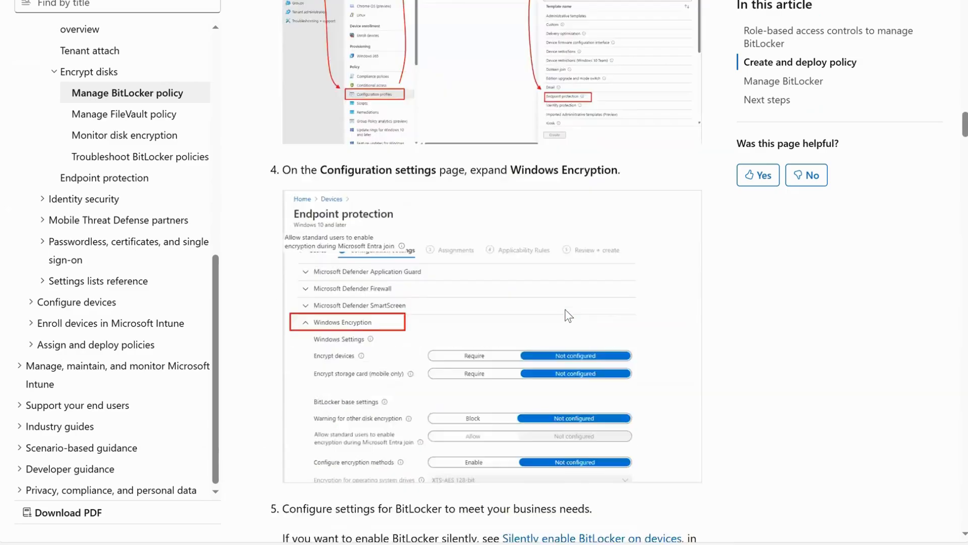
pyautogui.scroll(-13, 569, 316)
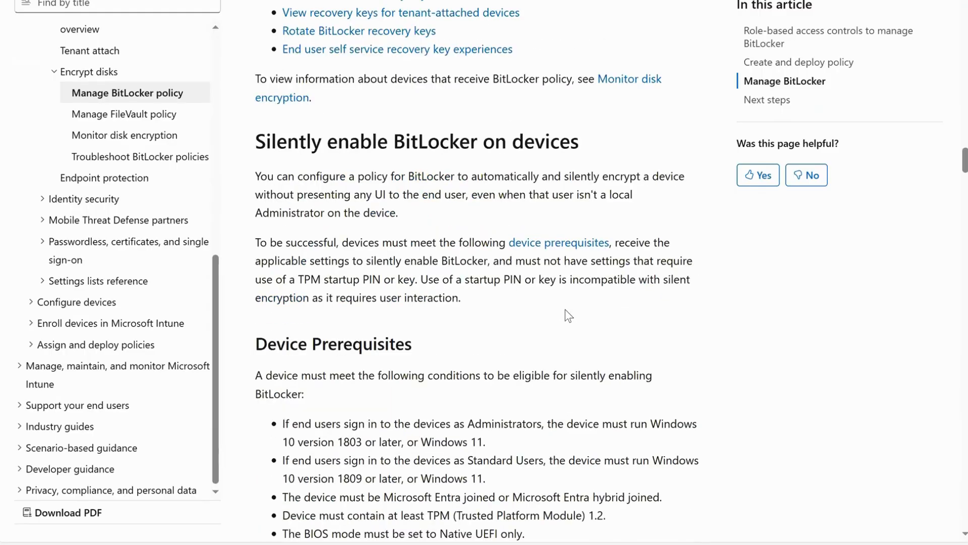
# Highlight the heading "Silently enable BitLocker on devices" and read its device prerequisites, required settings and TPM startup requirements
pyautogui.tripleClick(551, 148)
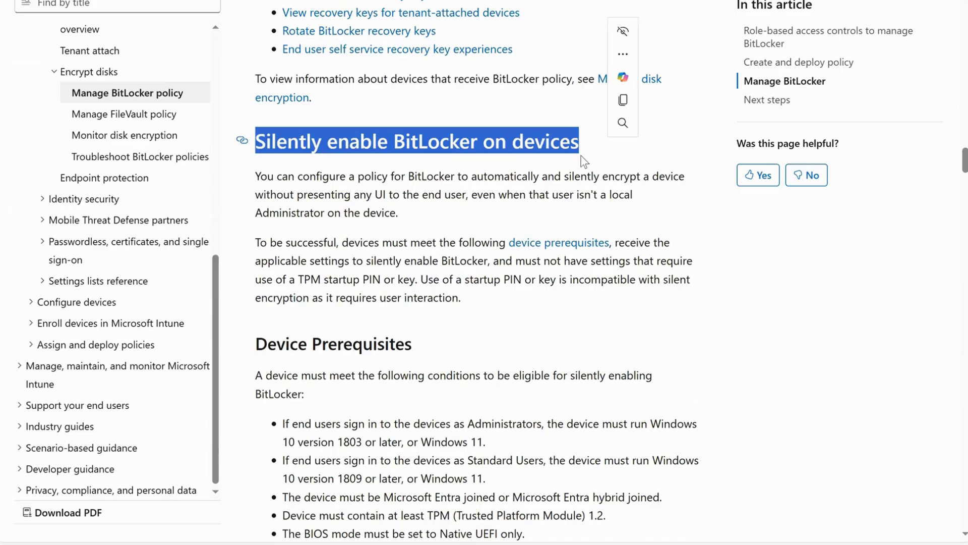
pyautogui.scroll(-6, 466, 325)
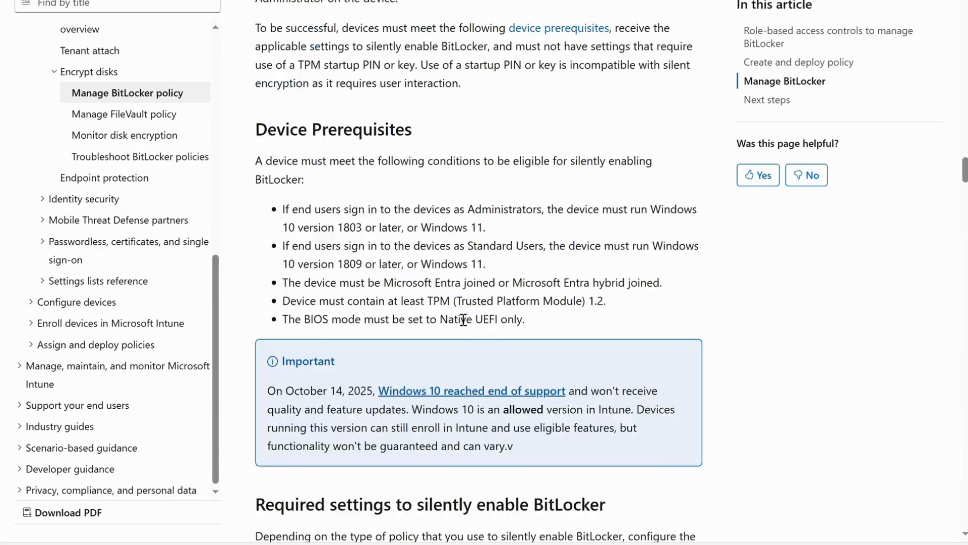
pyautogui.scroll(-5, 439, 264)
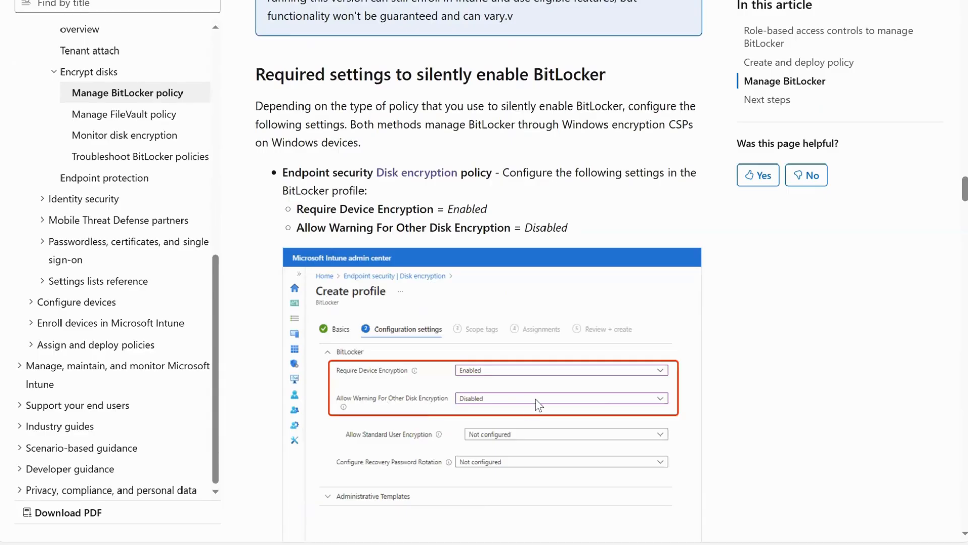
pyautogui.scroll(-6, 504, 294)
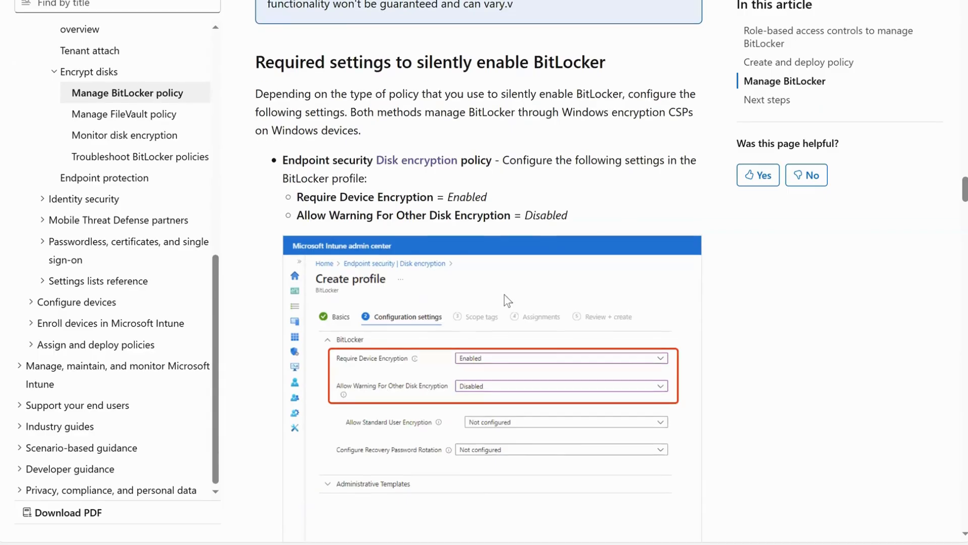
pyautogui.scroll(-4, 506, 298)
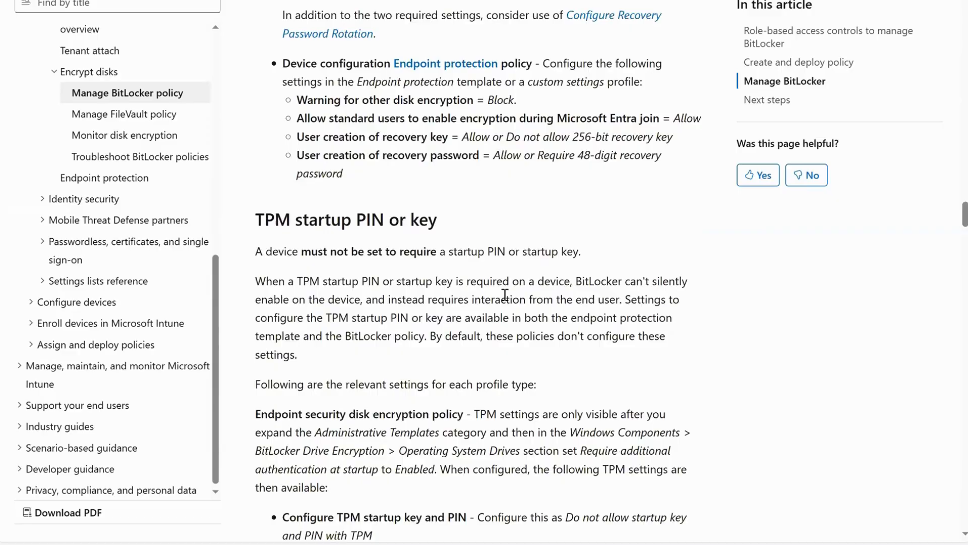
pyautogui.scroll(-9, 504, 294)
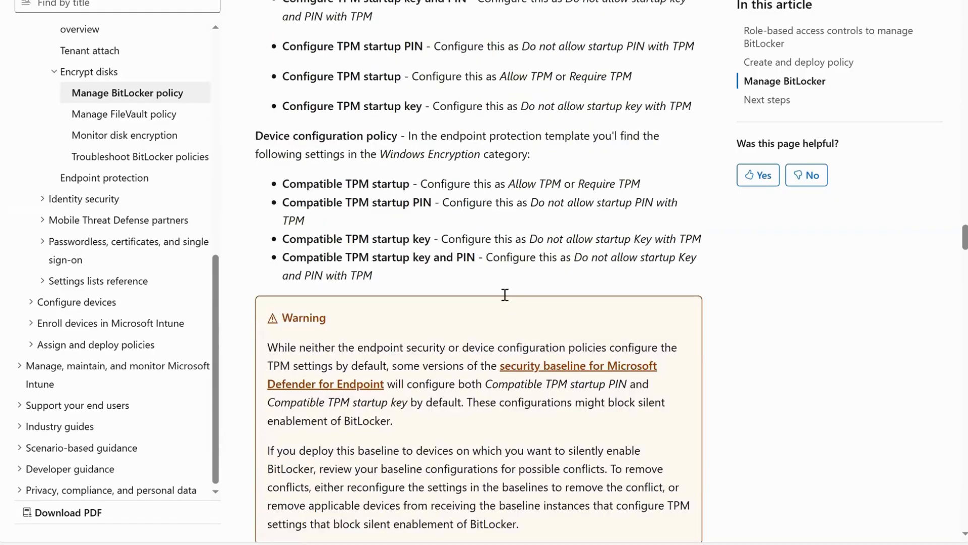
# Examine the "Full disk vs Used Space only encryption" section, including the powercfg /a and manage-bde -status c: checks
pyautogui.scroll(-7, 505, 294)
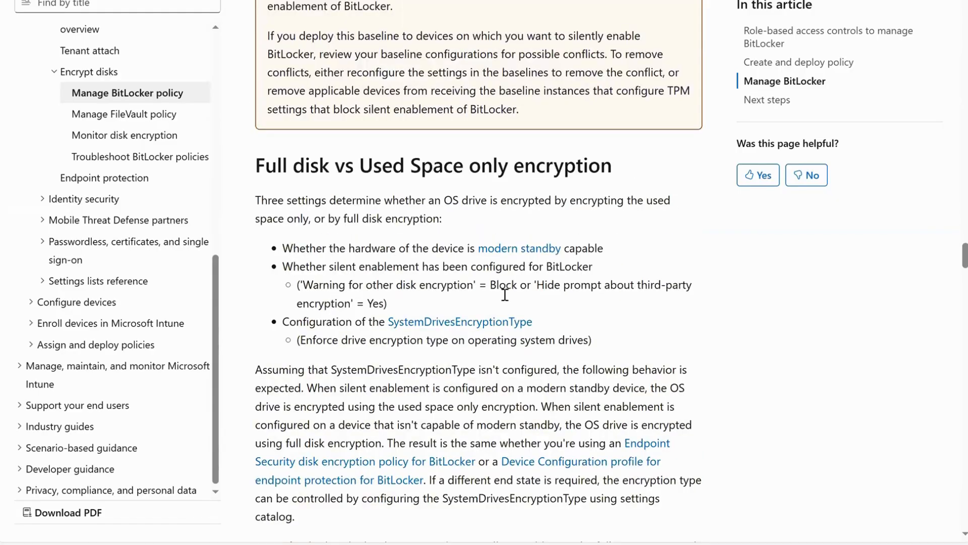
pyautogui.scroll(-1, 503, 290)
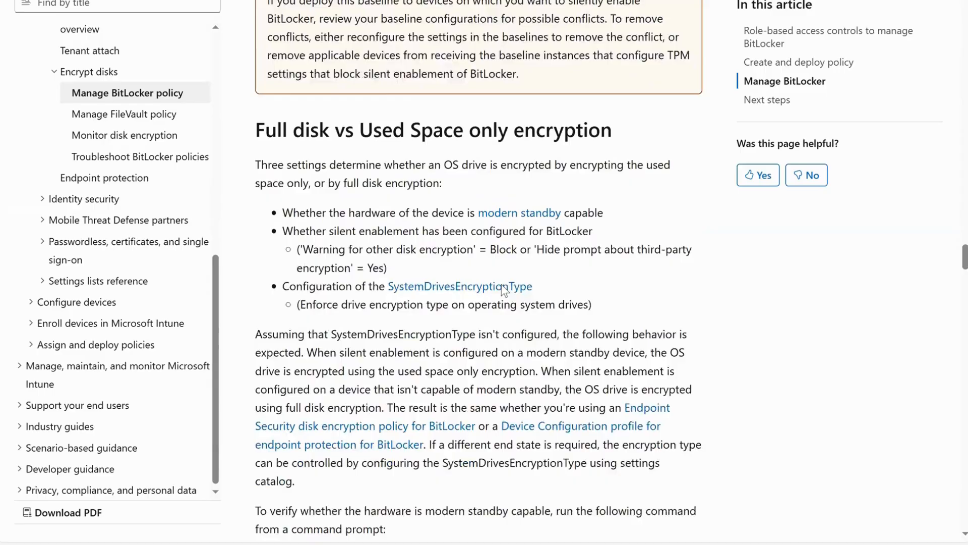
pyautogui.scroll(-8, 503, 290)
pyautogui.scroll(9, 501, 283)
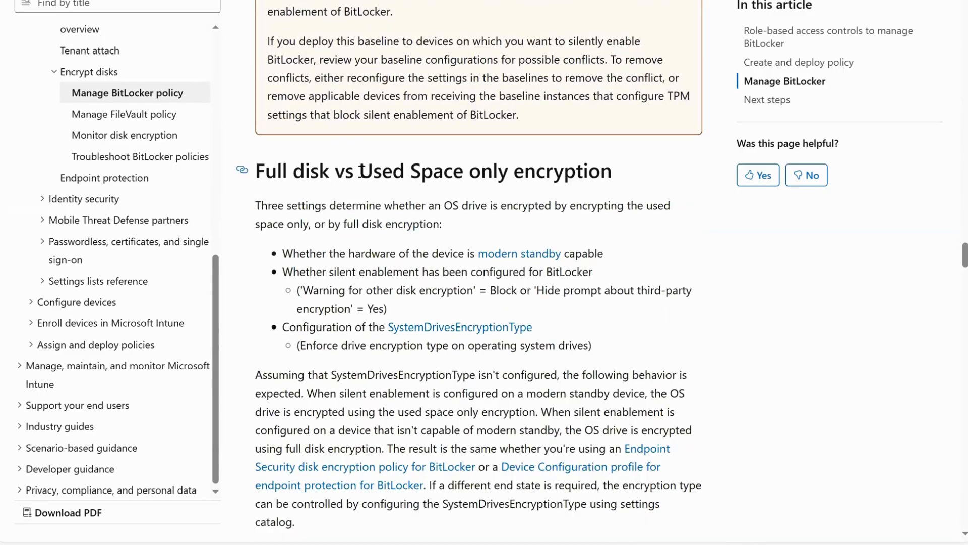
pyautogui.moveTo(304, 166); pyautogui.dragTo(255, 171)
pyautogui.scroll(-4, 638, 295)
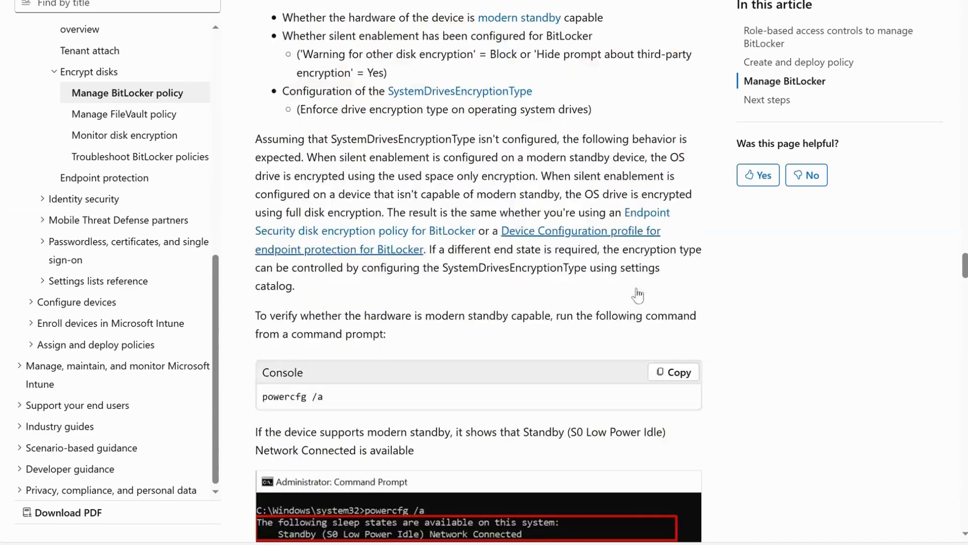
pyautogui.scroll(-7, 640, 294)
pyautogui.scroll(-7, 639, 294)
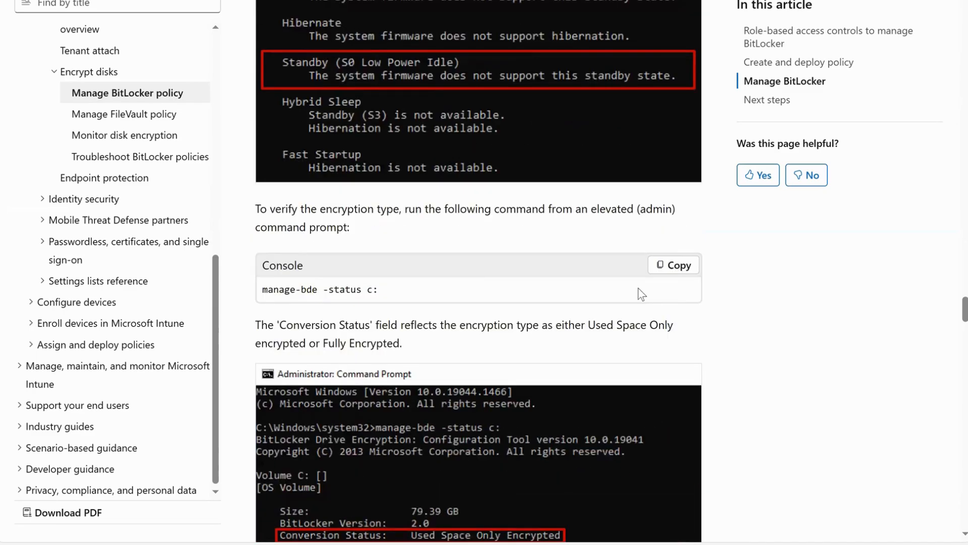
pyautogui.scroll(-6, 640, 293)
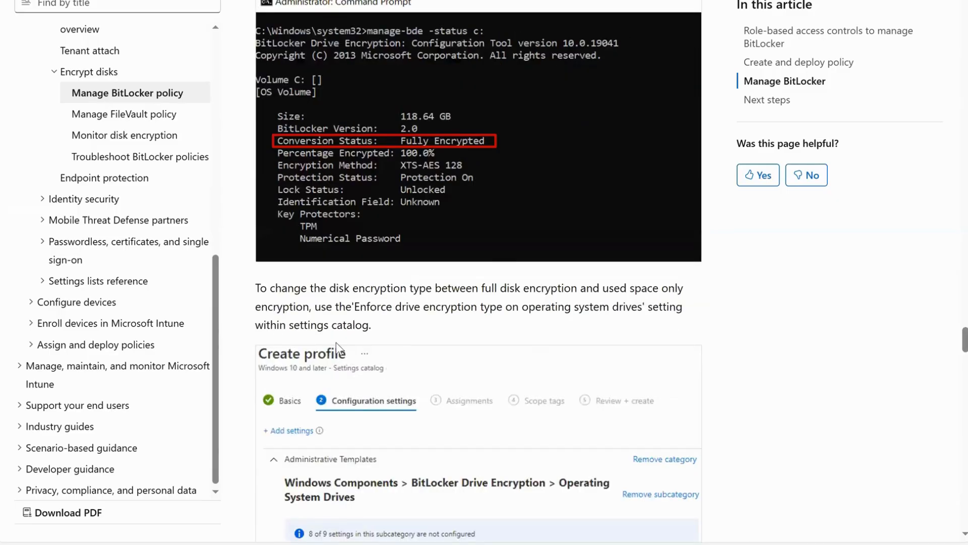
pyautogui.scroll(-4, 375, 345)
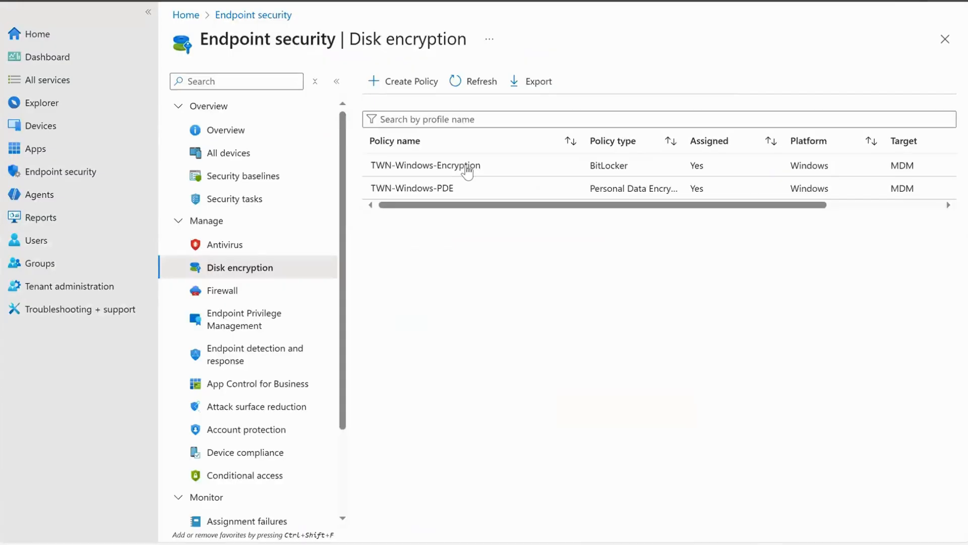
# Open the TWN-Windows-Encryption policy's configuration settings for editing and review its Operating System Drives options
pyautogui.click(467, 166)
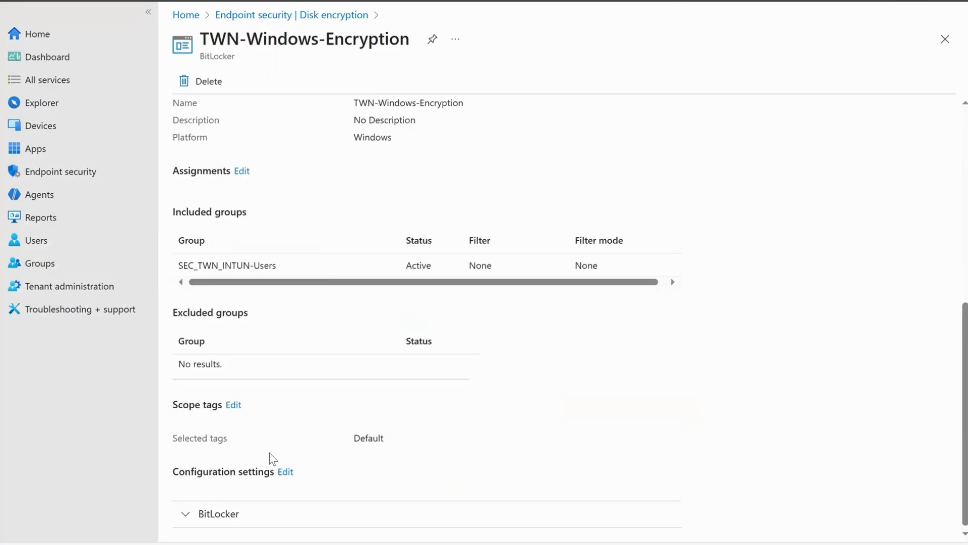
pyautogui.click(286, 472)
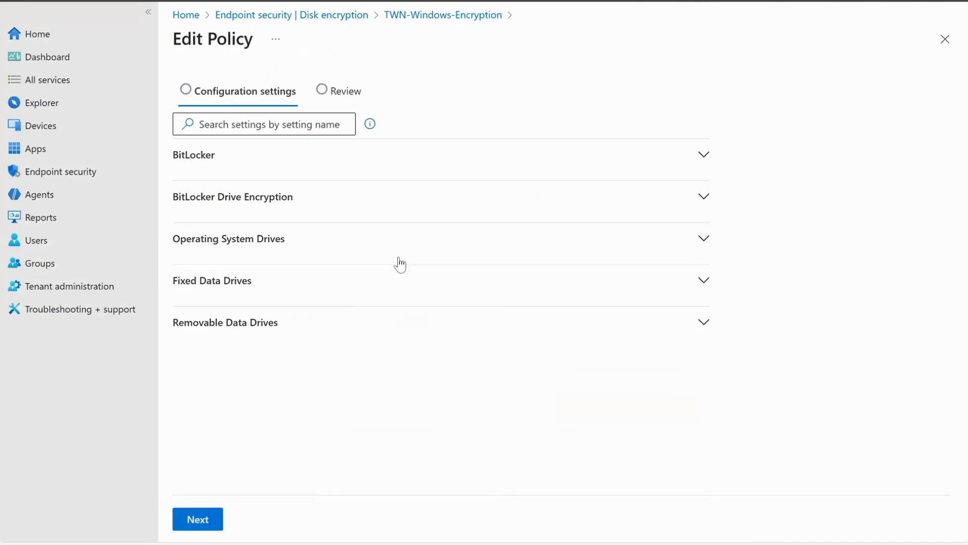
pyautogui.click(305, 244)
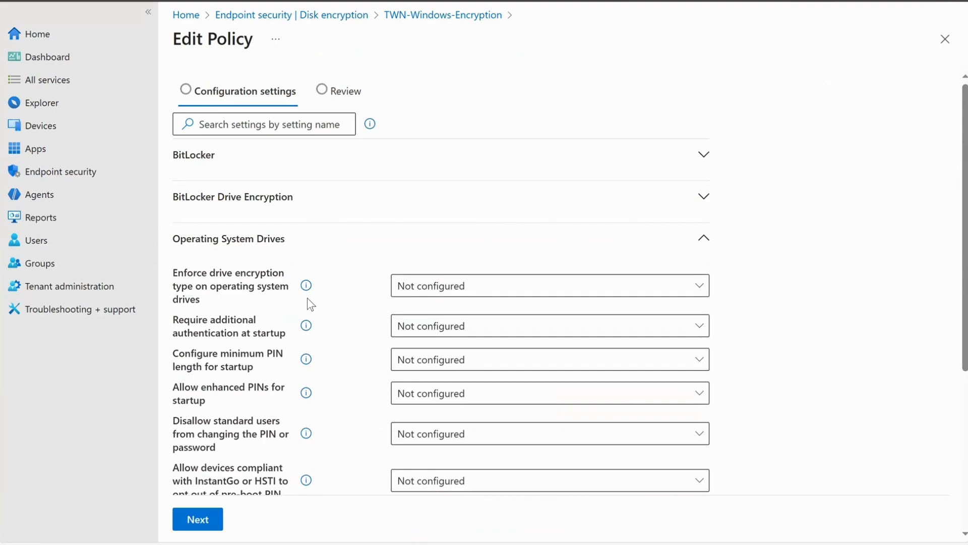
pyautogui.click(442, 296)
pyautogui.click(445, 298)
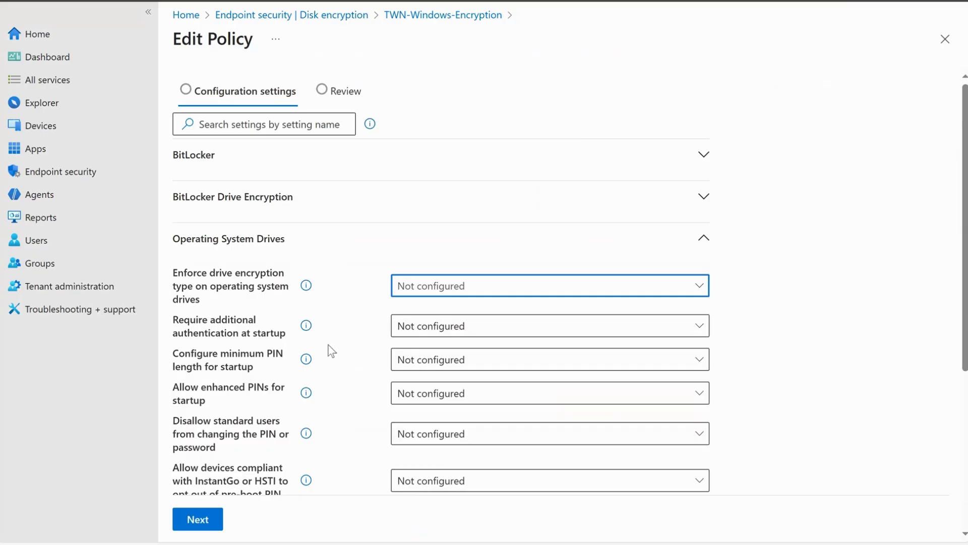
pyautogui.scroll(-5, 331, 350)
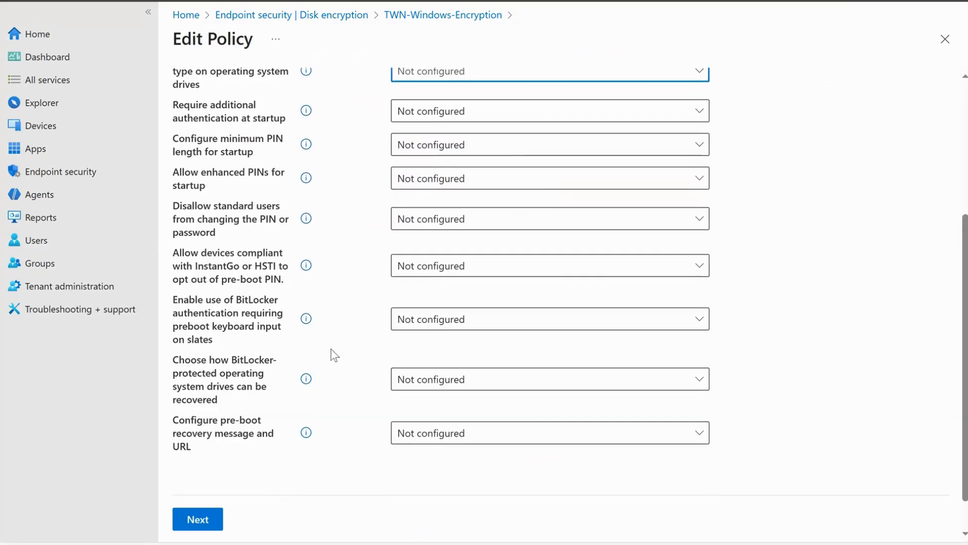
pyautogui.scroll(1, 334, 354)
# Enable "Enforce drive encryption type on operating system drives", try Full encryption as the type, and settle on Used Space Only encryption
pyautogui.click(442, 145)
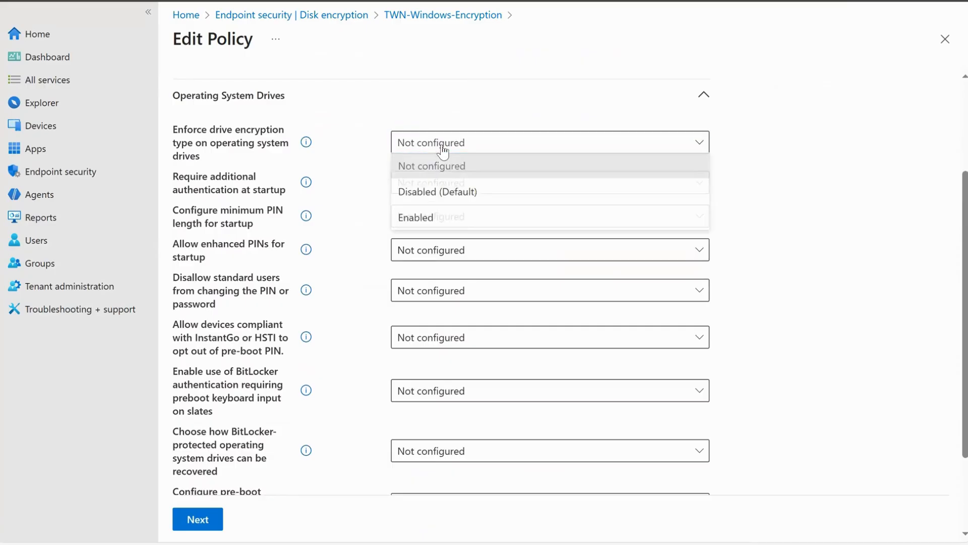
pyautogui.click(443, 218)
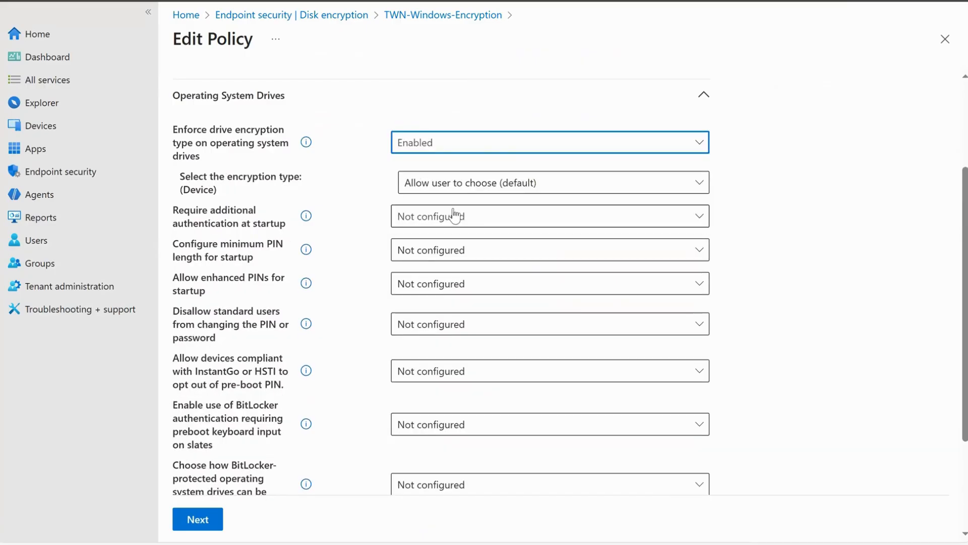
pyautogui.click(486, 184)
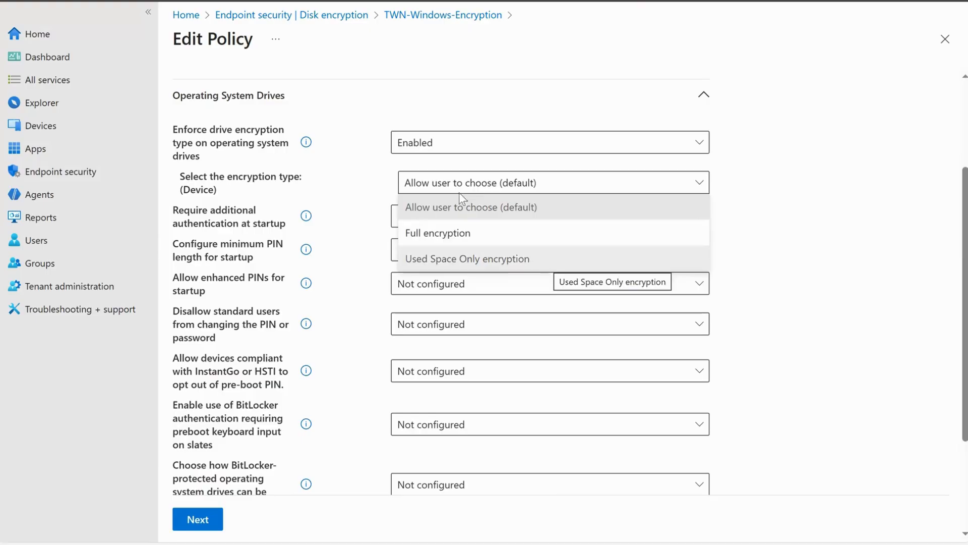
pyautogui.click(548, 259)
pyautogui.click(514, 182)
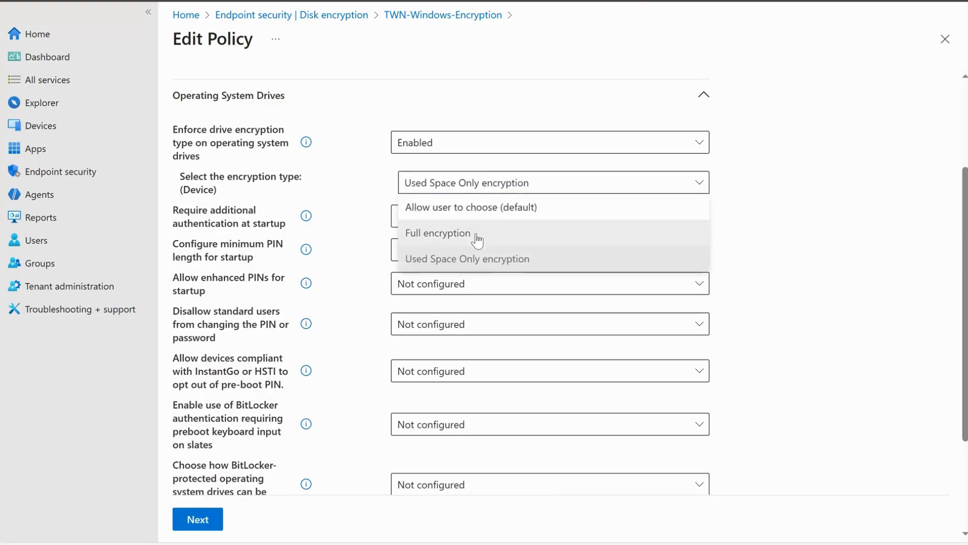
pyautogui.click(476, 233)
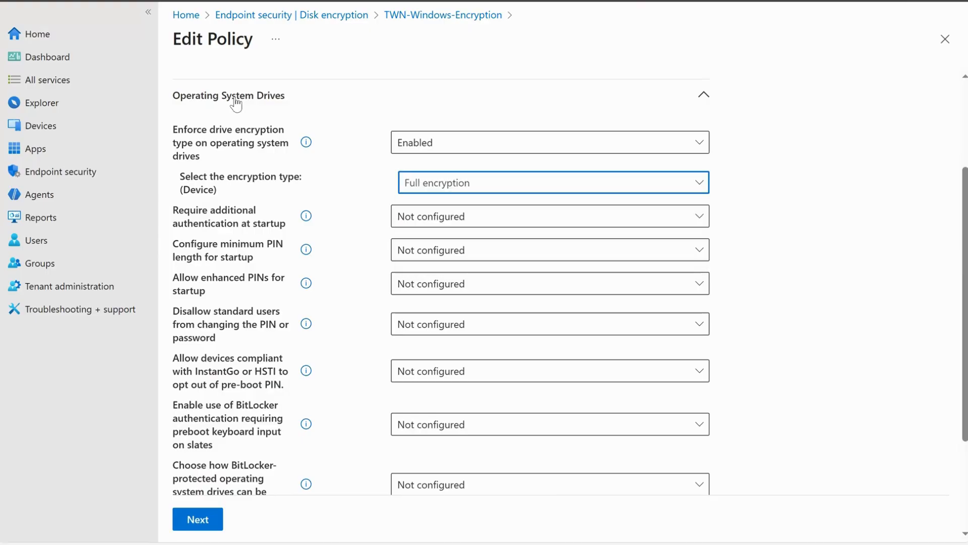
pyautogui.click(487, 183)
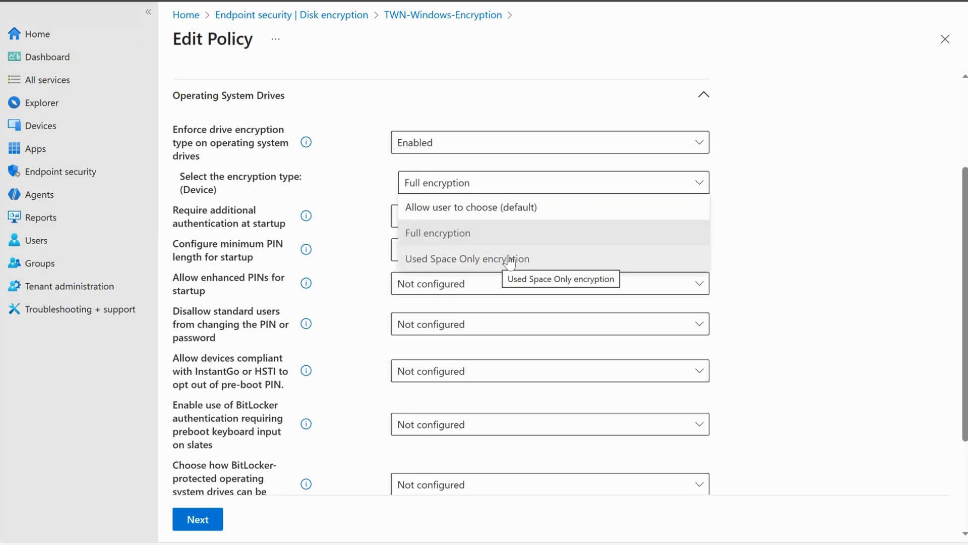
pyautogui.click(461, 260)
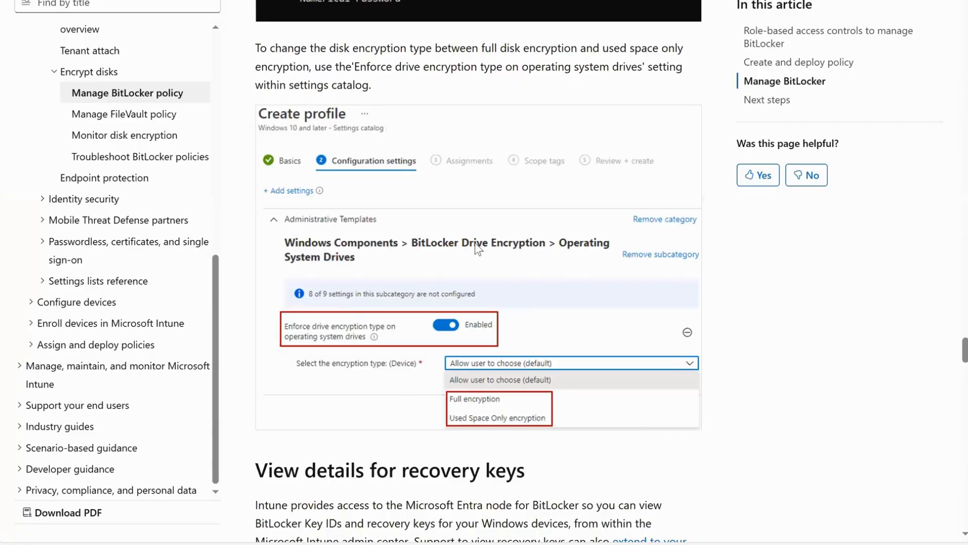
# Switch to the Microsoft Learn article and skim its sections on viewing recovery keys, tenant-attached devices and rotating BitLocker recovery keys
pyautogui.scroll(-4, 524, 248)
pyautogui.scroll(-5, 525, 248)
pyautogui.scroll(-7, 525, 250)
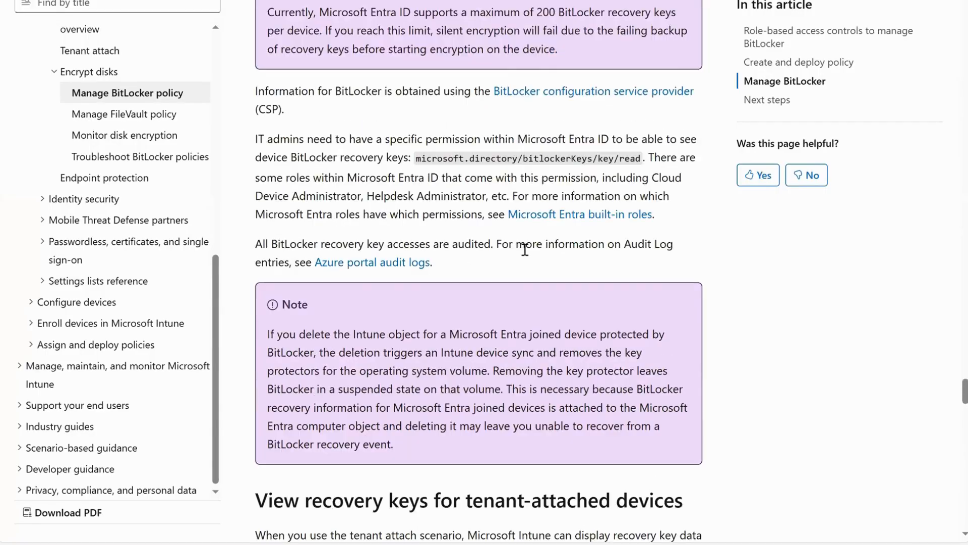
pyautogui.scroll(-7, 525, 249)
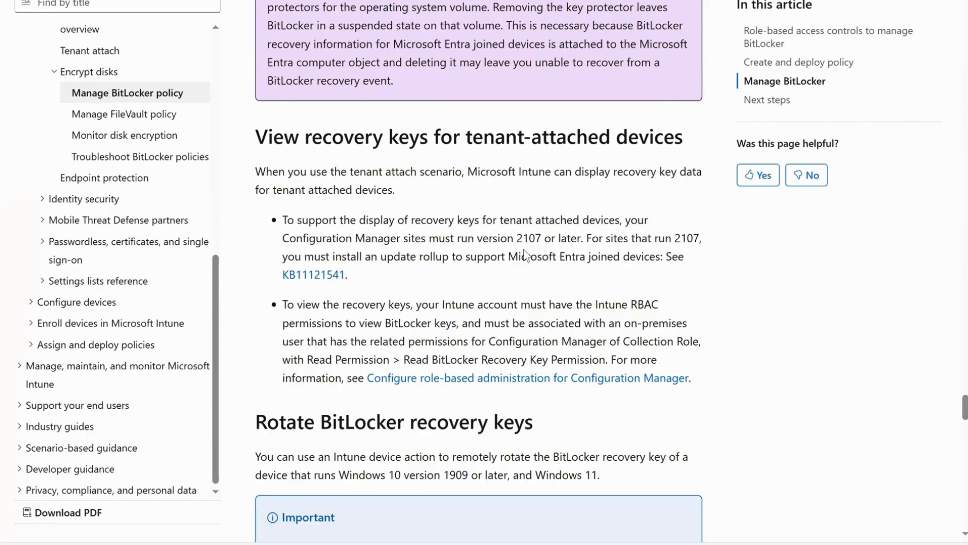
pyautogui.scroll(-14, 524, 249)
pyautogui.scroll(4, 524, 249)
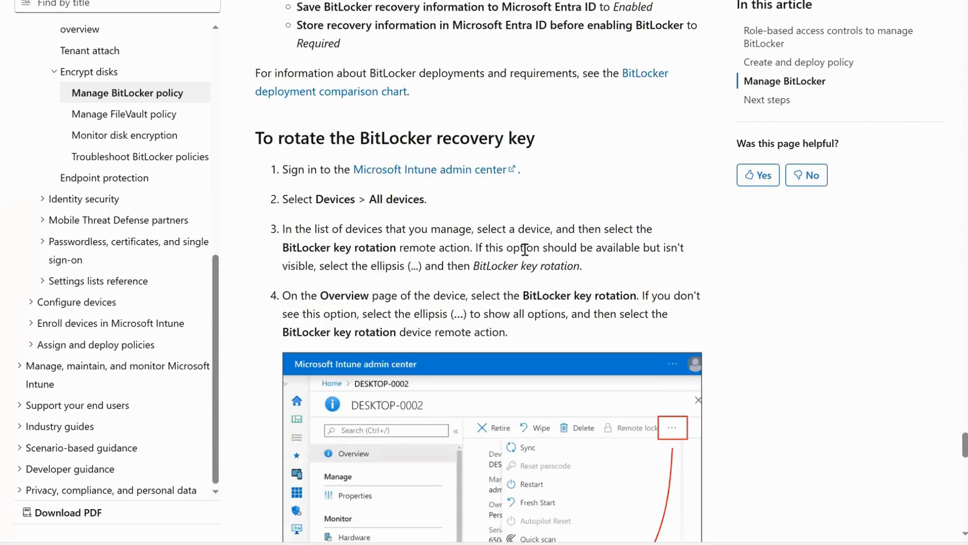
# Highlight the heading "To rotate the BitLocker recovery key" and read its instructions and the "Self service recovery keys" section
pyautogui.moveTo(257, 139); pyautogui.dragTo(560, 168)
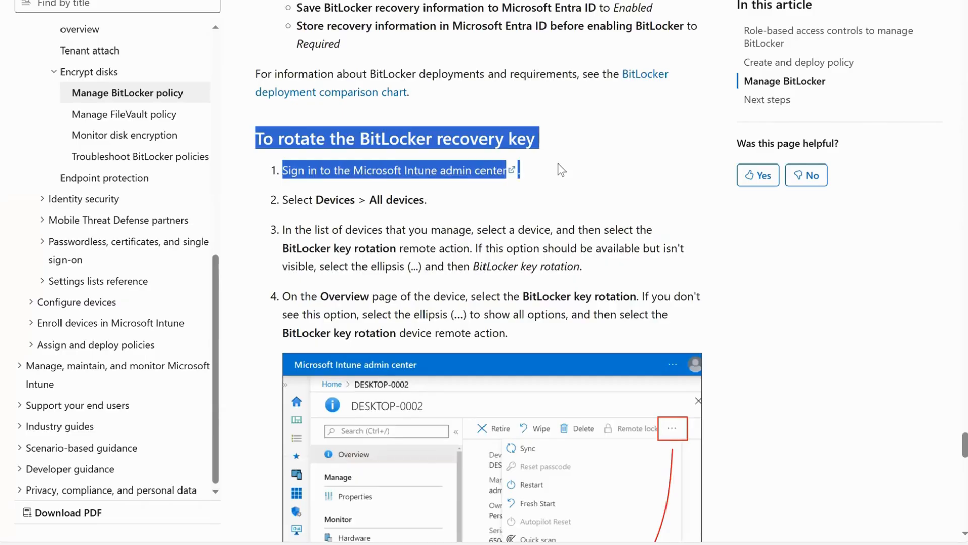
pyautogui.click(560, 169)
pyautogui.scroll(-3, 539, 165)
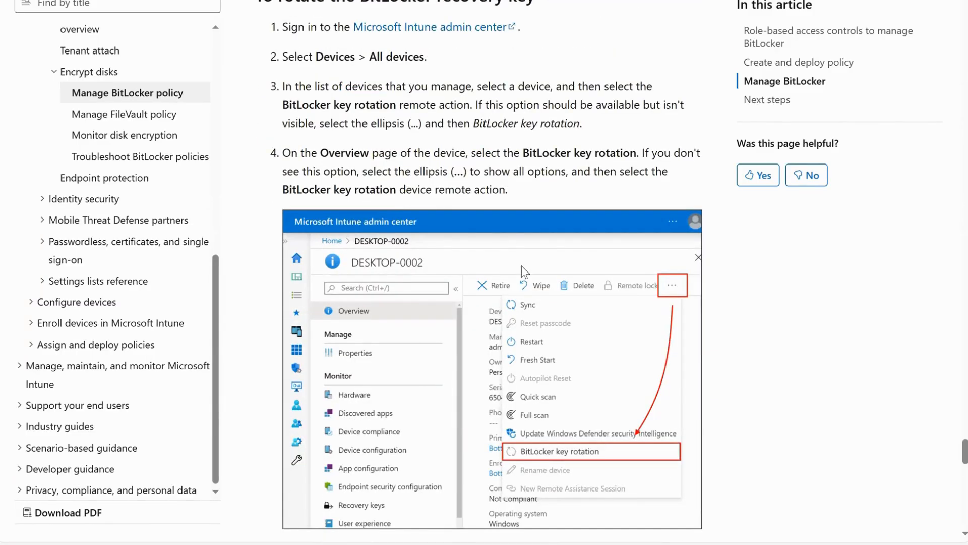
pyautogui.scroll(-3, 371, 126)
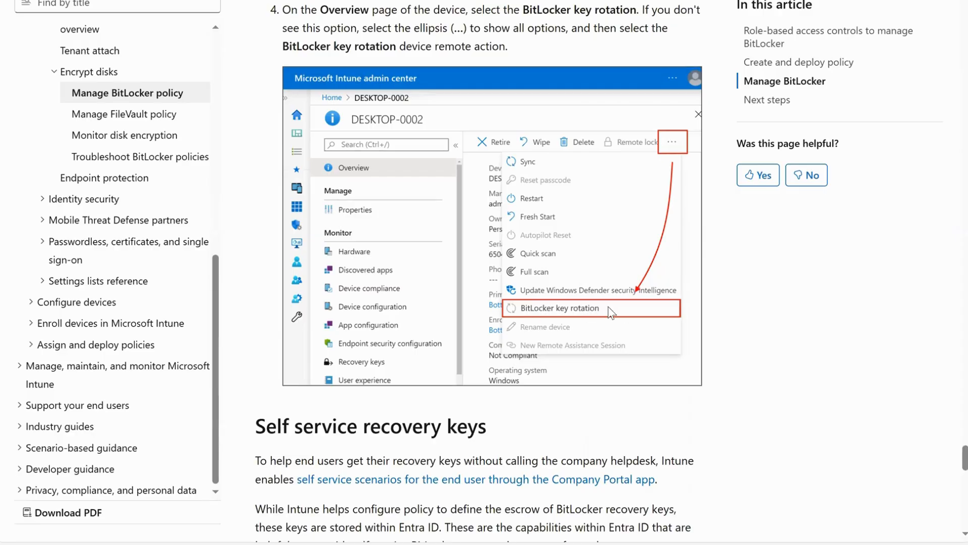
pyautogui.scroll(-8, 593, 298)
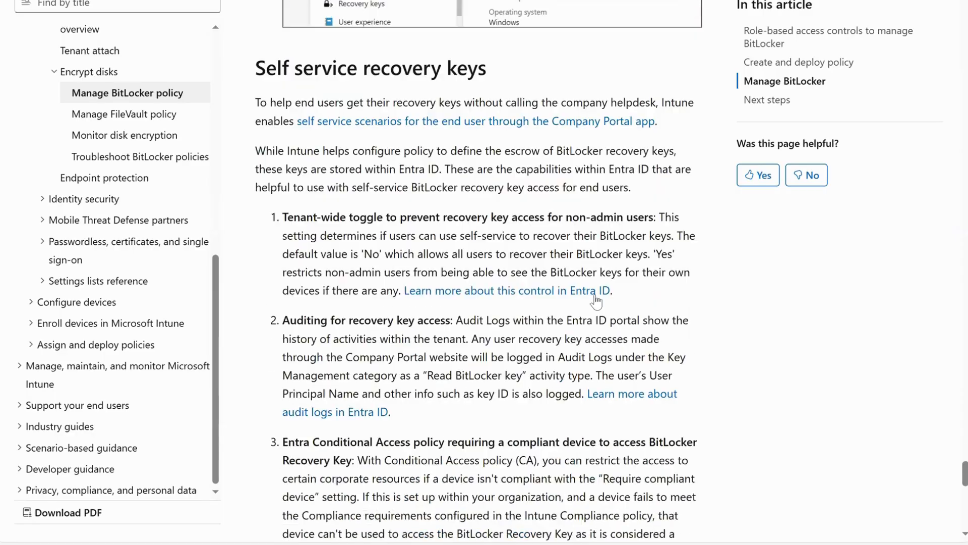
pyautogui.scroll(-15, 596, 301)
pyautogui.scroll(15, 596, 301)
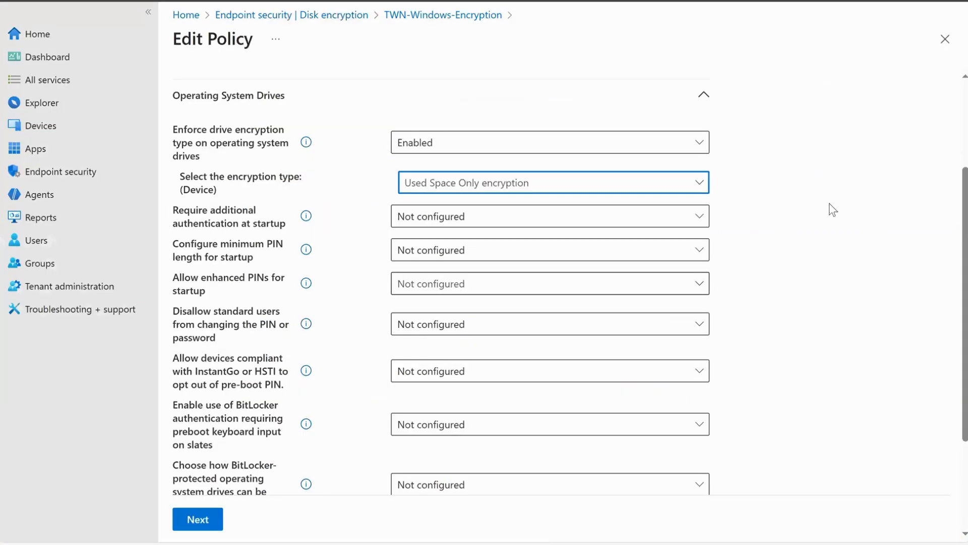
# Return to Intune, leave the policy edit without saving, and close TWN-Windows-Encryption to get back to the Disk encryption list
pyautogui.click(945, 40)
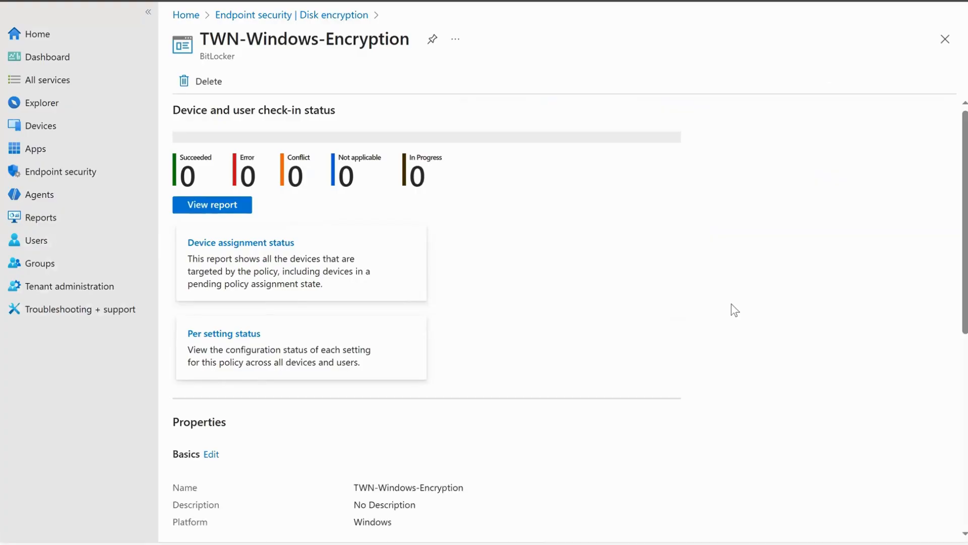
pyautogui.click(945, 39)
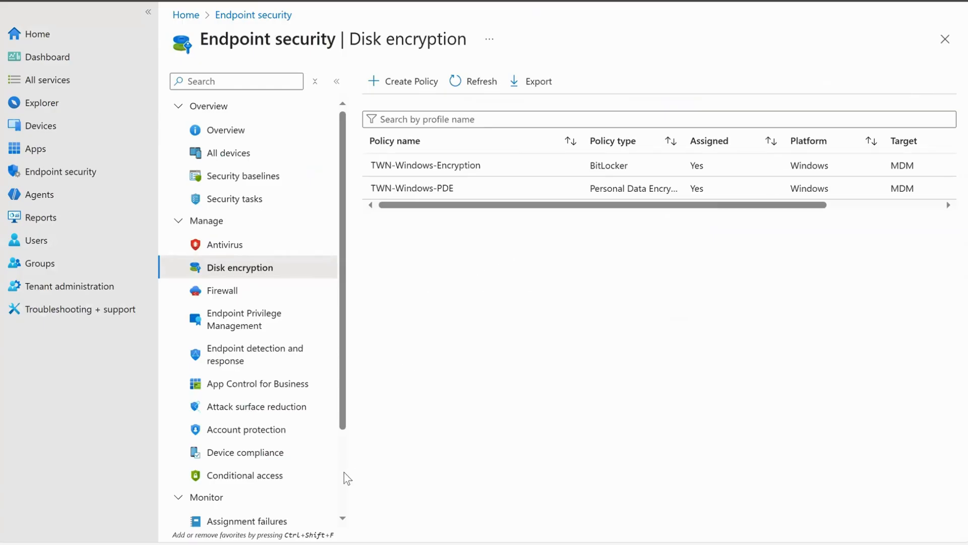
pyautogui.scroll(-3, 344, 471)
pyautogui.moveTo(342, 472); pyautogui.dragTo(344, 365)
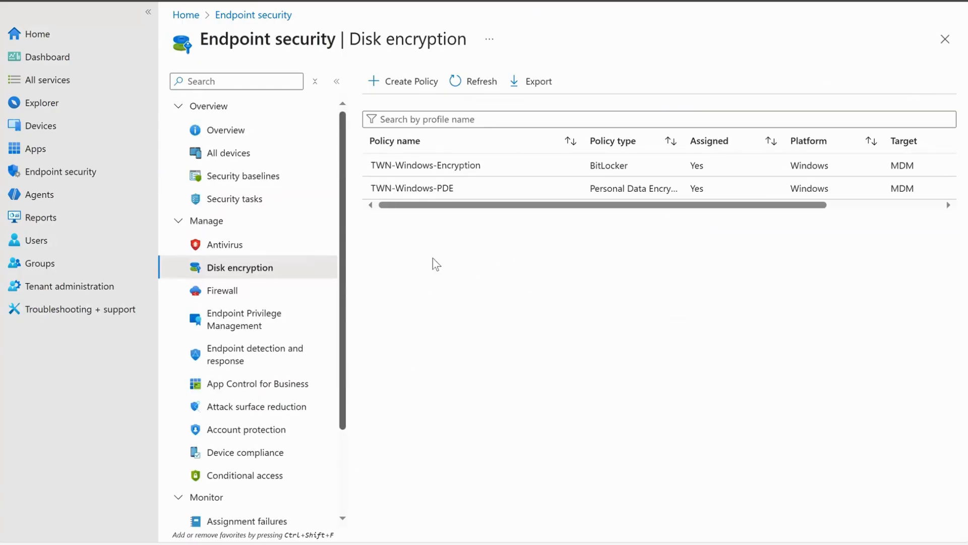
pyautogui.moveTo(481, 204); pyautogui.dragTo(430, 205)
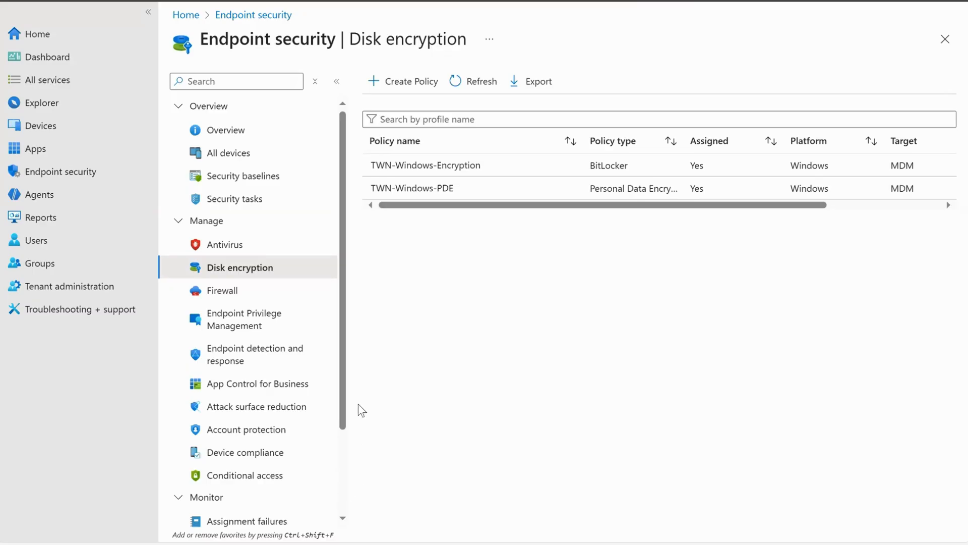
pyautogui.moveTo(346, 270); pyautogui.dragTo(352, 353)
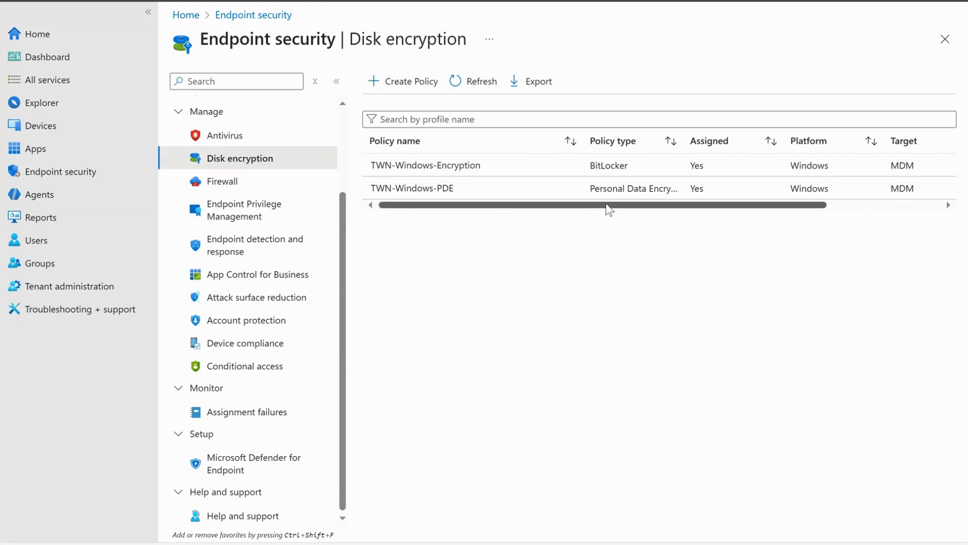
pyautogui.moveTo(609, 209); pyautogui.dragTo(570, 216)
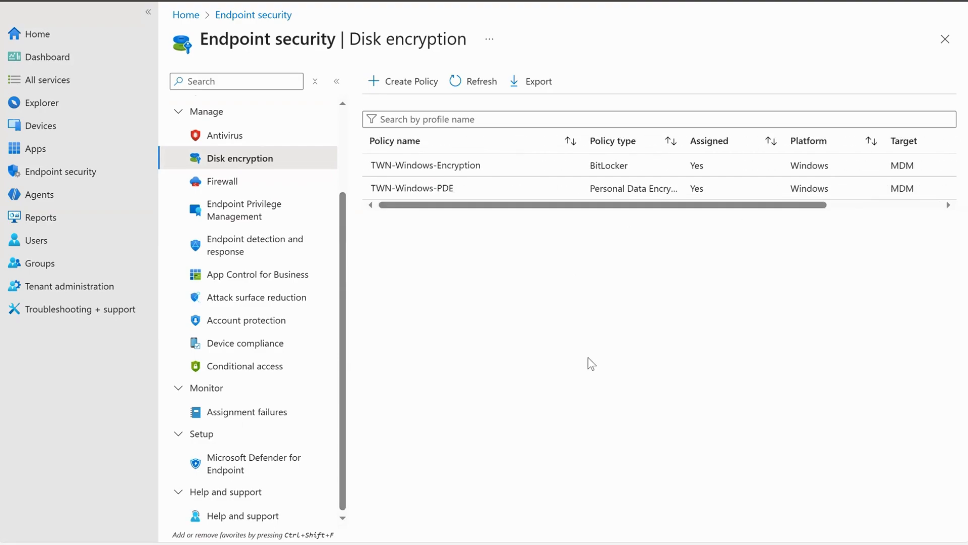